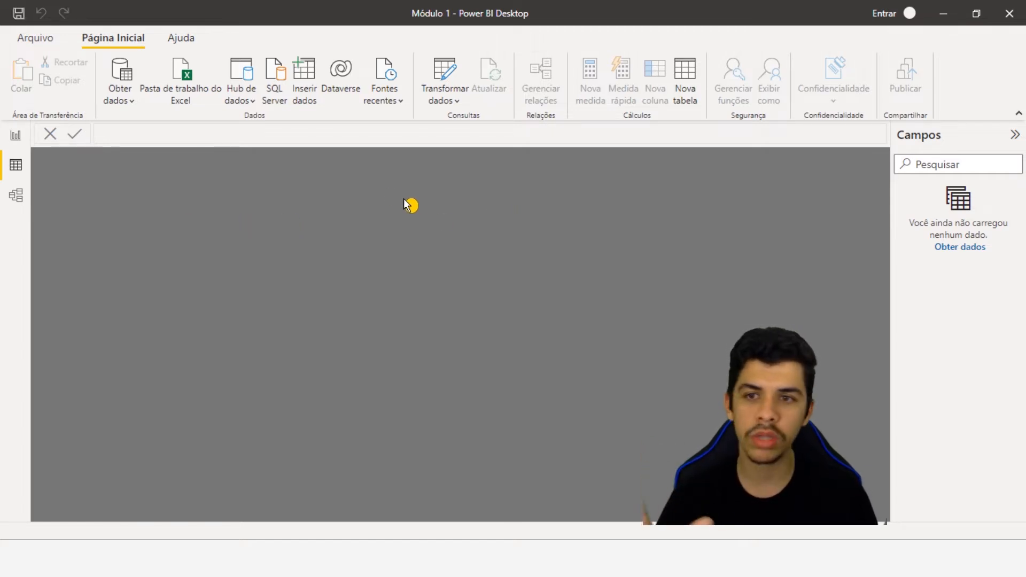
Step: Look over the Model, Report and Data views of the empty file
click(17, 196)
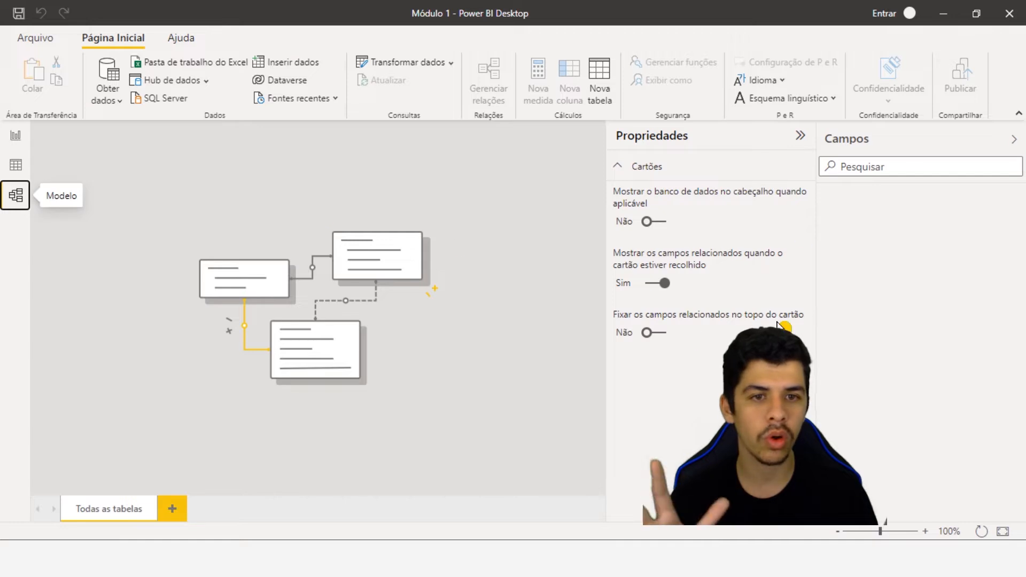
click(15, 135)
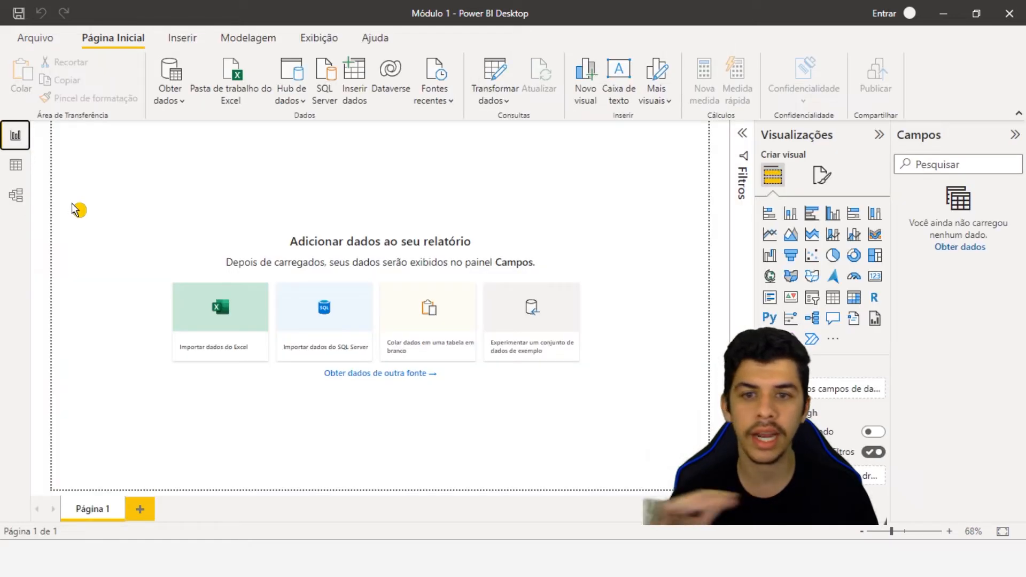
click(16, 165)
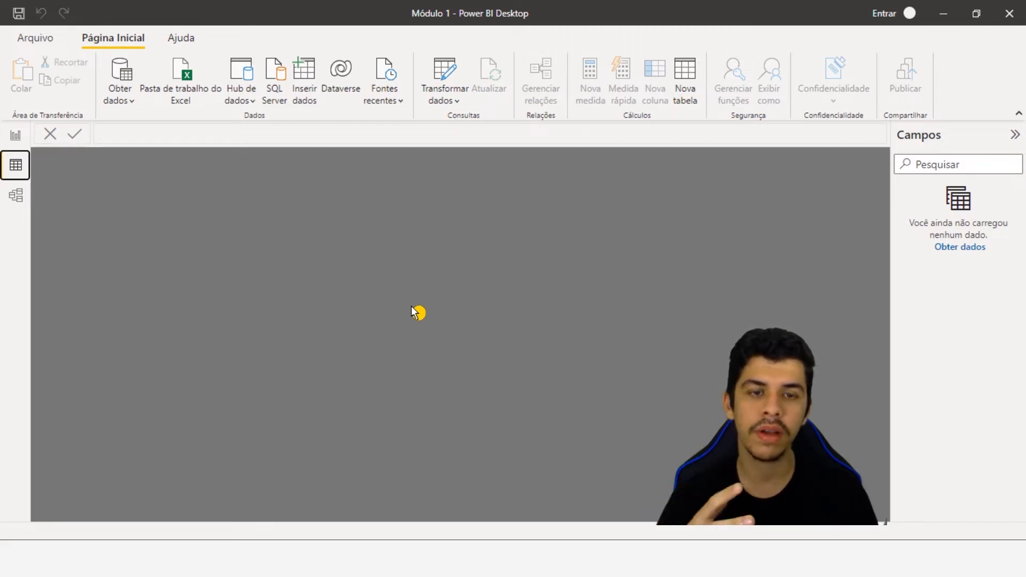
click(15, 135)
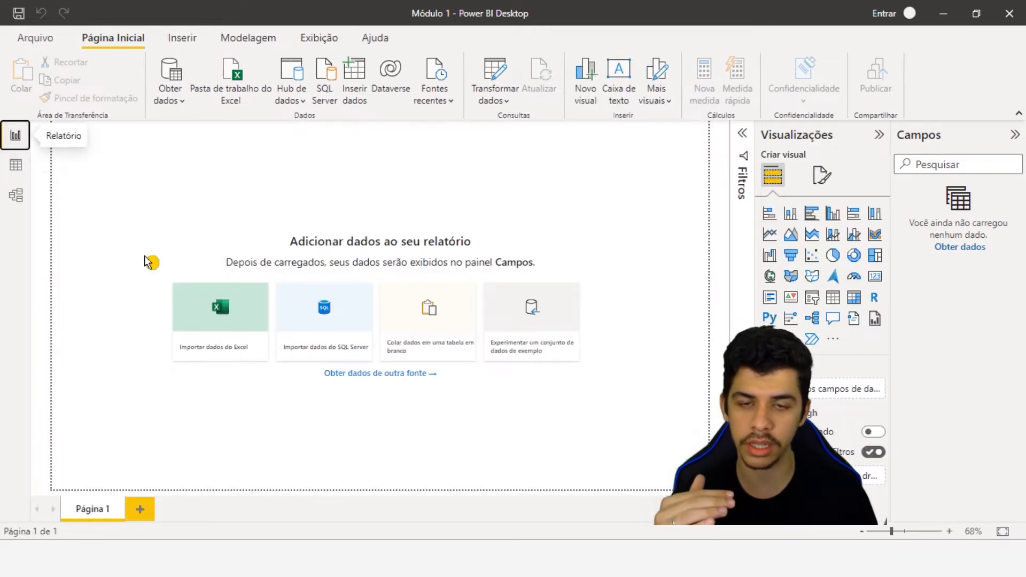
Step: In the Data view, add a new calculated table and name it Calendario in its formula
click(17, 167)
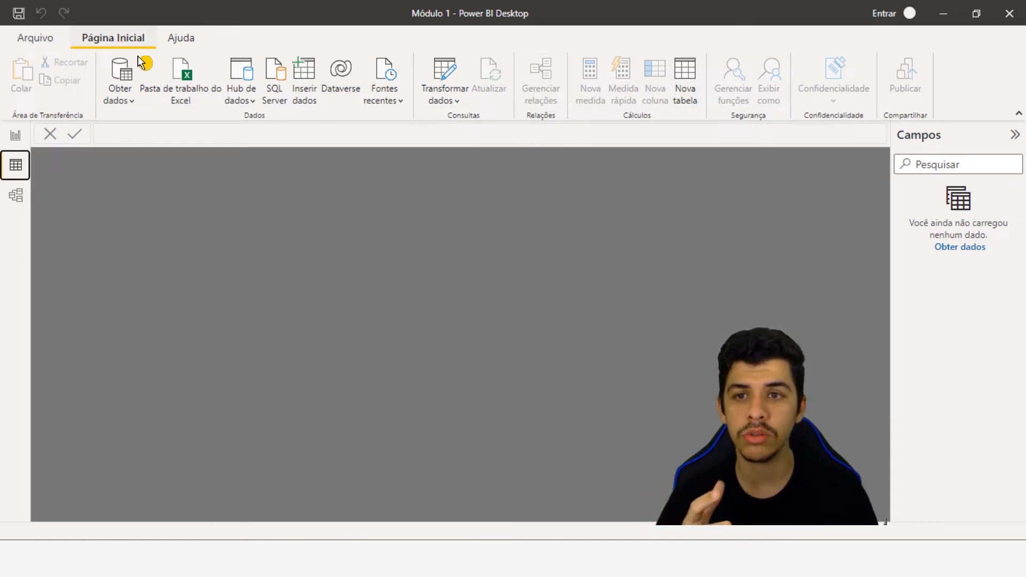
click(690, 98)
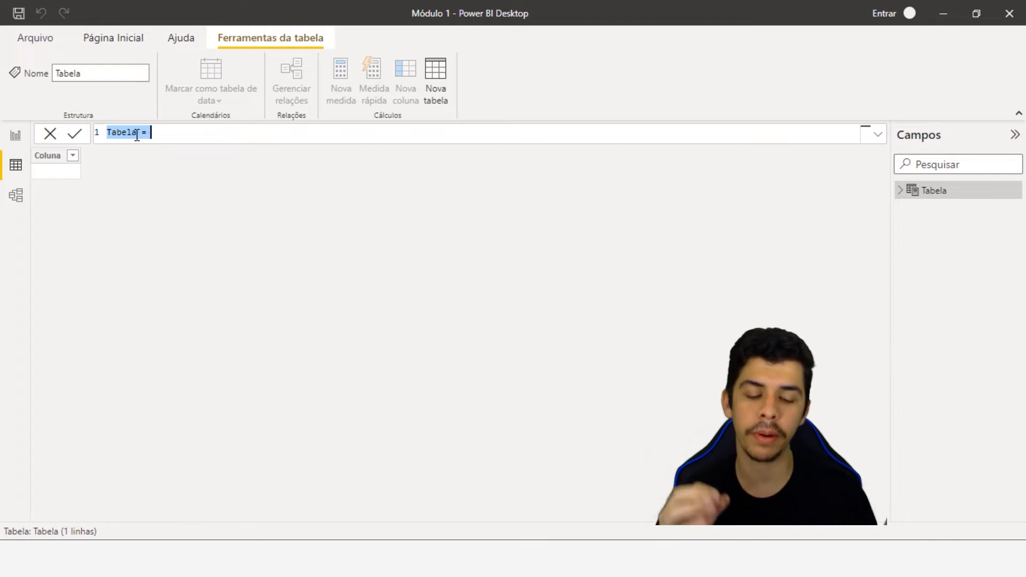
text(Calend)
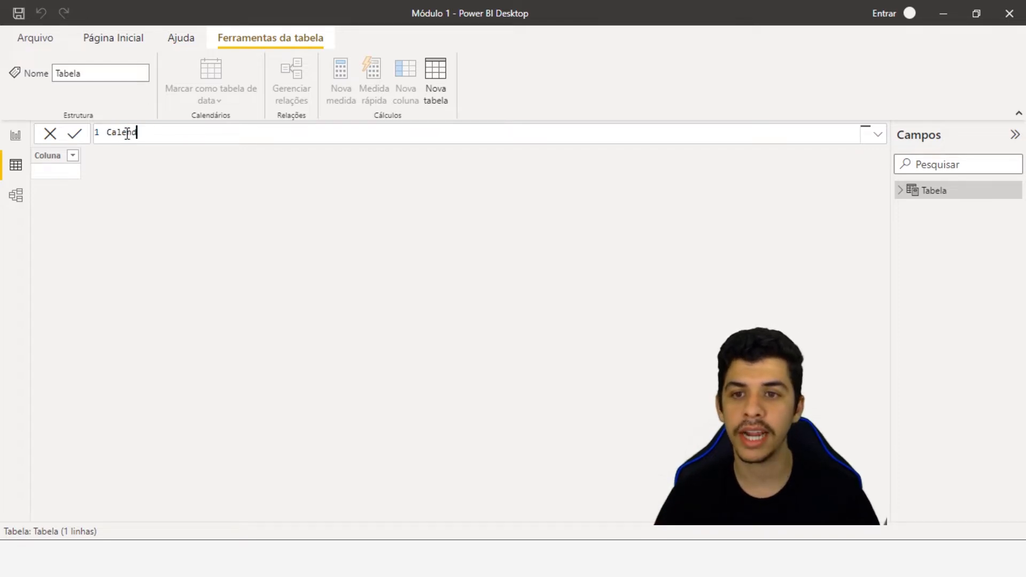
text(ário)
key(BackSpace)
key(BackSpace)
key(BackSpace)
key(BackSpace)
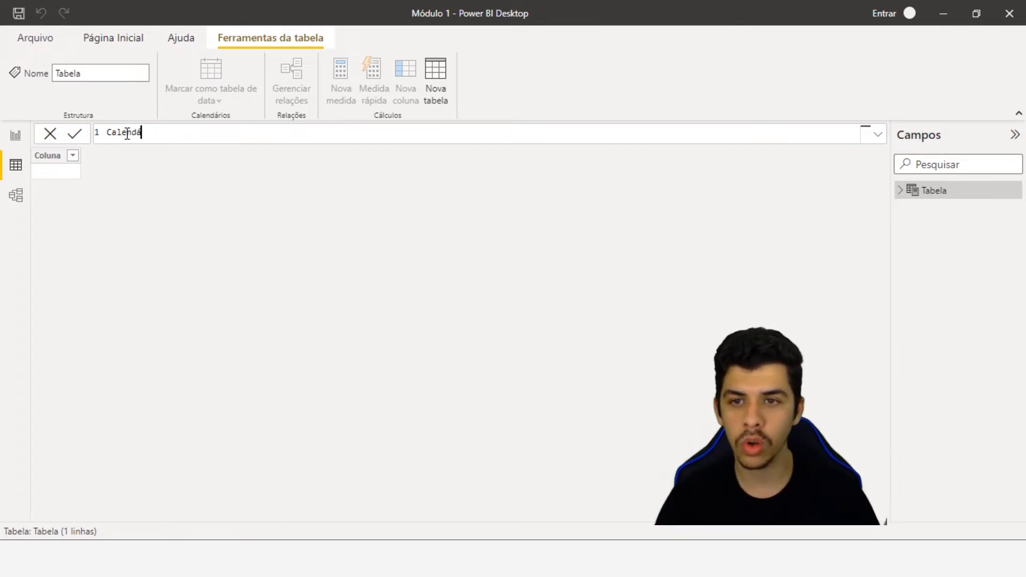
text(ario)
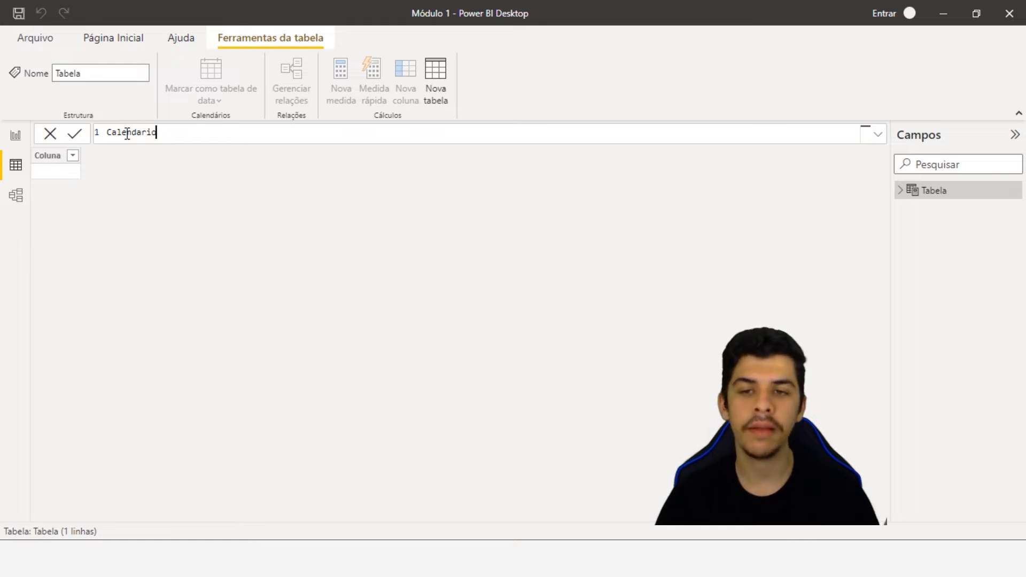
text( =)
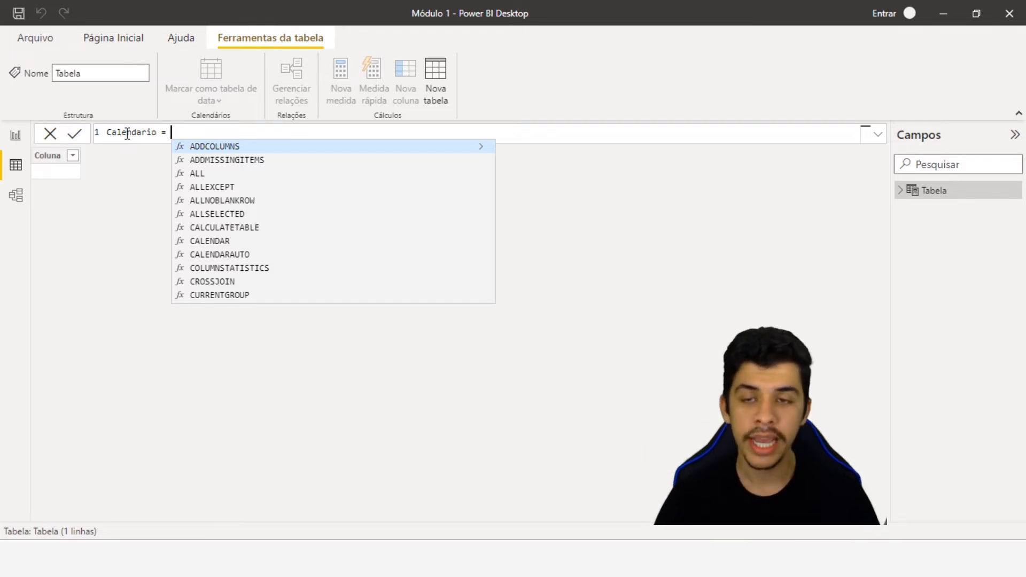
Step: Start the Calendario table's expression with the CALENDAR function
text(cal)
key(Down)
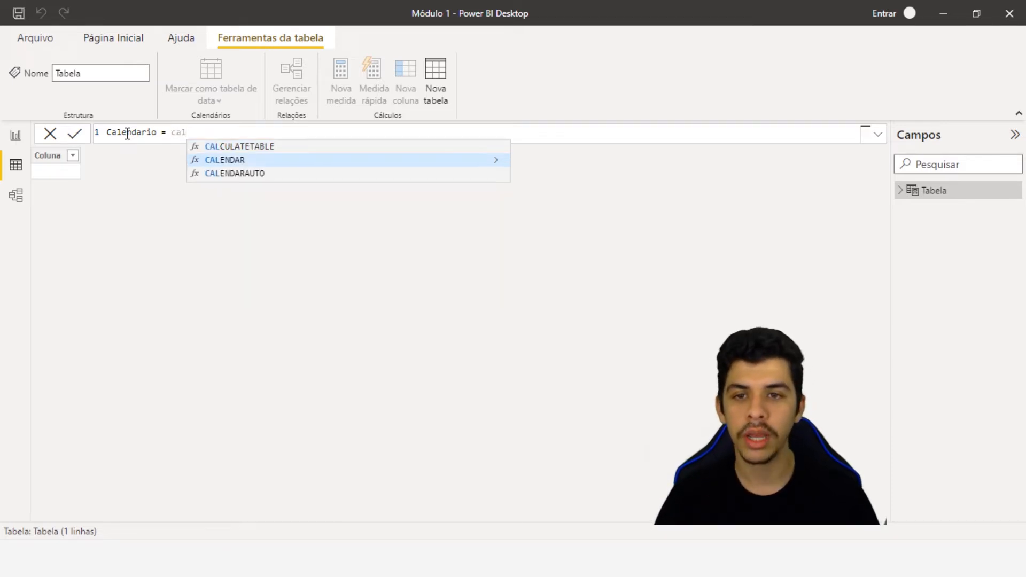
key(Tab)
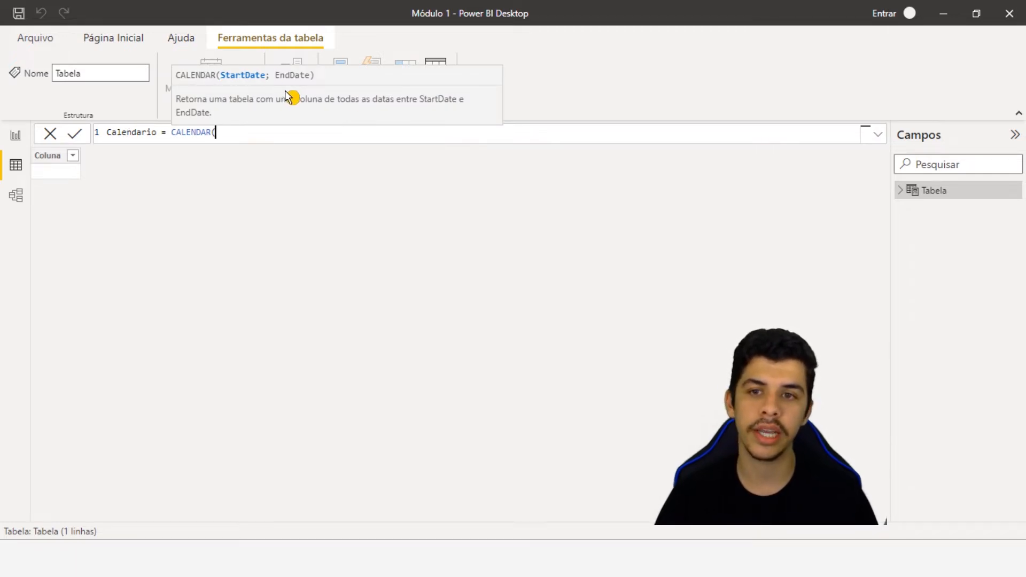
key(BackSpace)
text(A)
key(Tab)
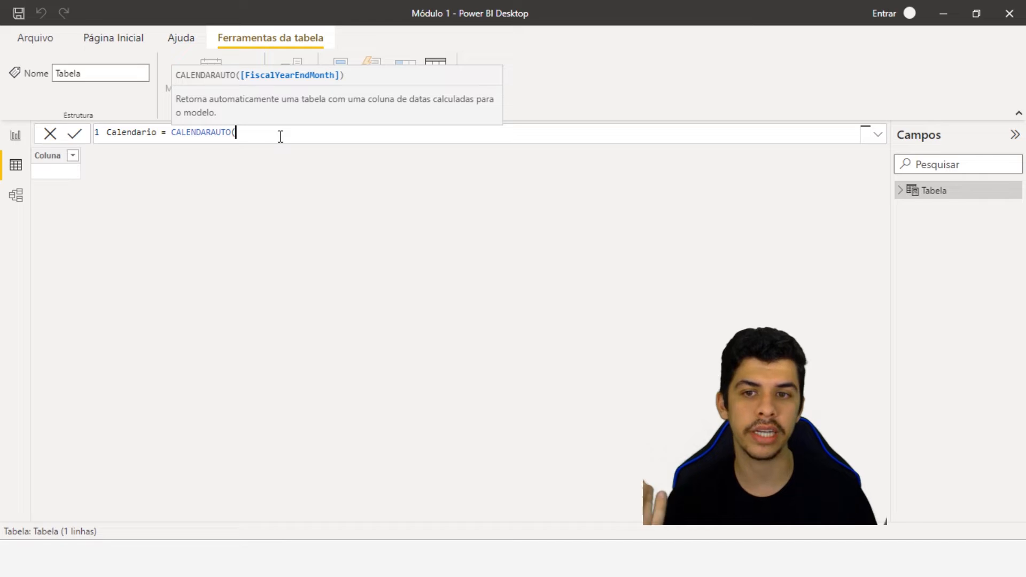
key(BackSpace)
key(BackSpace)
key(BackSpace)
key(BackSpace)
key(BackSpace)
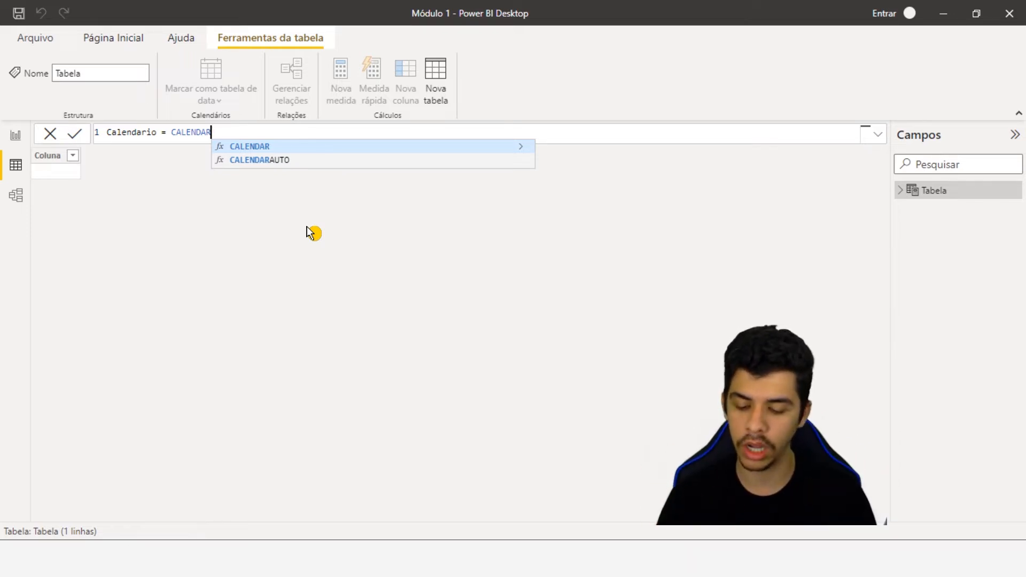
Step: Open the CALENDAR function's arguments and enter "01/01/2022" as the start date
text(()
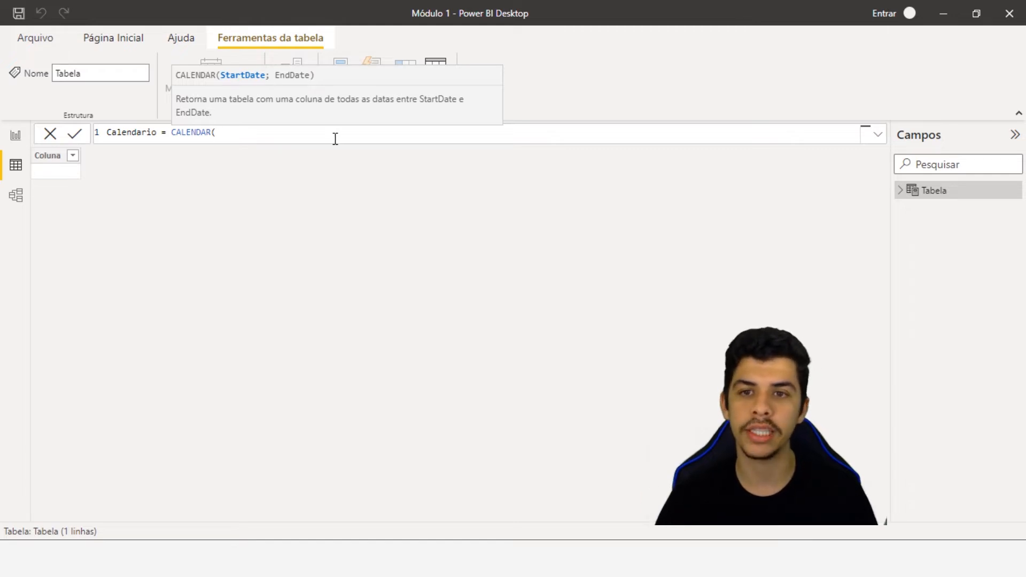
text("01/01)
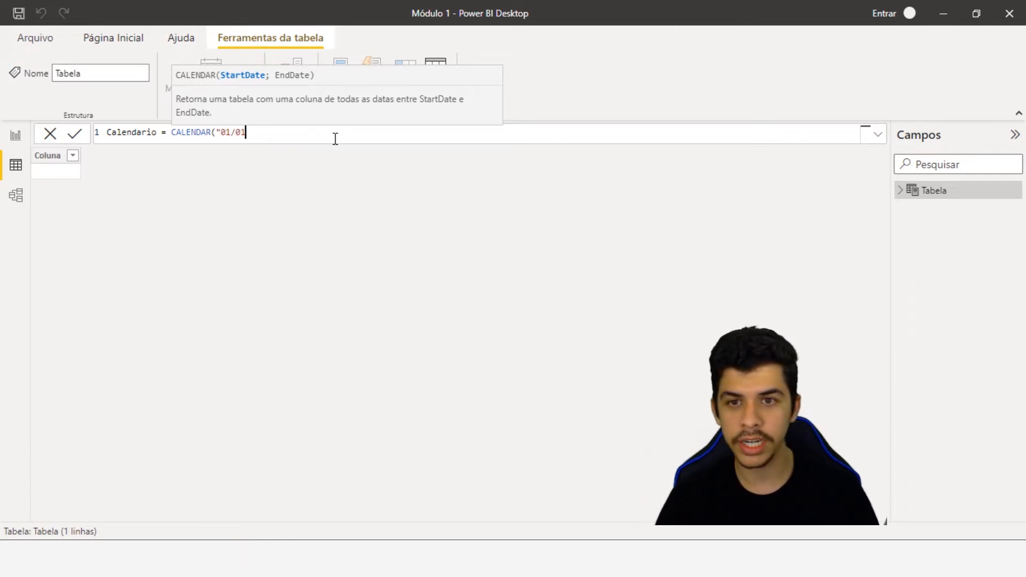
text(/2)
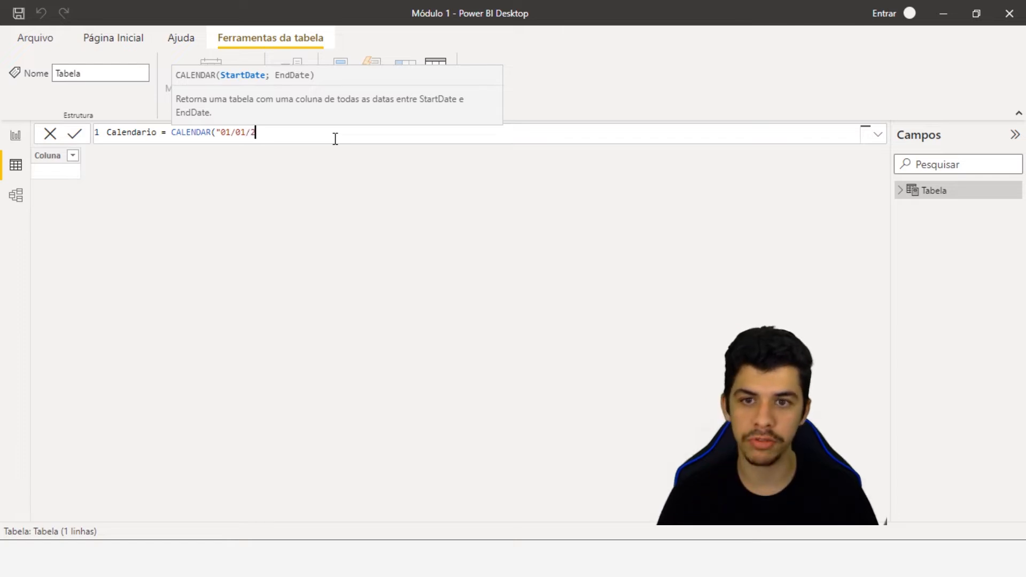
text(022")
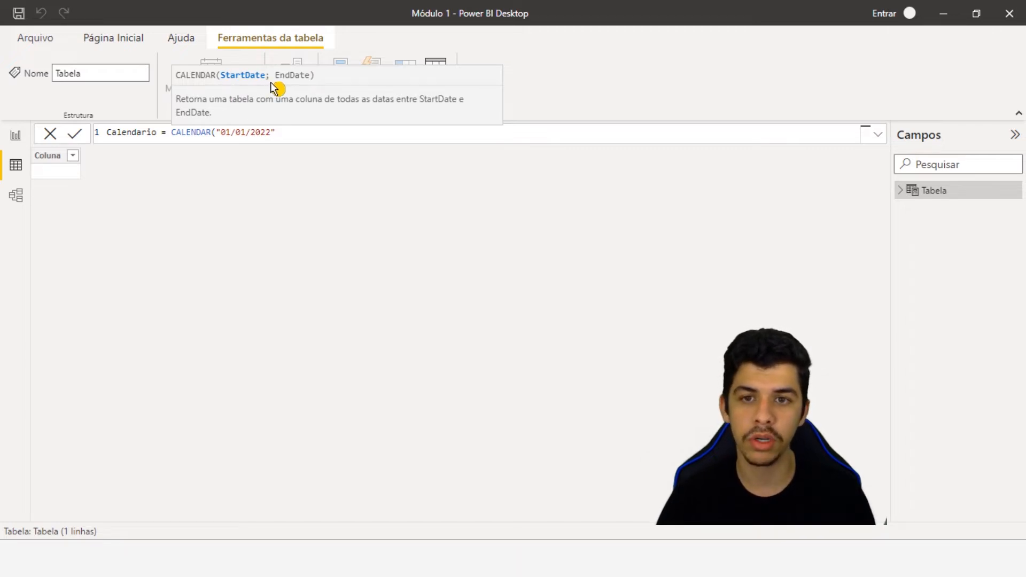
Step: Add "31/12/2022" as the end date of the CALENDAR function, separated by a semicolon
text(;)
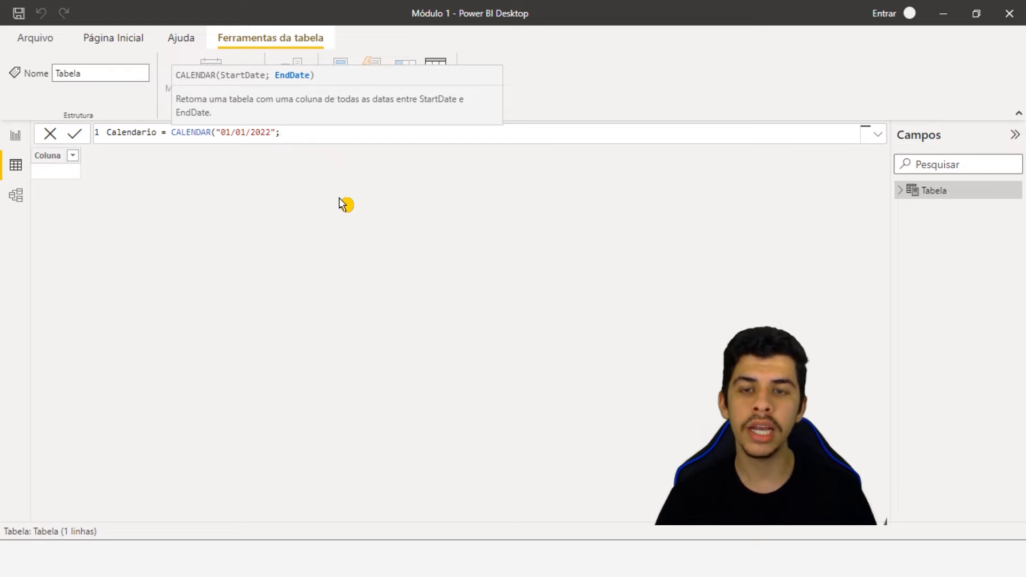
text(")
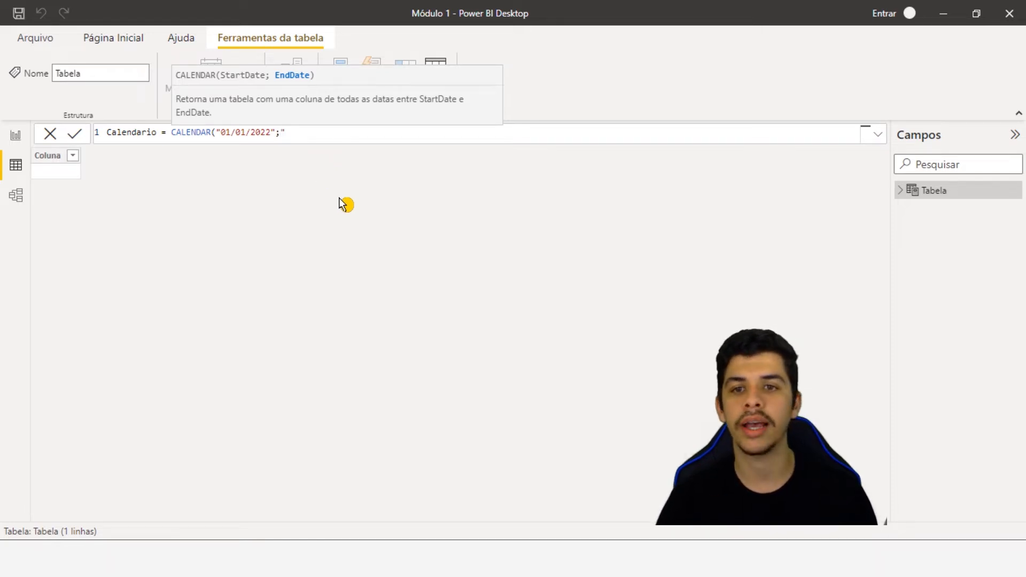
text(31/1)
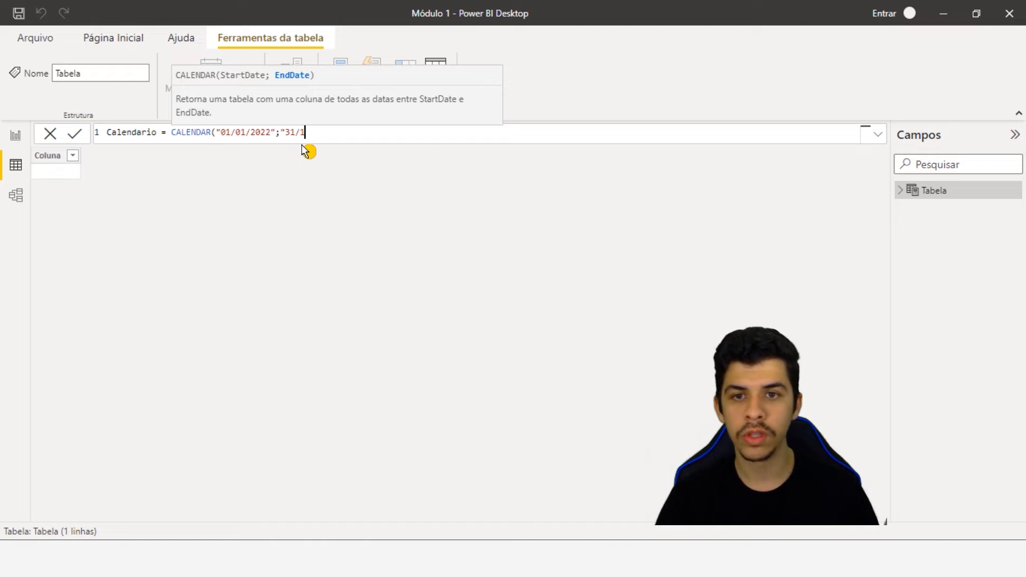
text(2/2022)
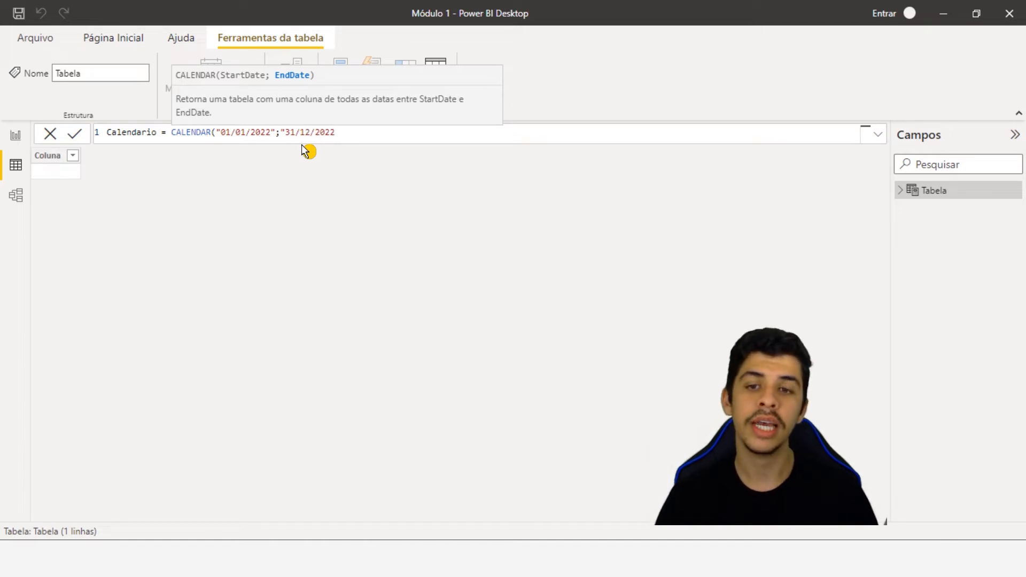
text(")
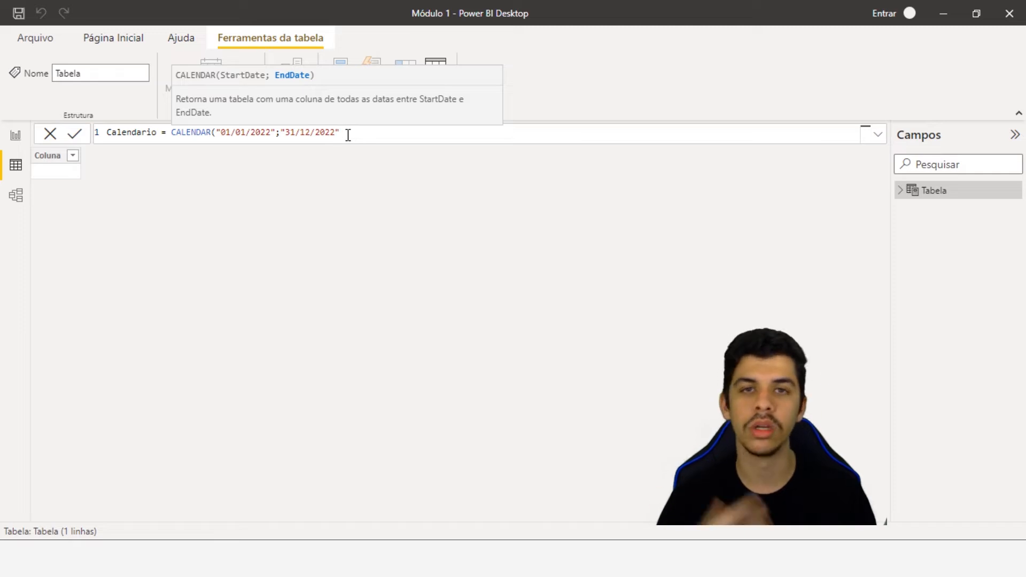
Step: Replace the fixed end date in the CALENDAR function with TODAY()
drag(348, 135, 286, 133)
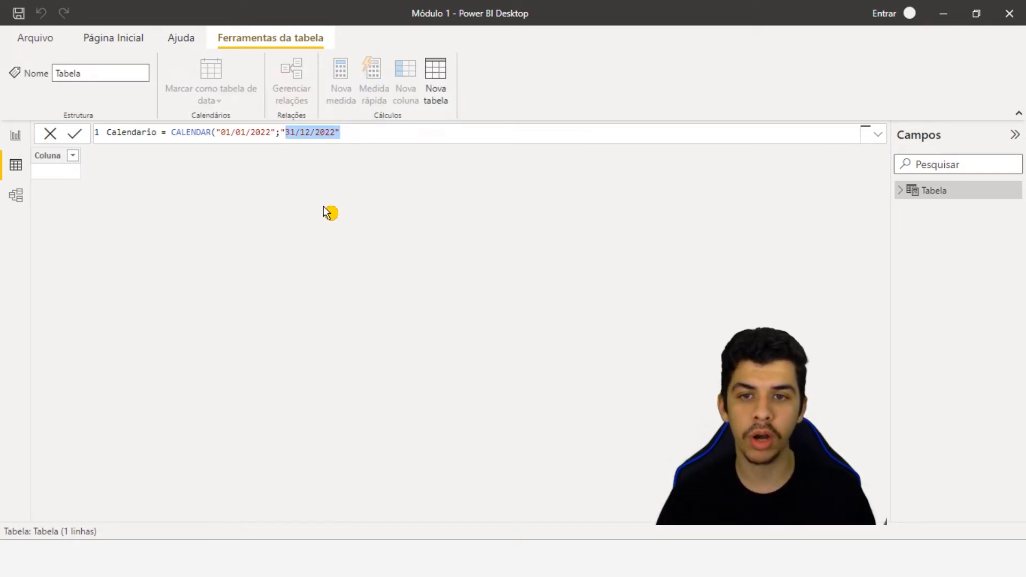
key(BackSpace)
key(BackSpace)
key(BackSpace)
text(today)
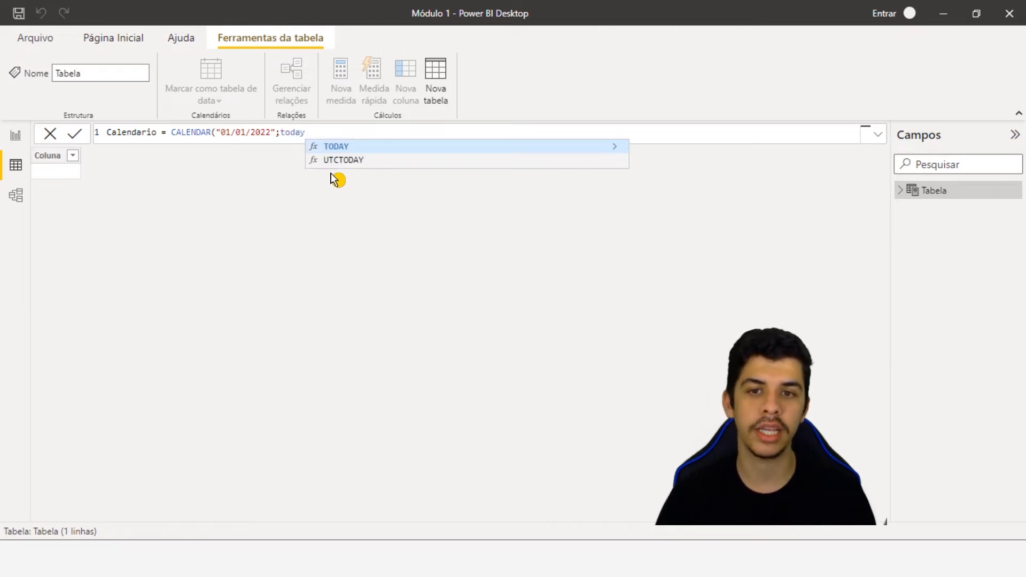
key(Tab)
text())
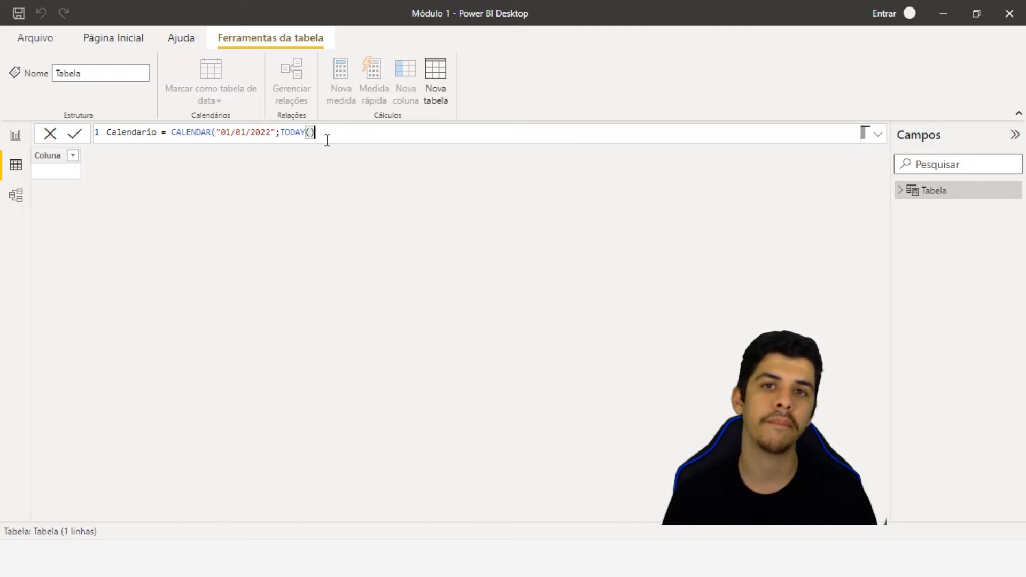
Step: Replace TODAY() with the end date "31/12/2022", close the CALENDAR function and commit the Calendario table formula
drag(323, 137, 286, 135)
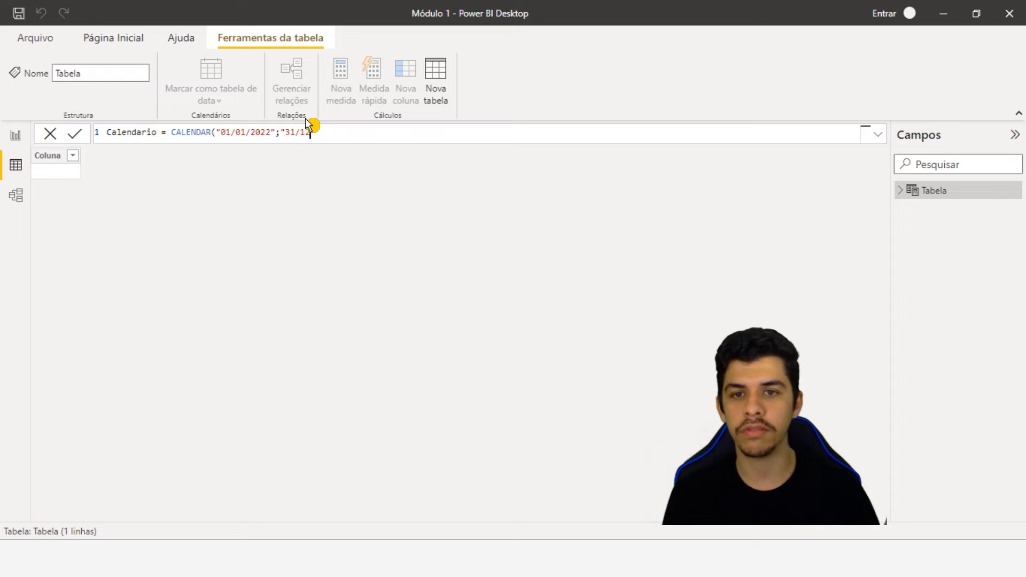
text(22")
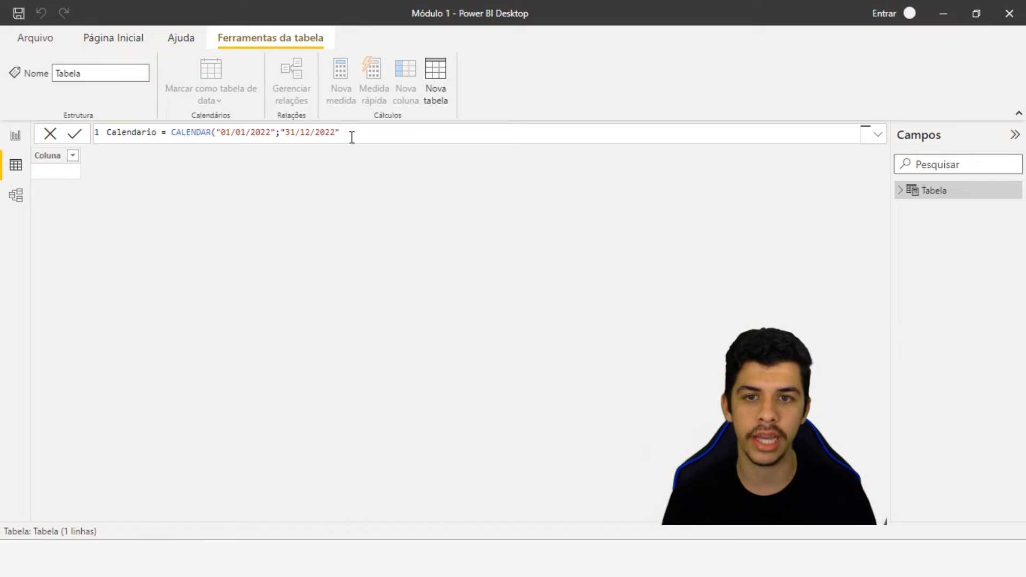
text())
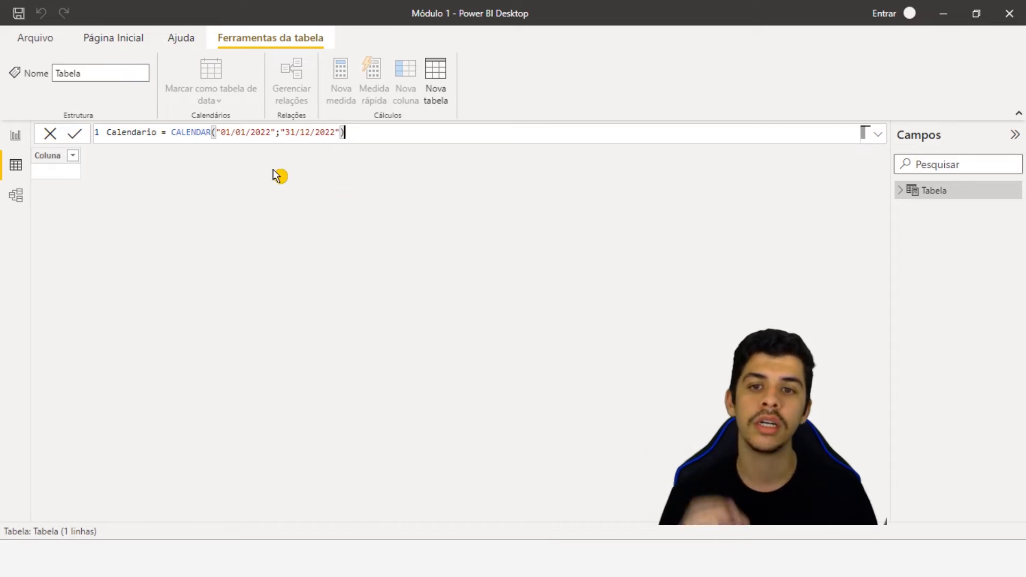
key(Return)
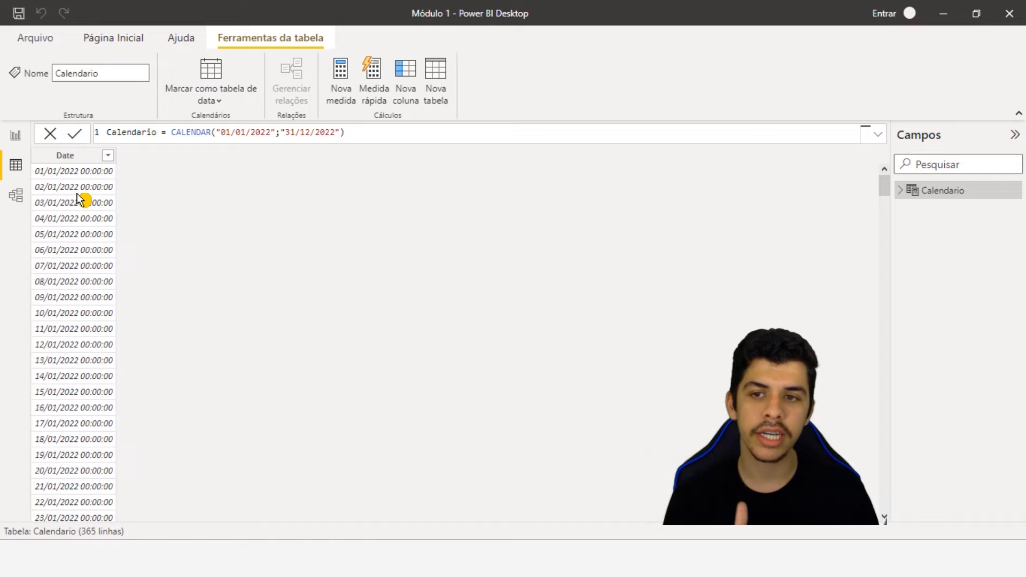
Step: Rename the Calendario table's Date column to Data
click(65, 155)
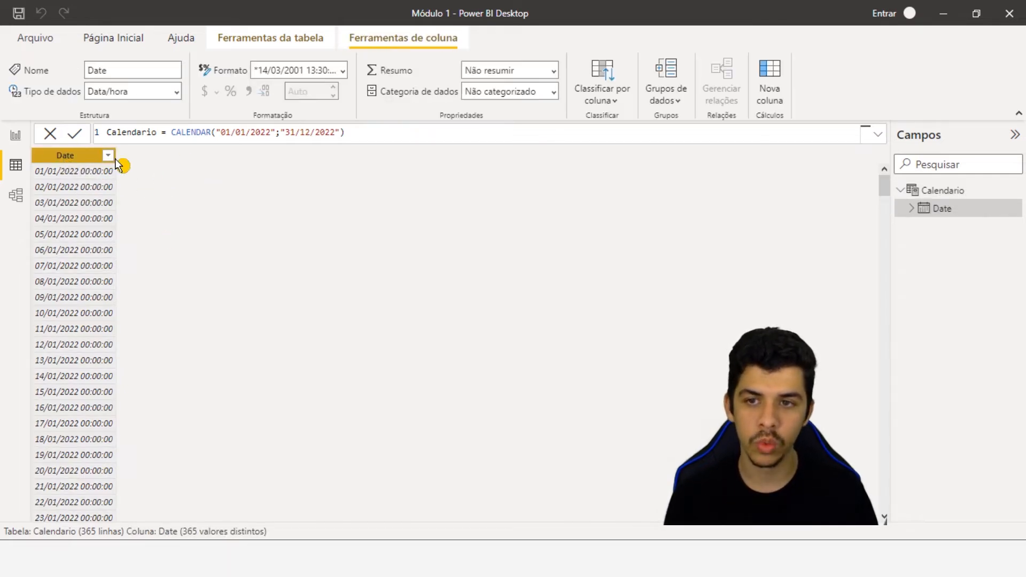
click(138, 69)
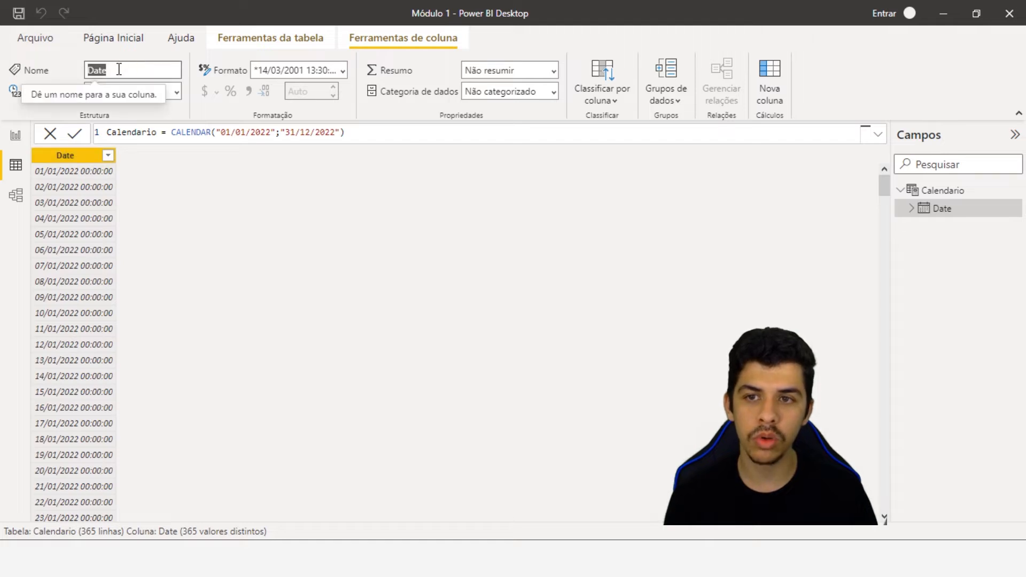
text(Da)
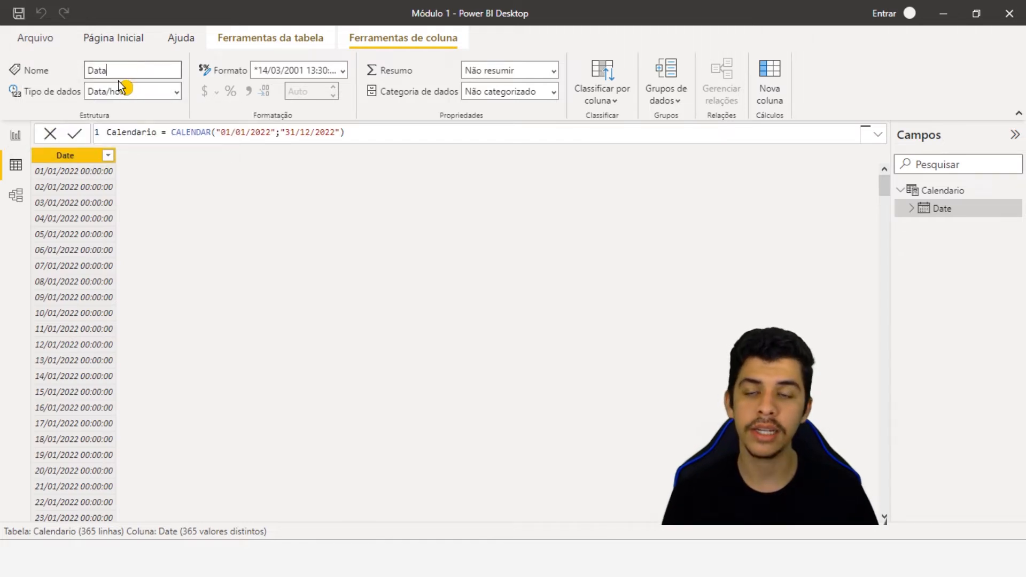
text(ta)
key(Return)
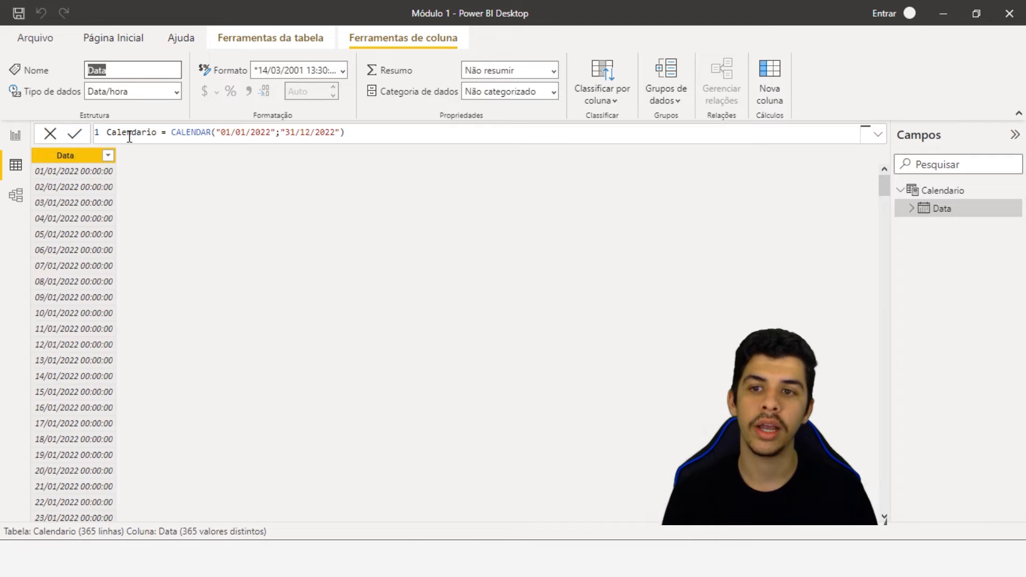
right_click(71, 155)
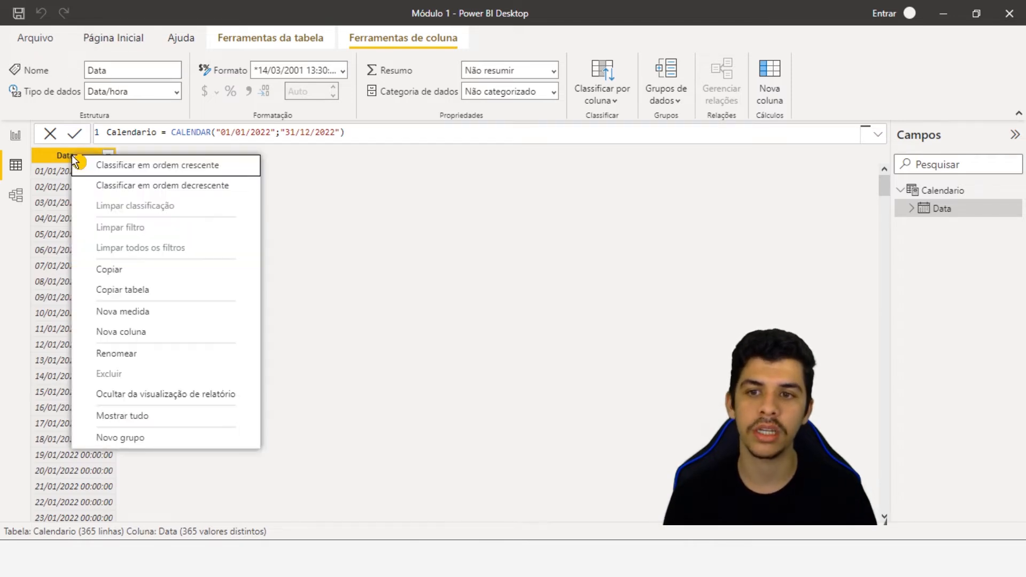
click(104, 364)
key(Return)
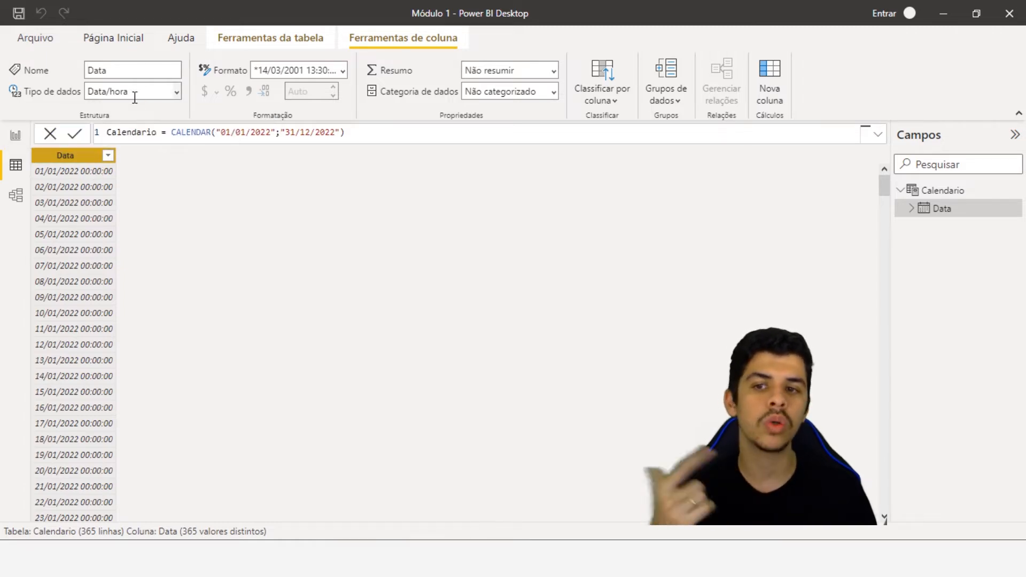
Step: Set the Data column's data type to Data and its format to *14/03/2001 (Short Date)
scroll(105, 270, down, 3)
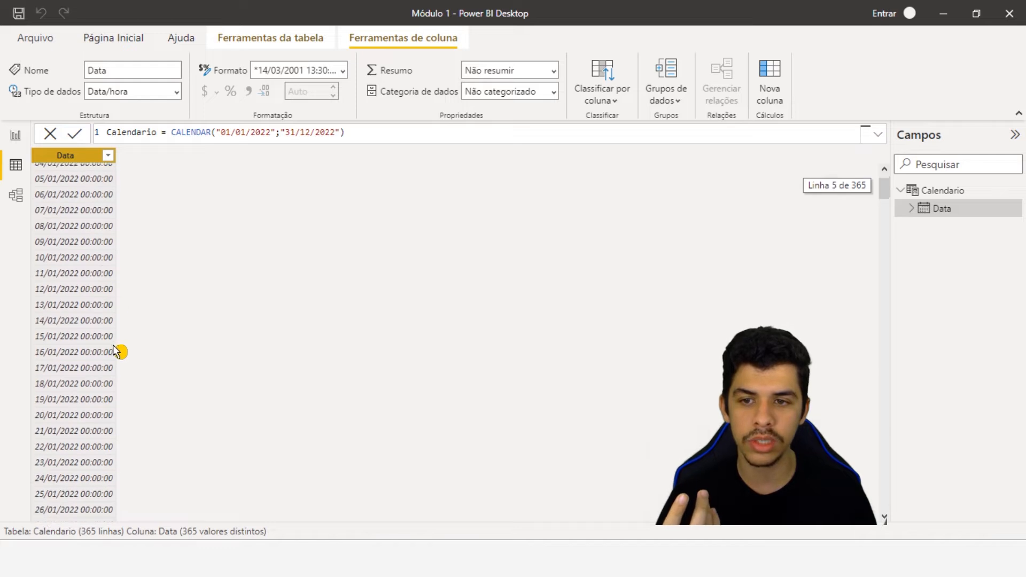
scroll(114, 350, down, 5)
scroll(118, 353, up, 7)
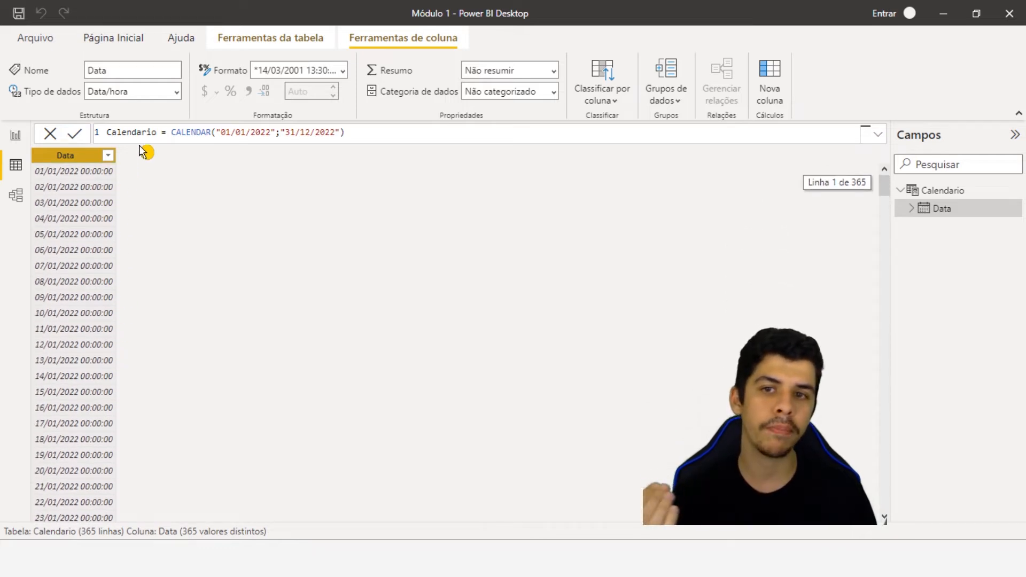
click(176, 91)
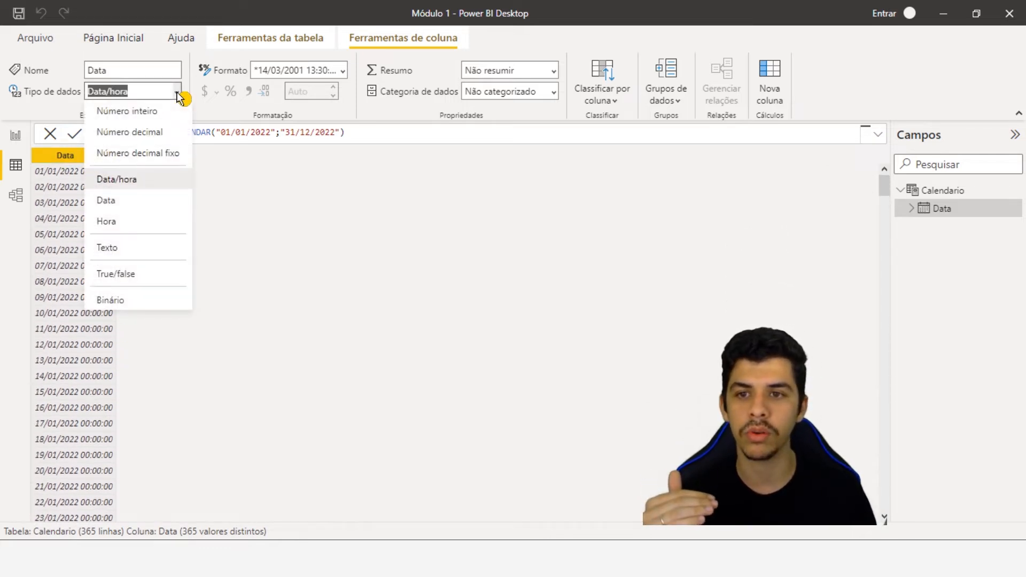
click(133, 202)
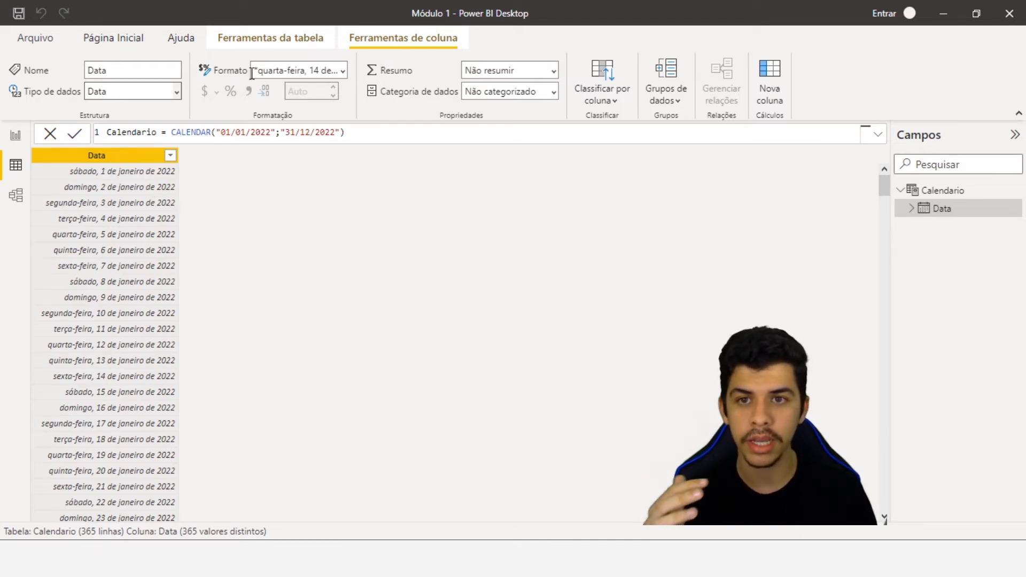
click(344, 72)
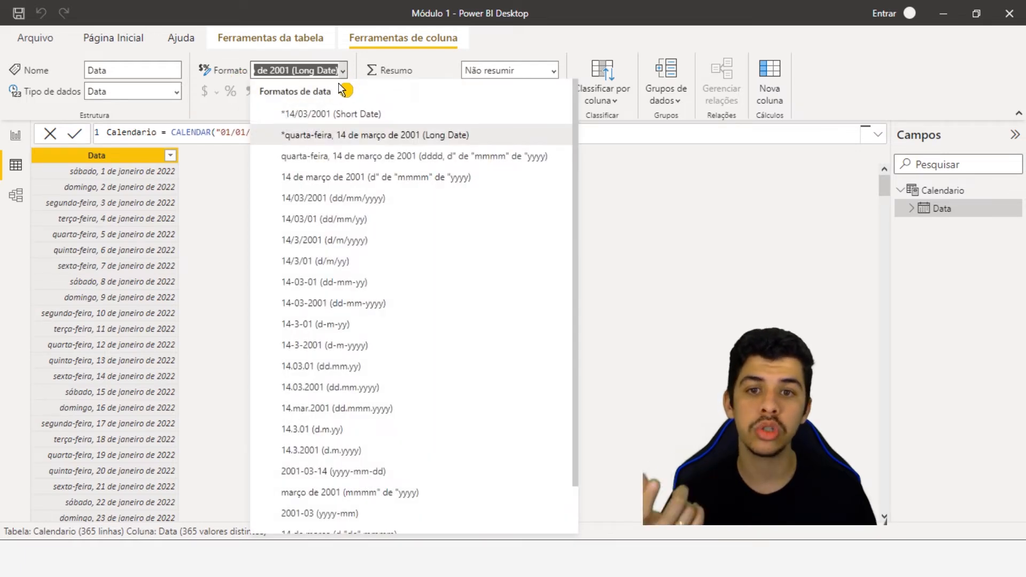
click(306, 119)
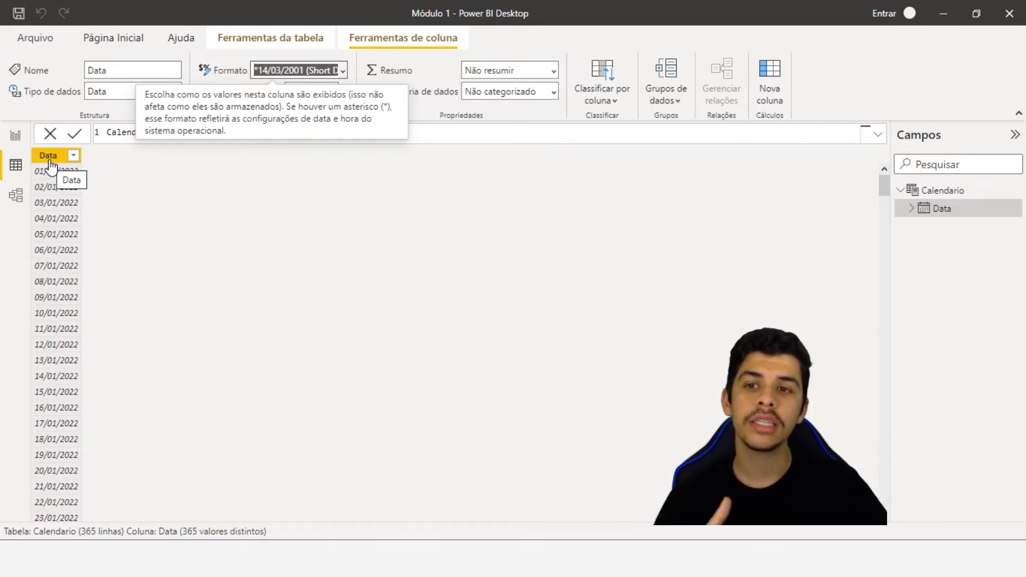
click(153, 225)
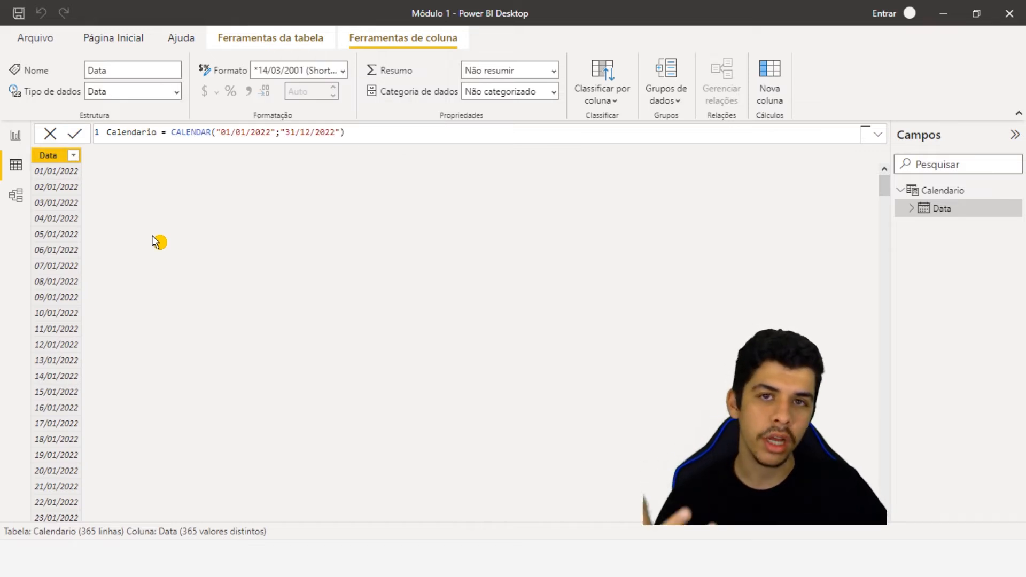
Step: Add a calculated column named Ano to the Calendario table and begin its formula with the YEAR function
right_click(55, 162)
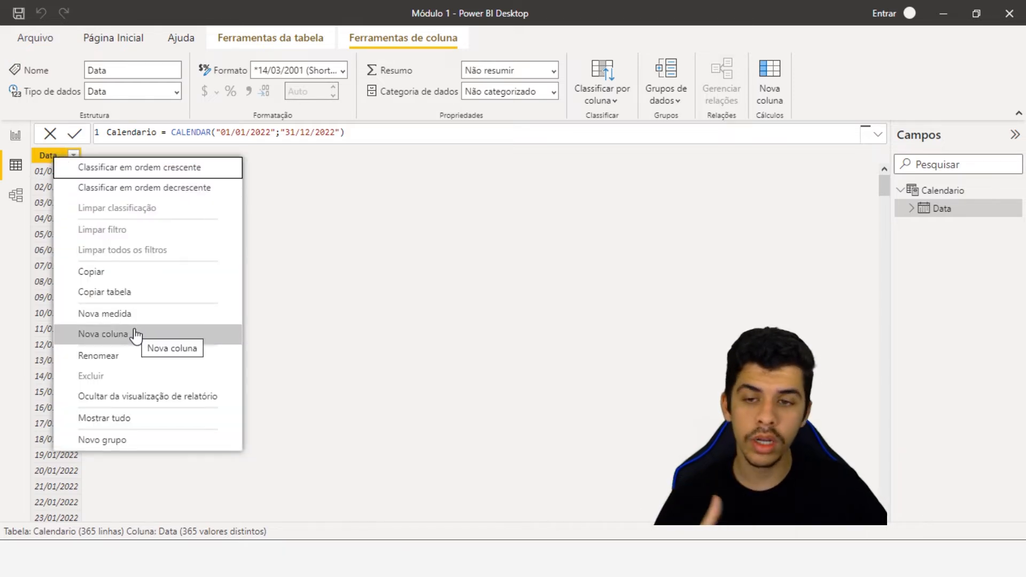
click(104, 334)
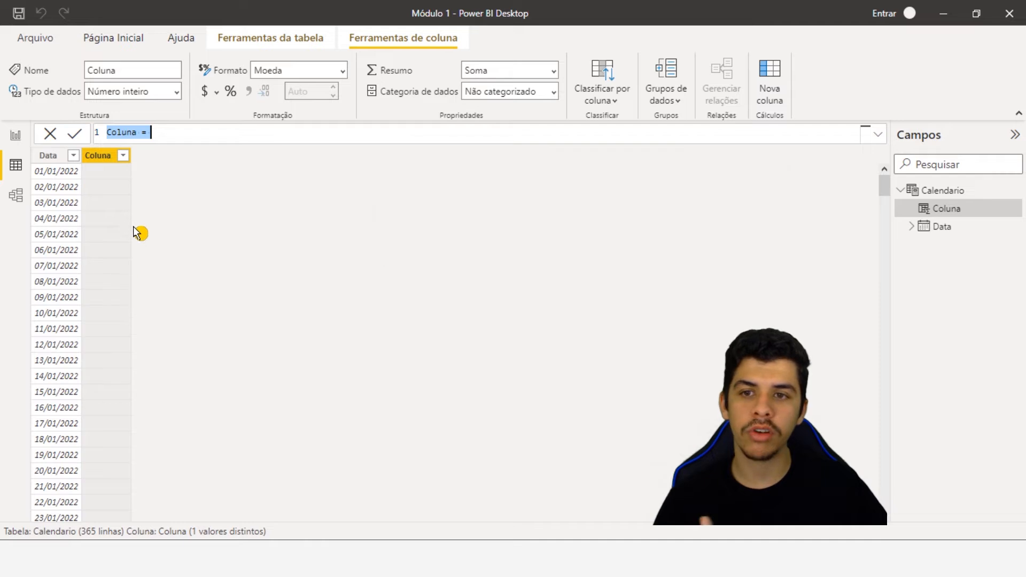
text(An)
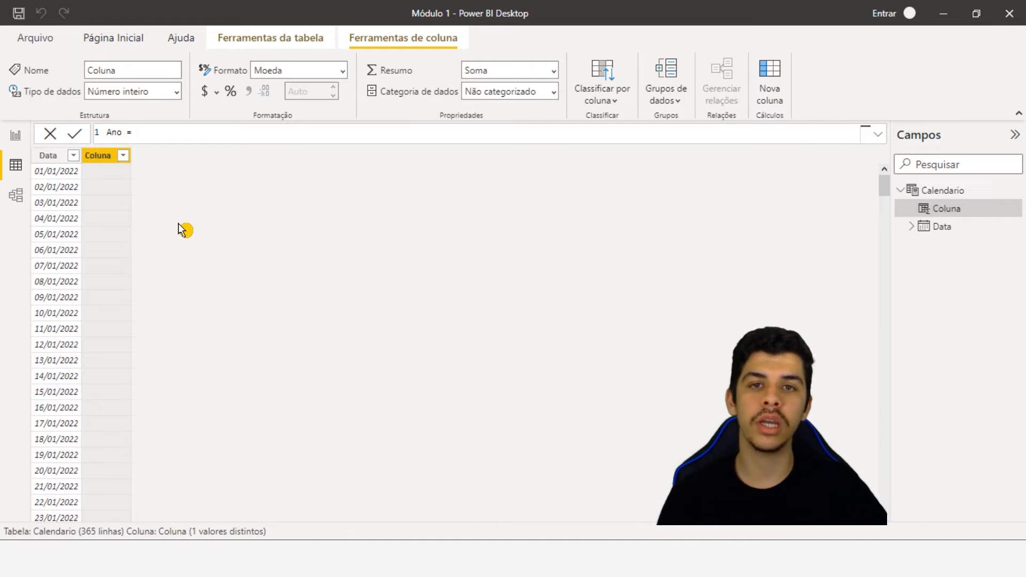
text(o = )
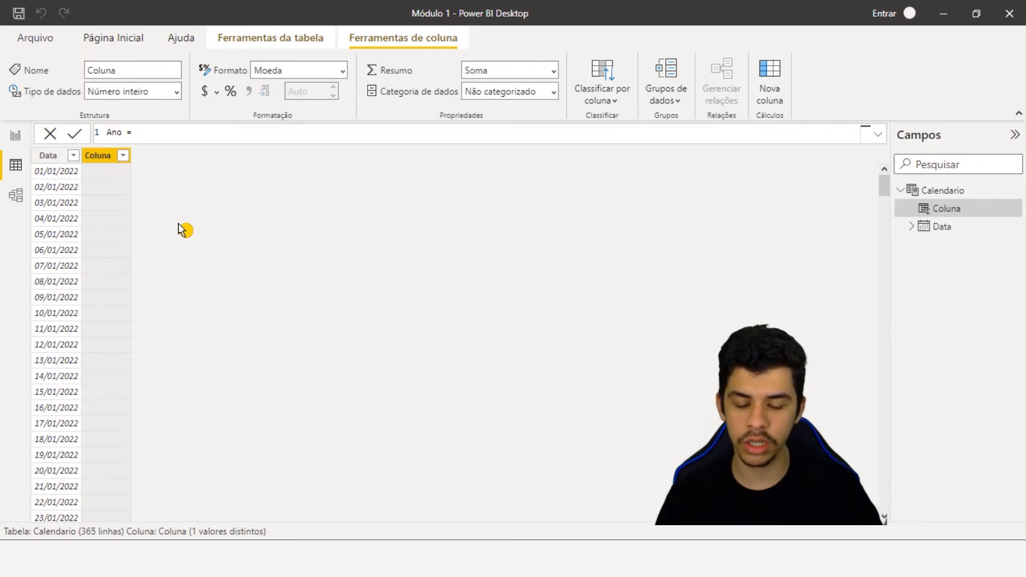
text(year)
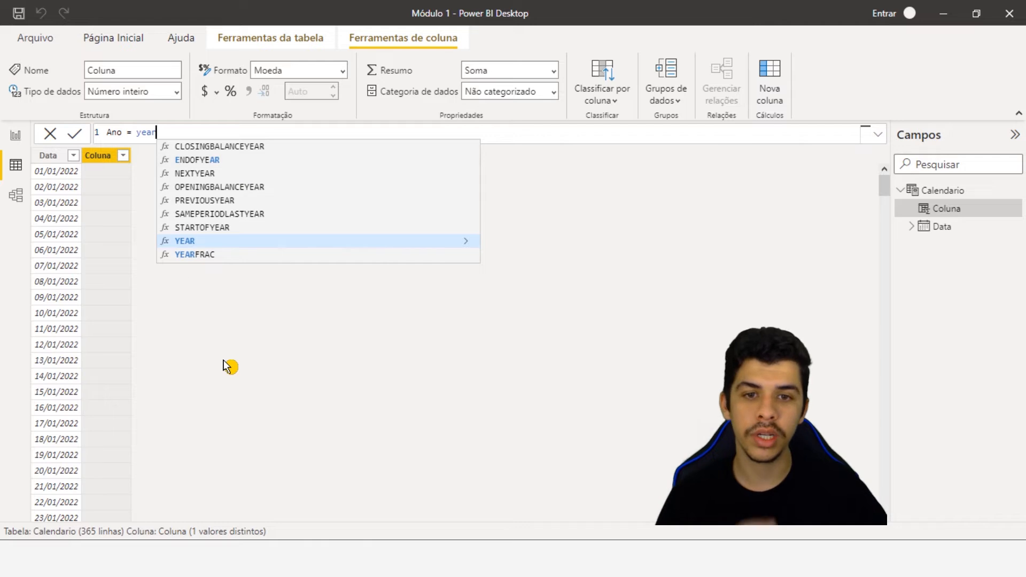
key(Tab)
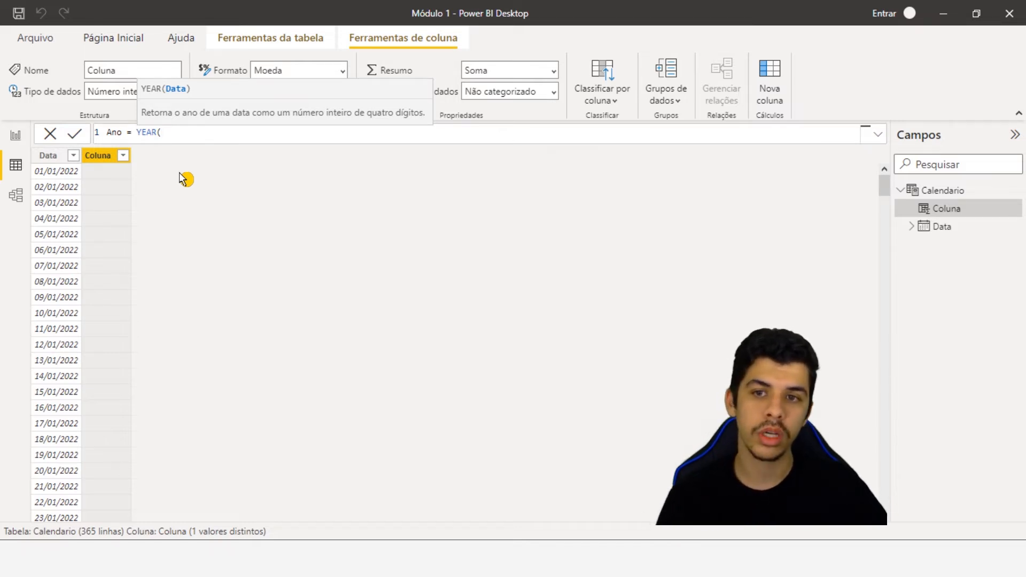
Step: Use 'Calendario'[Data] as the YEAR argument, close the function and commit the Ano column formula
text(')
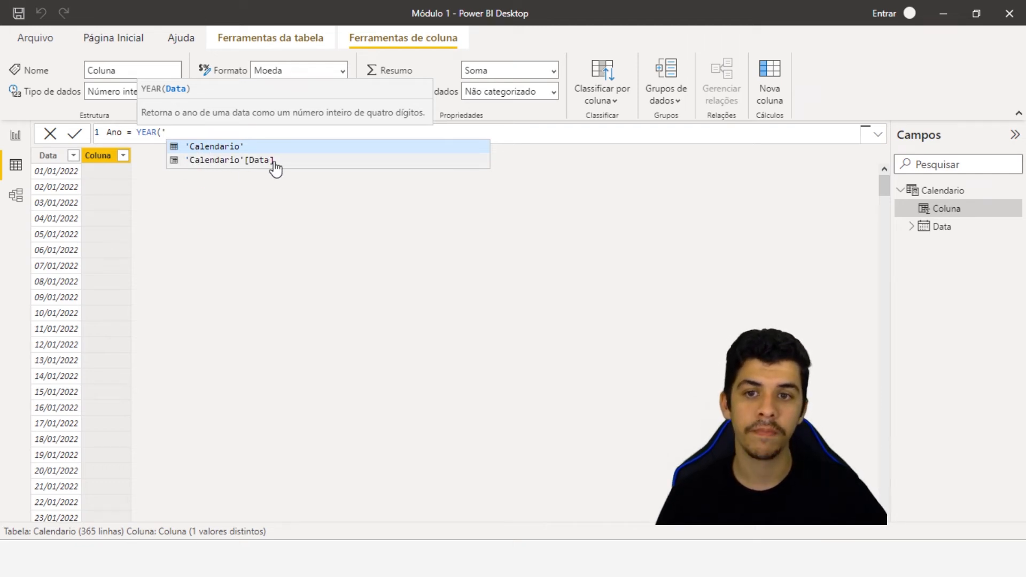
key(BackSpace)
text([)
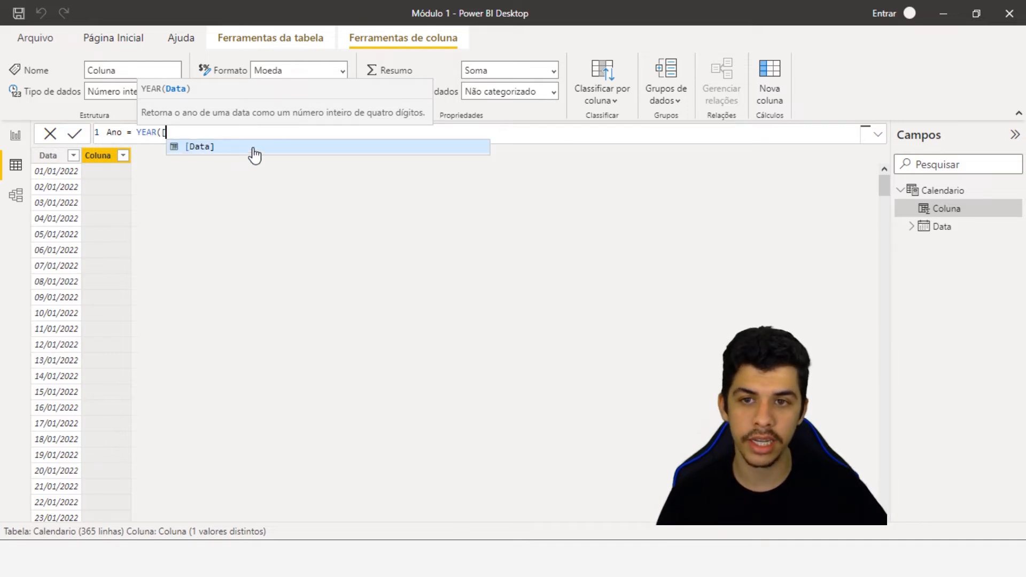
key(BackSpace)
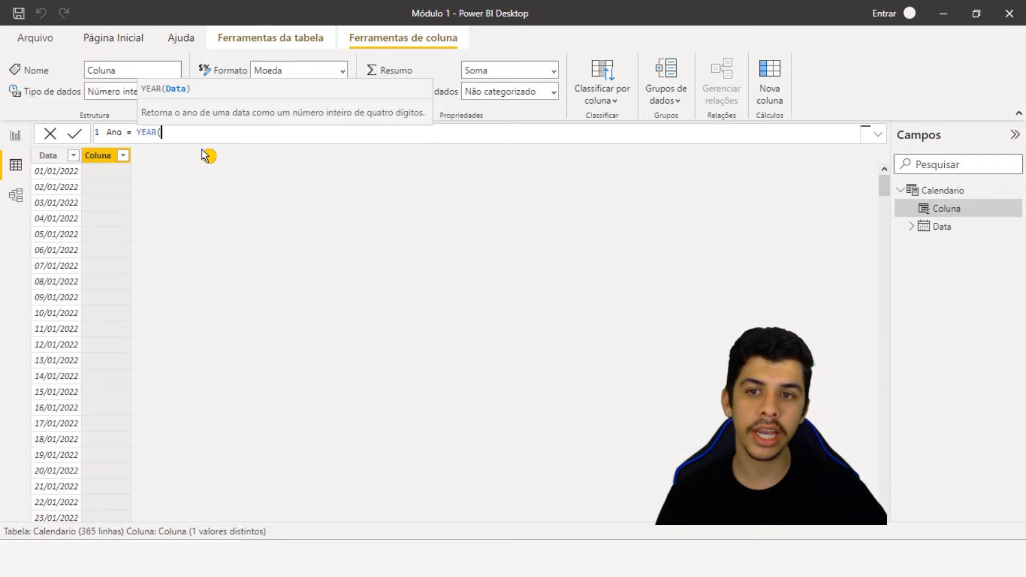
text(')
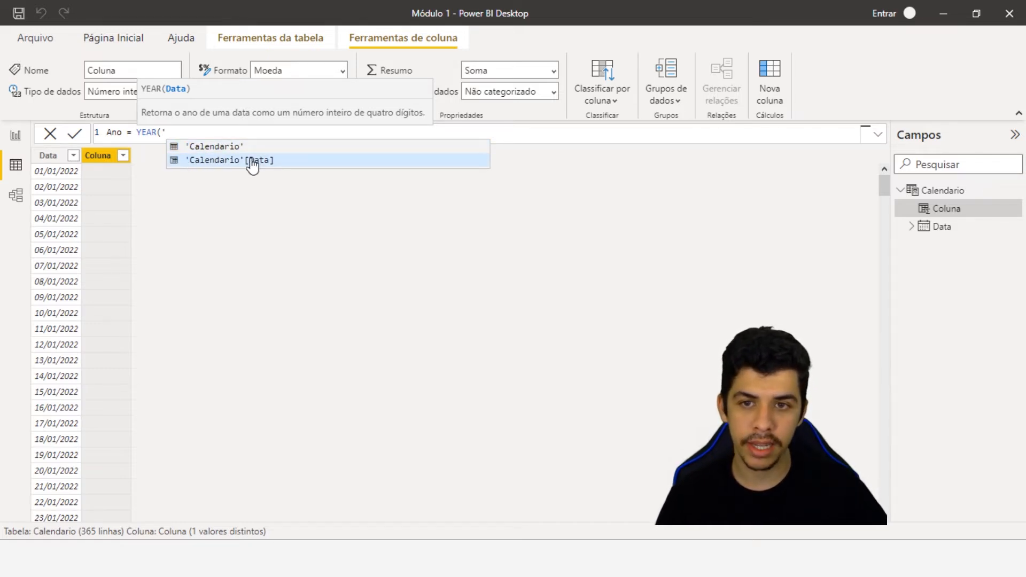
key(Tab)
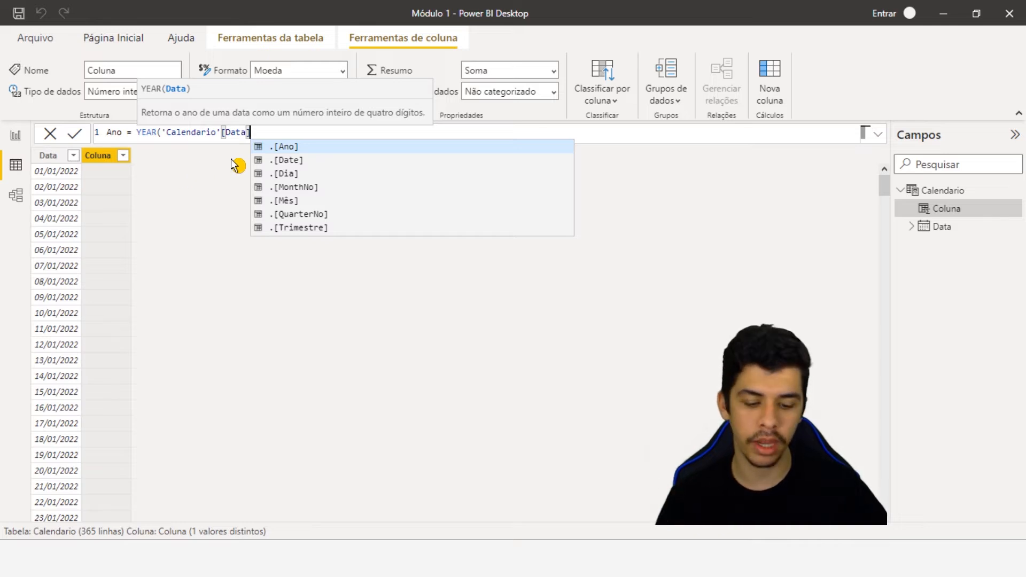
text())
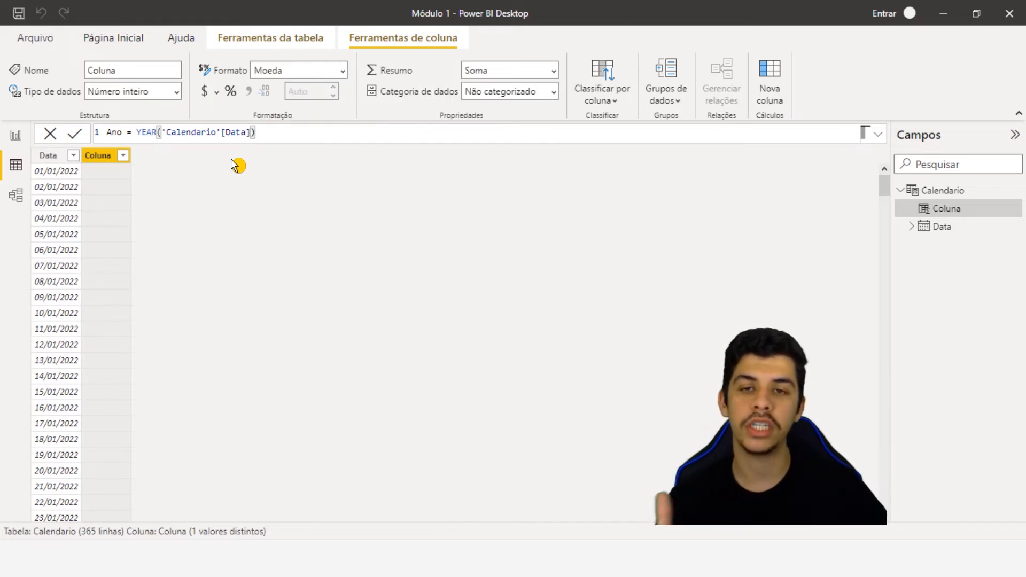
key(Return)
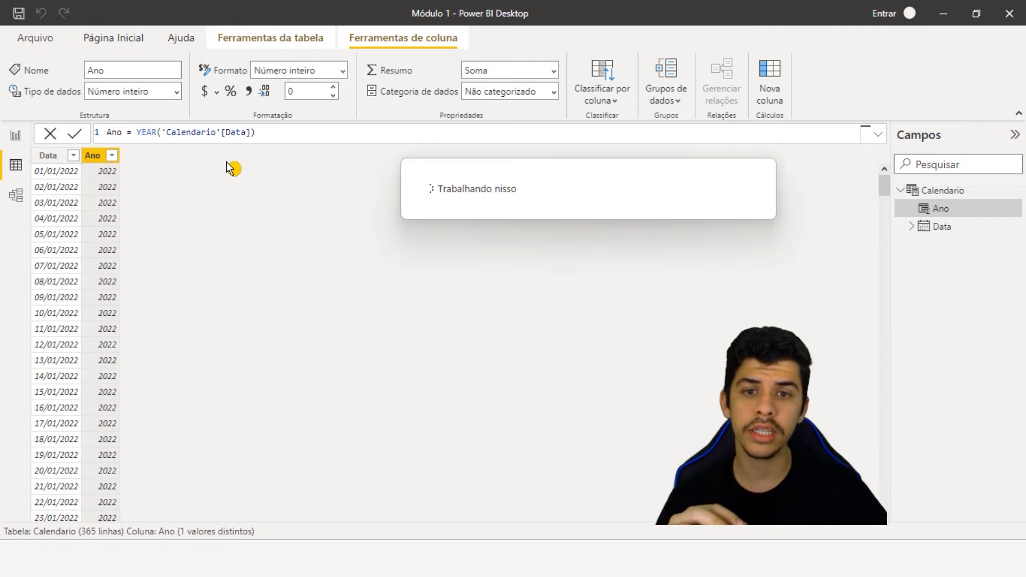
Step: Add a second calculated column to the Calendario table with the formula Ano 2 = 'Calendario'[Data].[Ano]
right_click(70, 160)
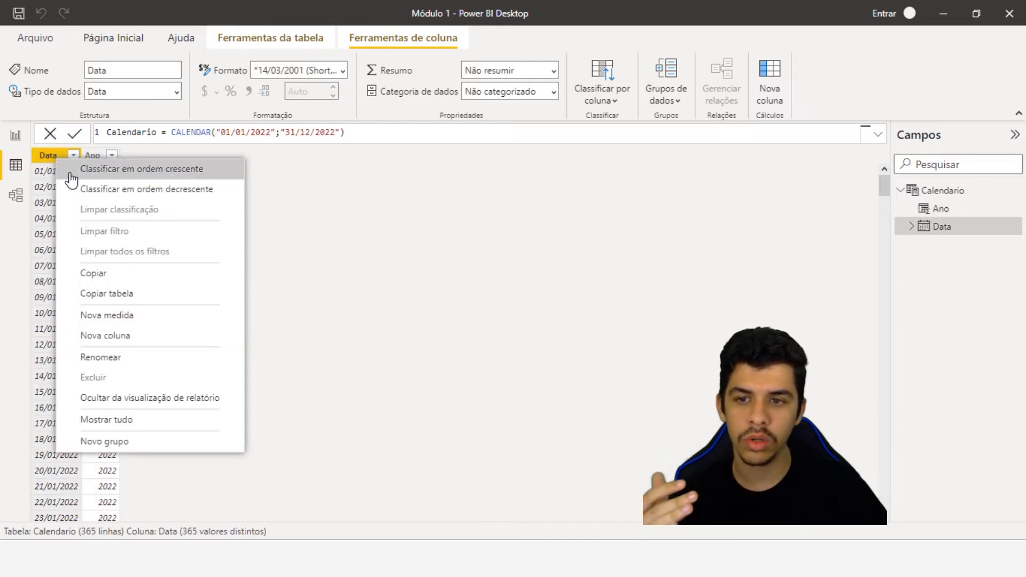
click(137, 337)
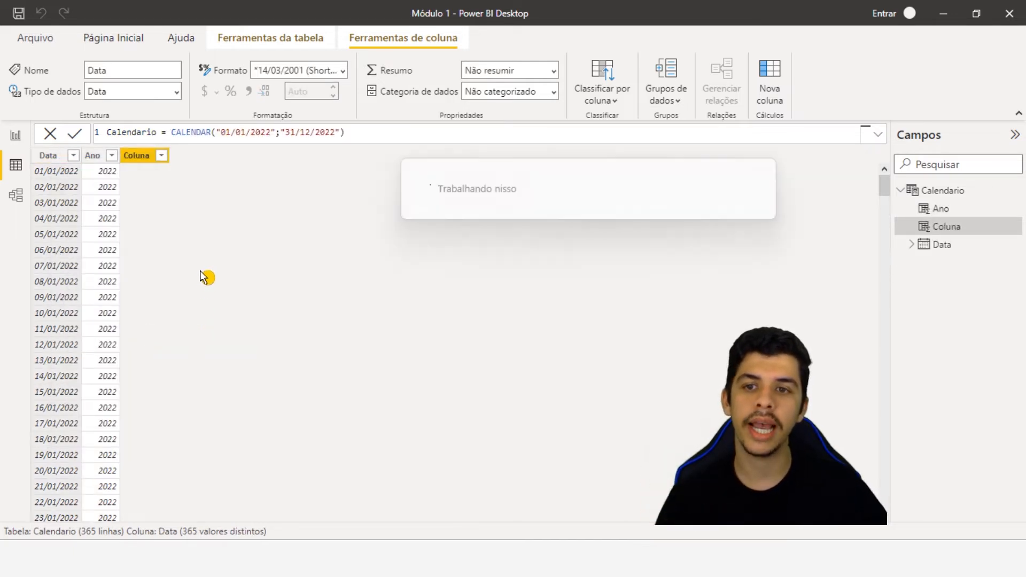
text(Ano 2 =)
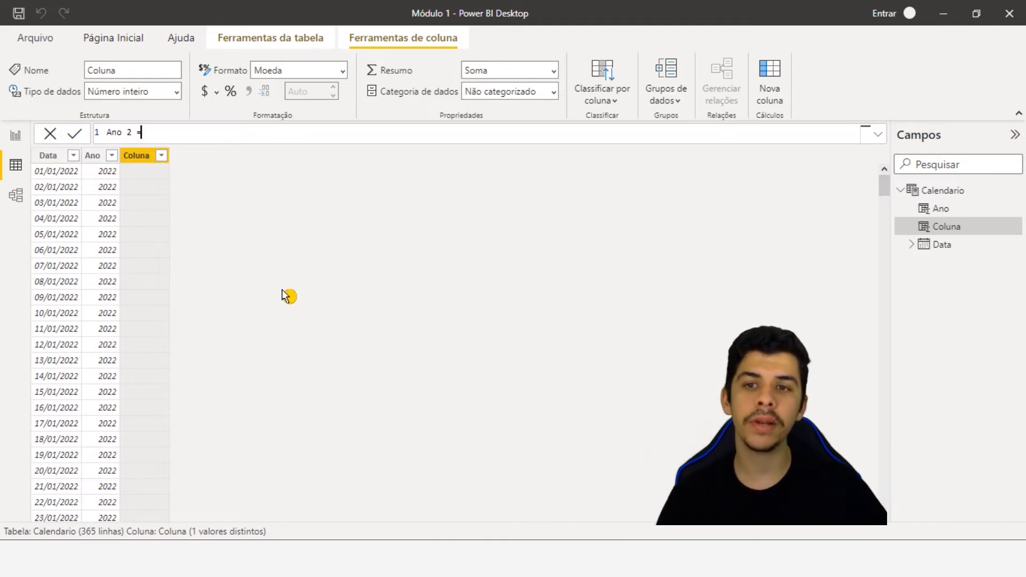
text( ')
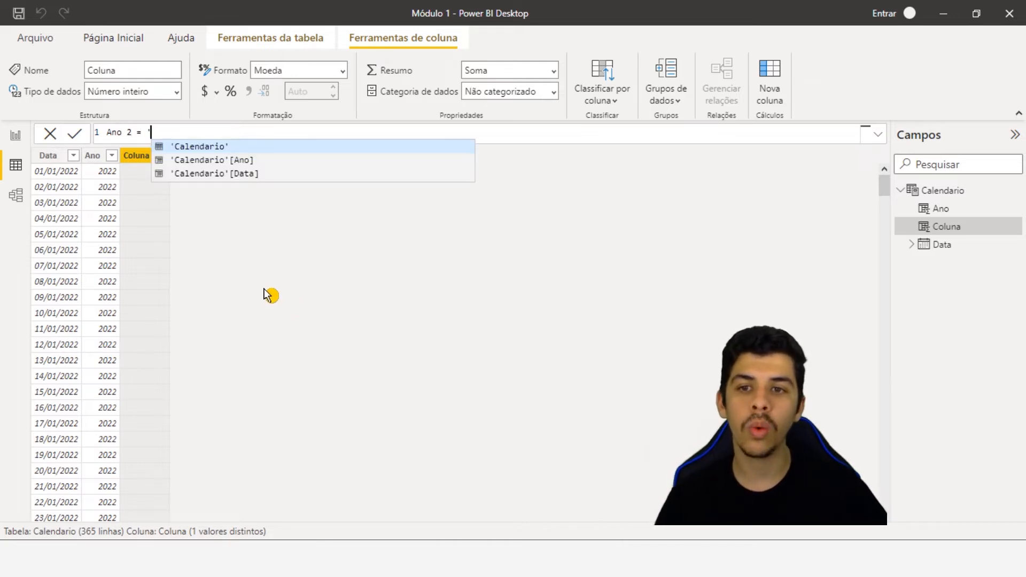
key(Down)
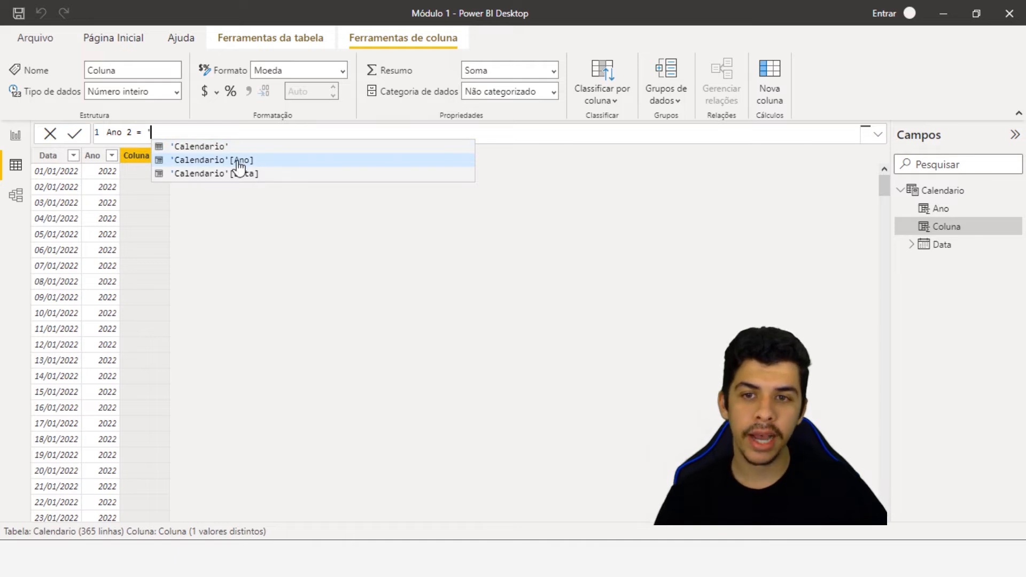
key(Down)
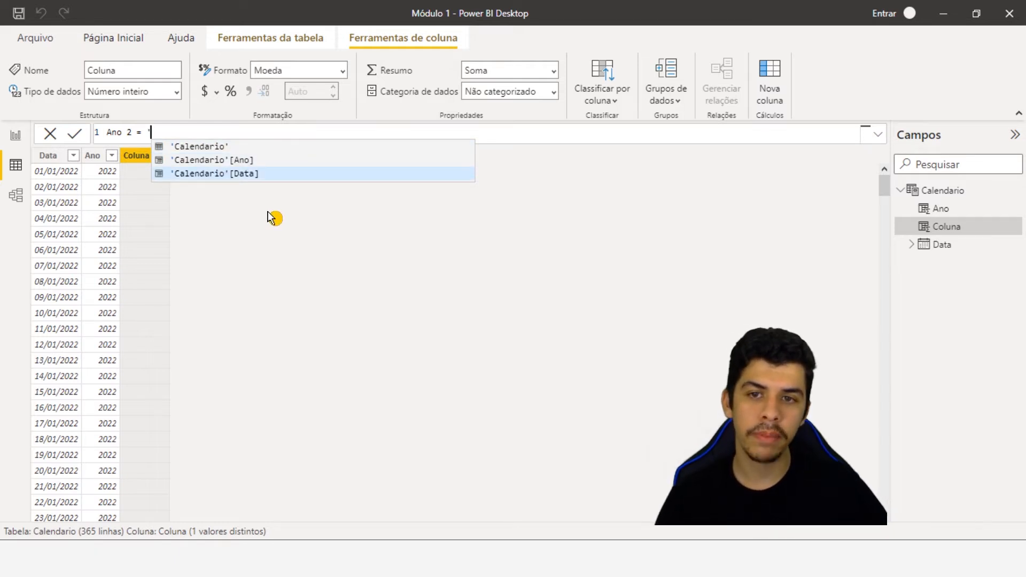
key(Tab)
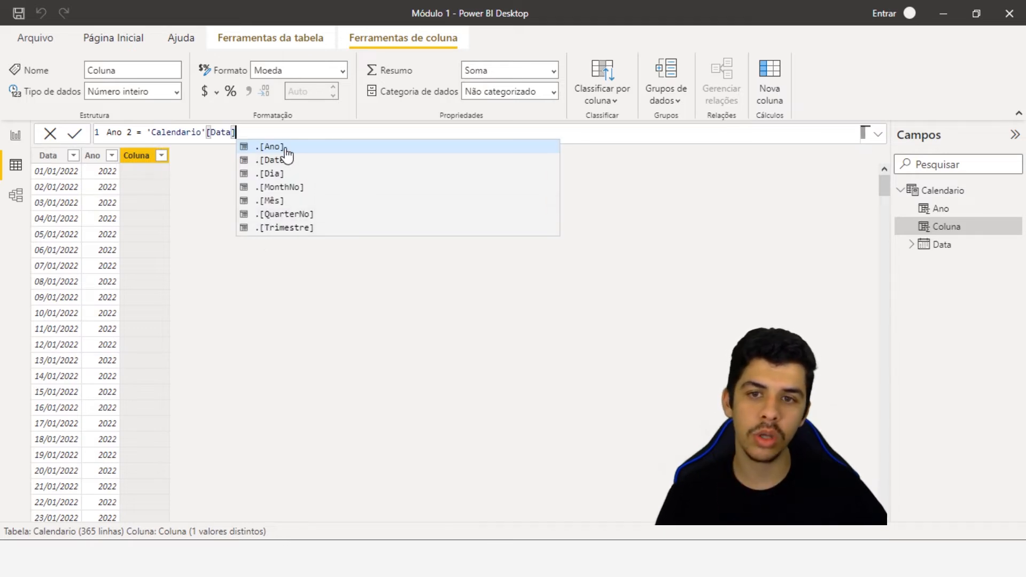
key(Tab)
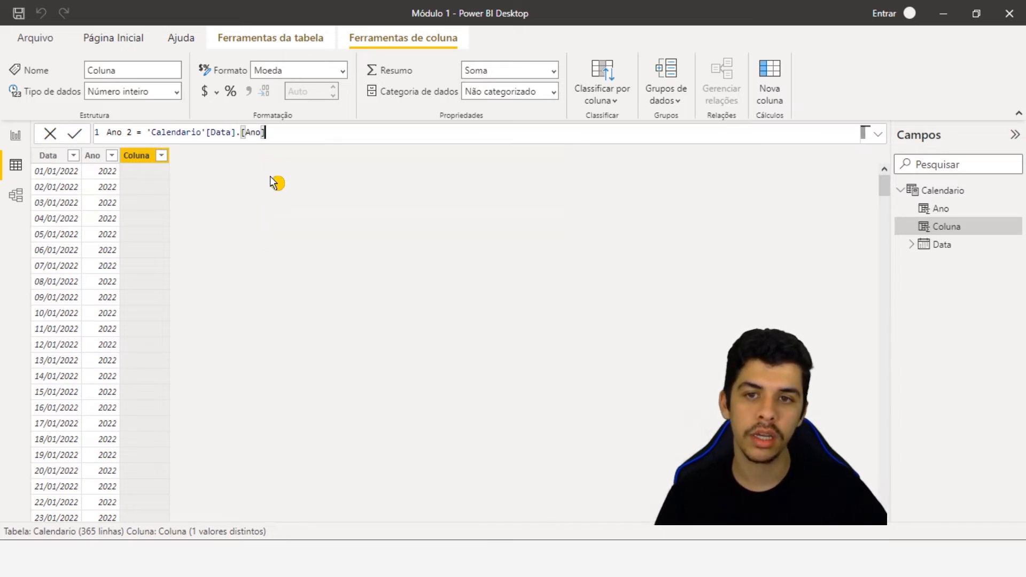
key(Return)
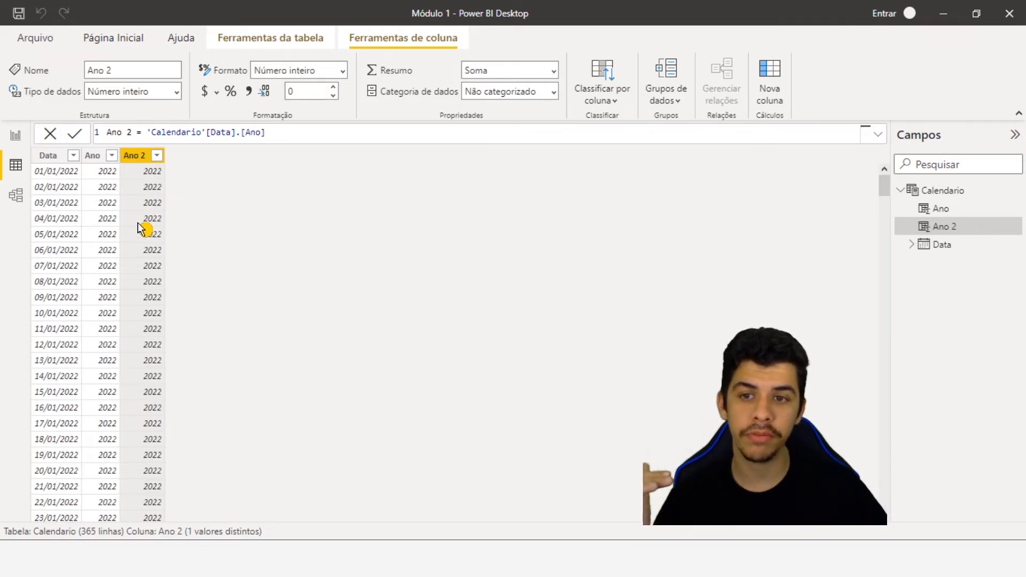
click(96, 204)
click(137, 157)
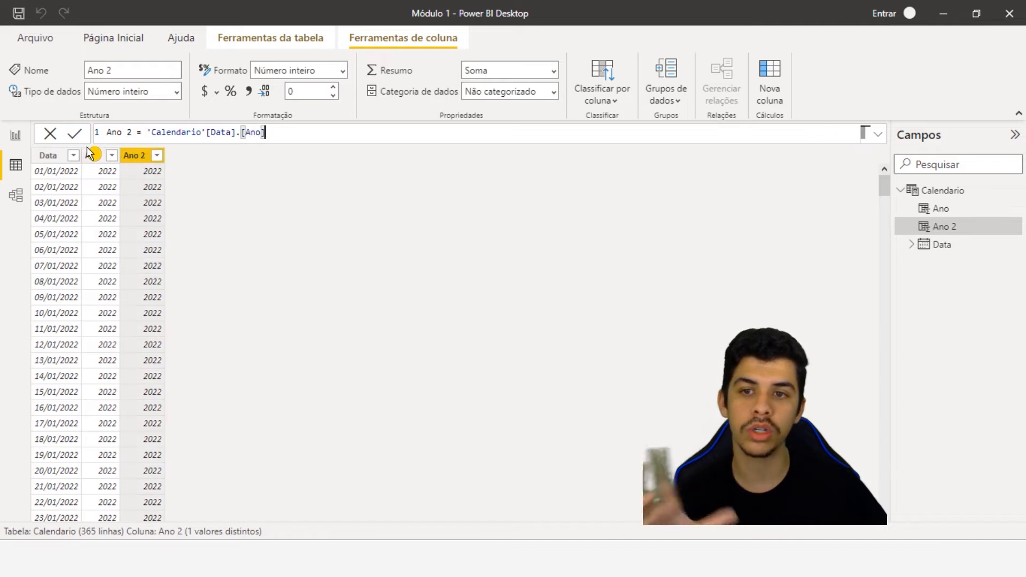
click(91, 160)
click(134, 156)
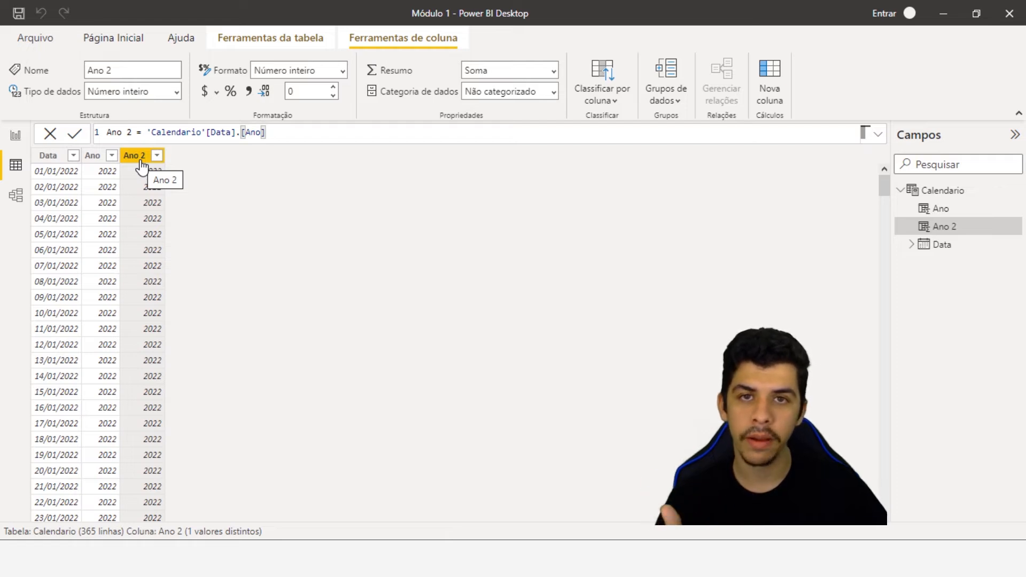
Step: Add a calculated column to the Calendario table with the formula Mes = MONTH([Data])
click(58, 158)
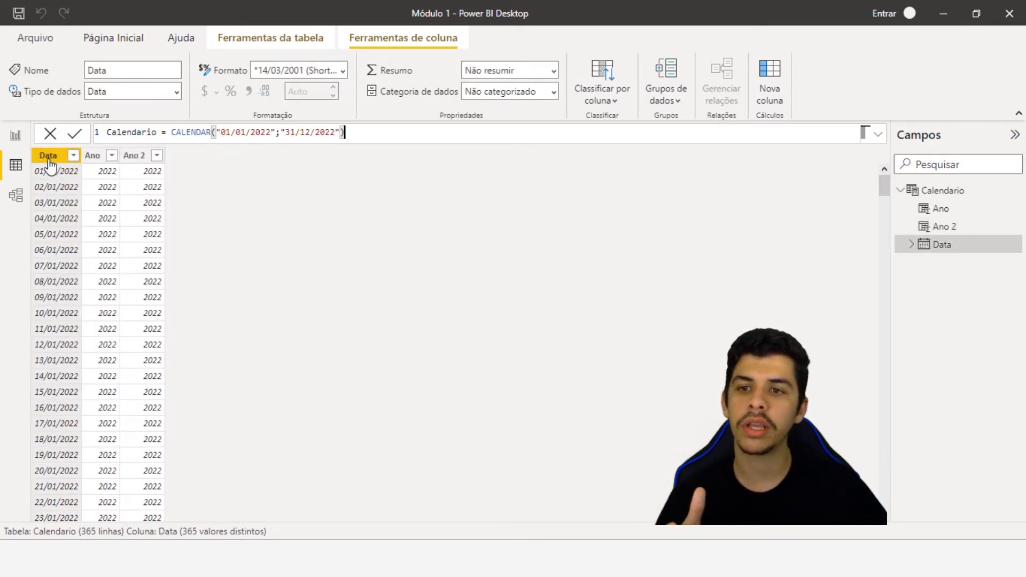
right_click(49, 161)
click(118, 337)
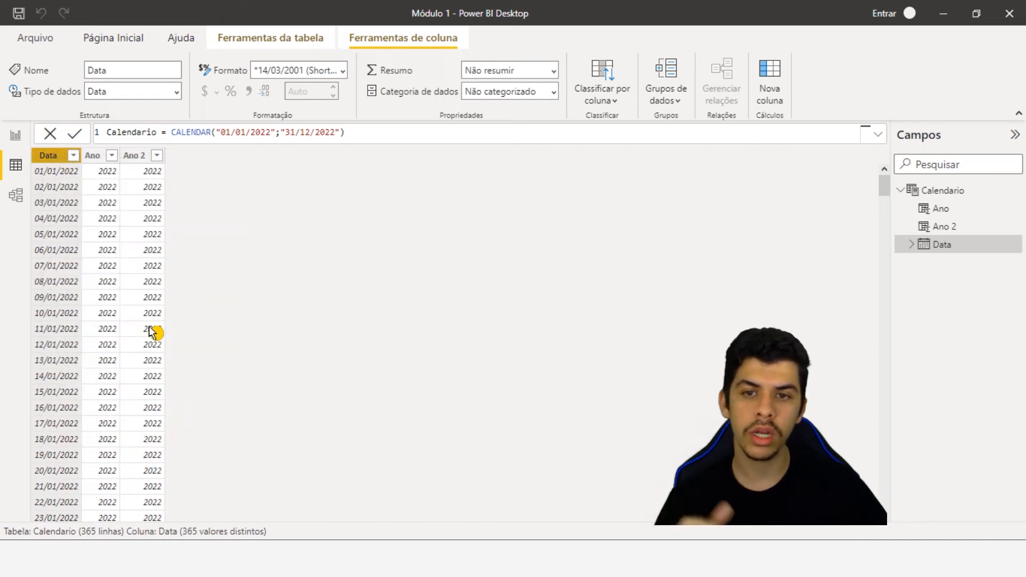
text(Mes =)
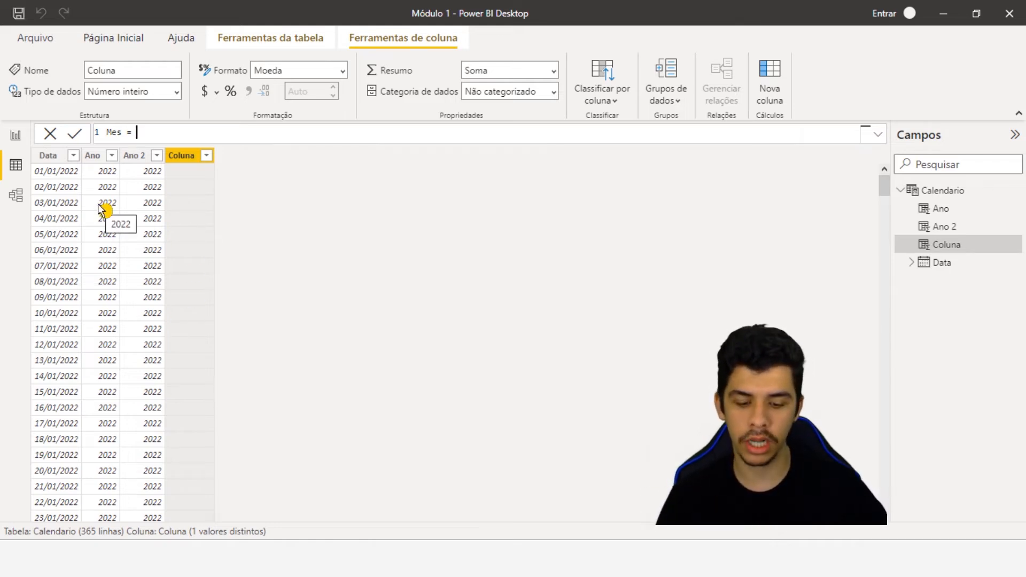
text( month)
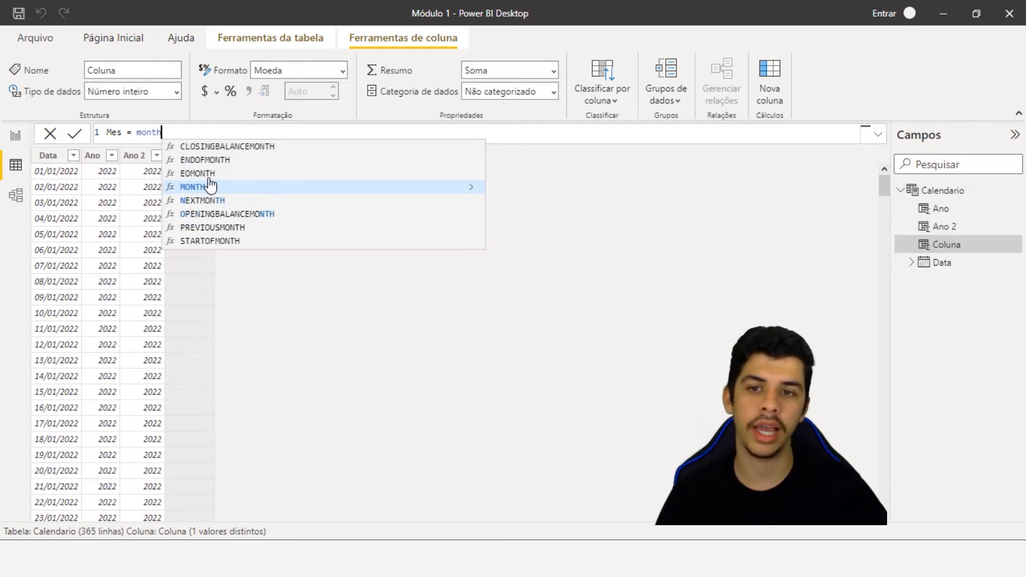
key(Tab)
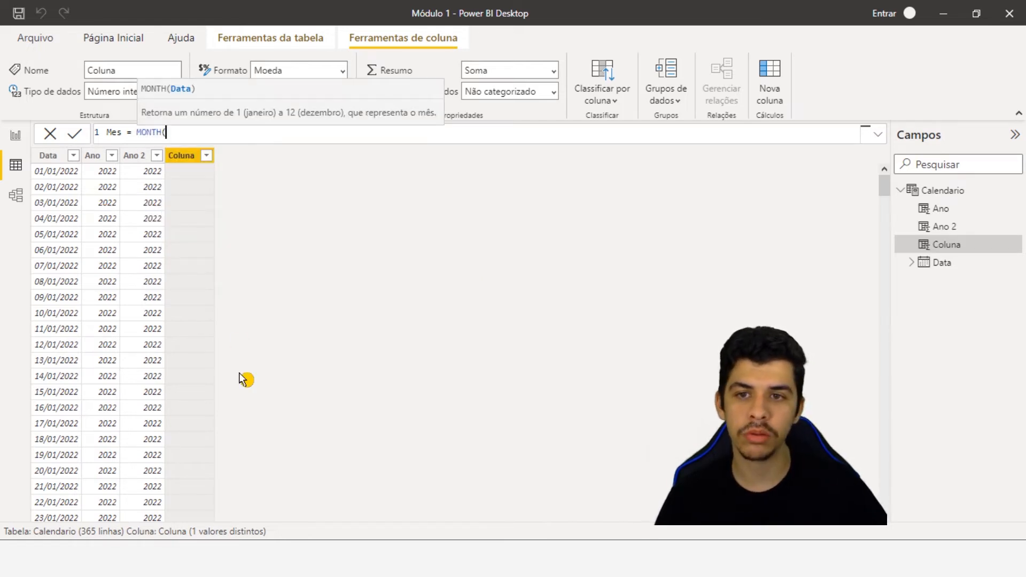
text([)
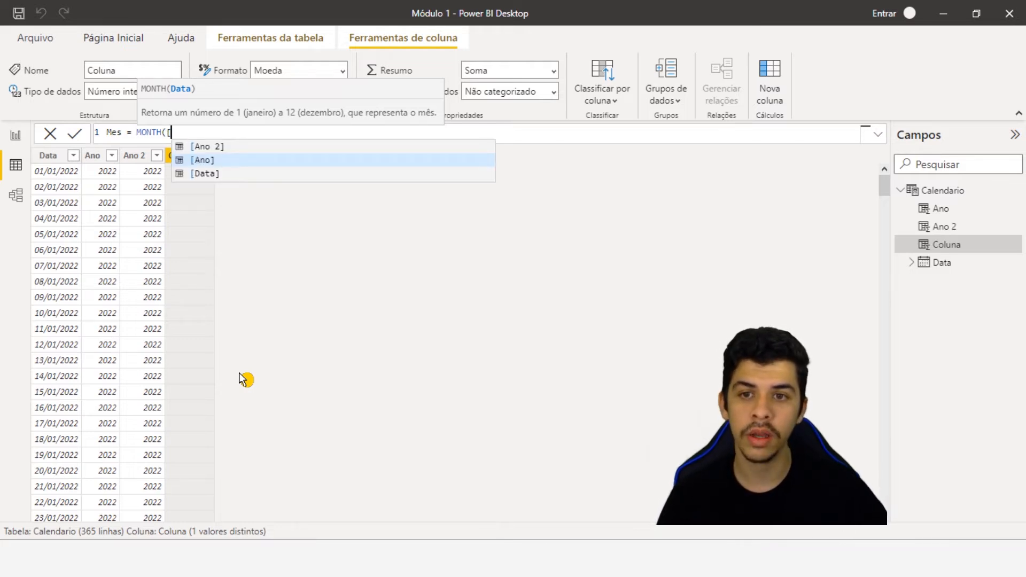
key(Down)
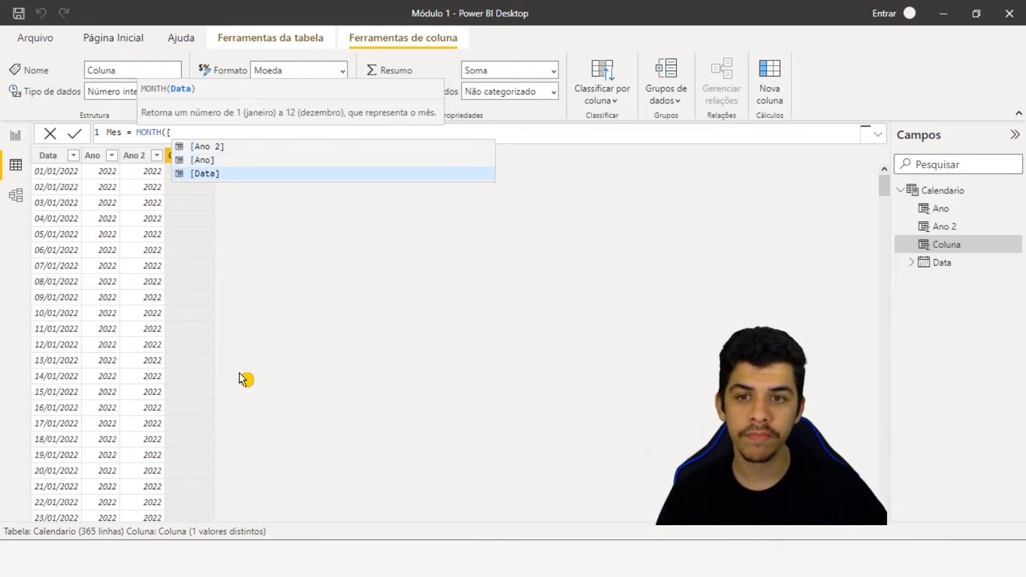
key(Tab)
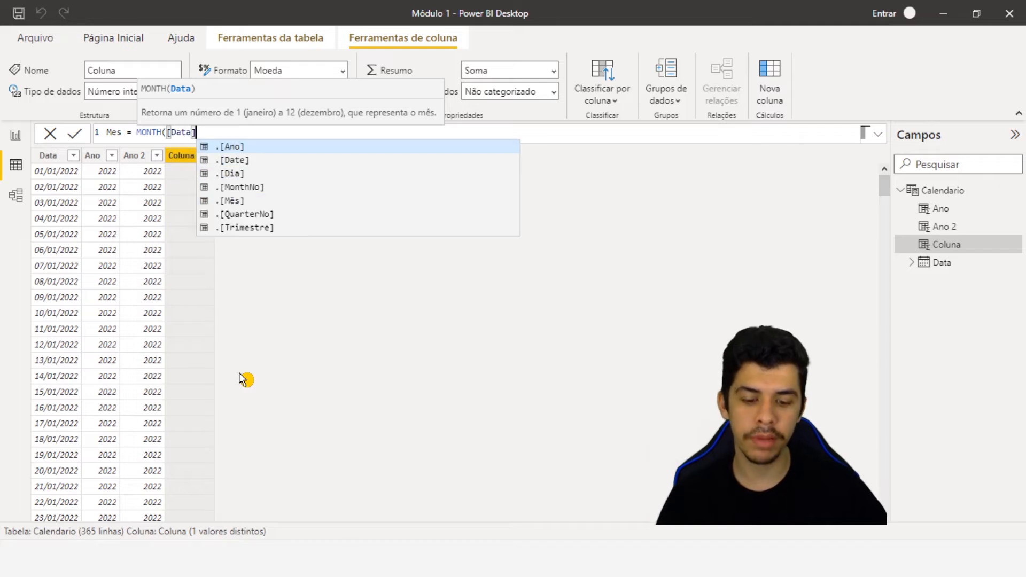
text())
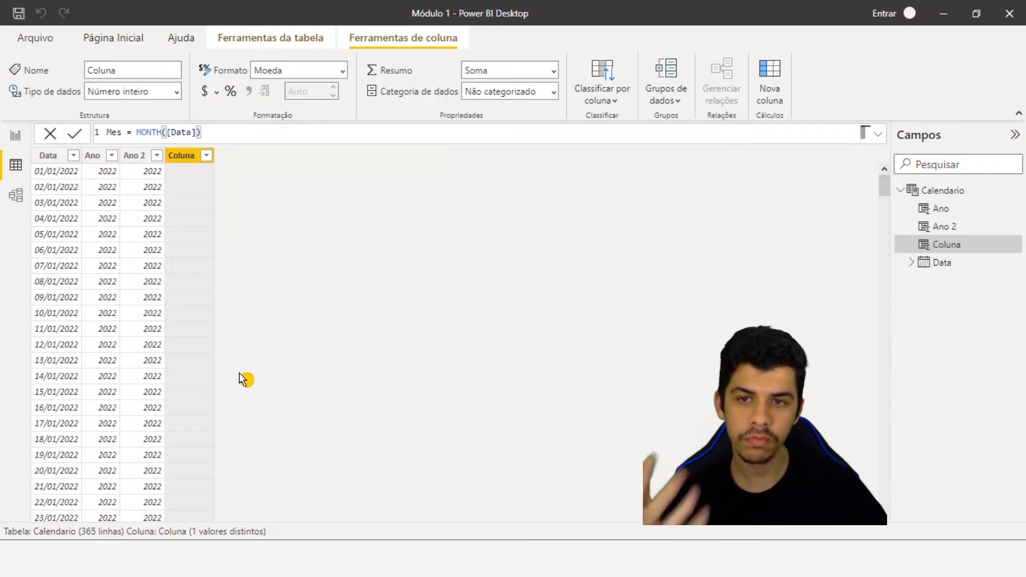
key(Return)
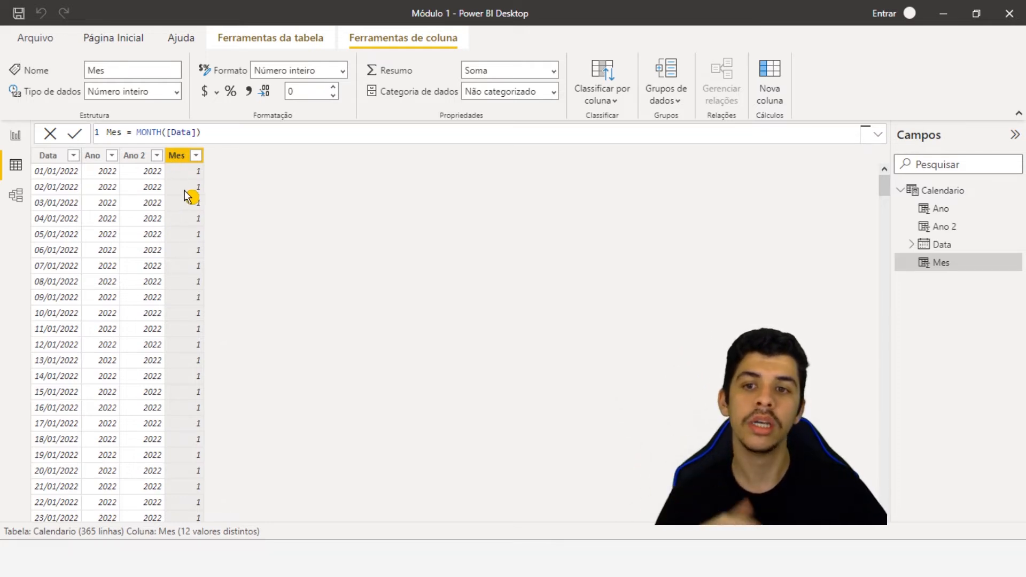
Step: Add another calculated column named Mes 2 to the Calendario table and begin its formula with a date part reference on [Data]
click(139, 159)
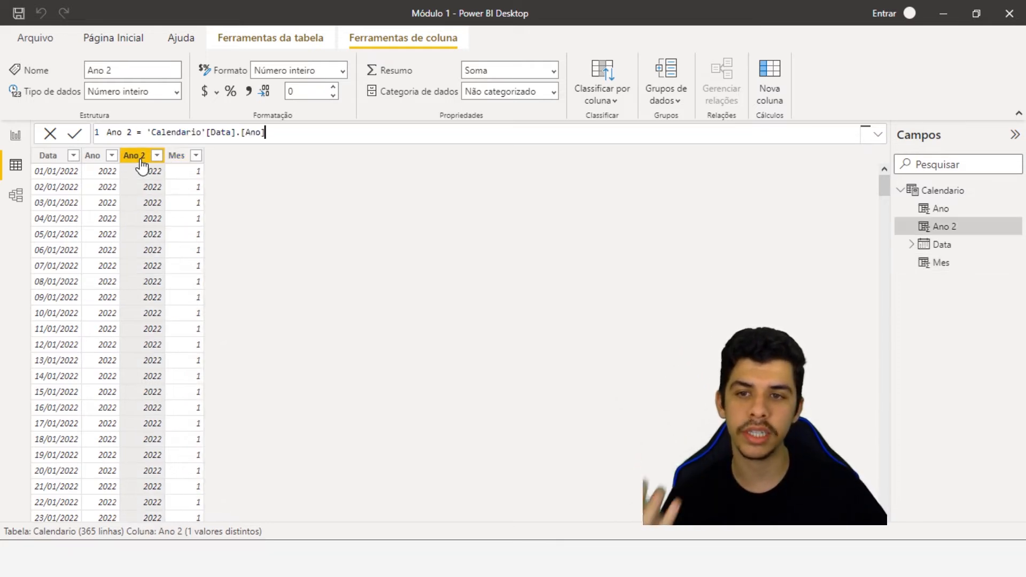
click(178, 159)
right_click(182, 157)
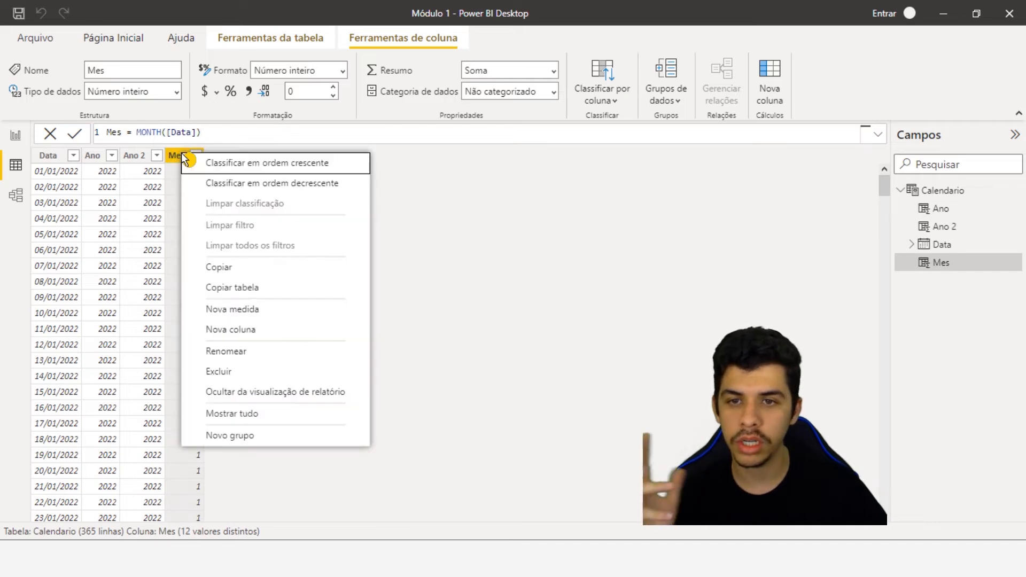
click(261, 337)
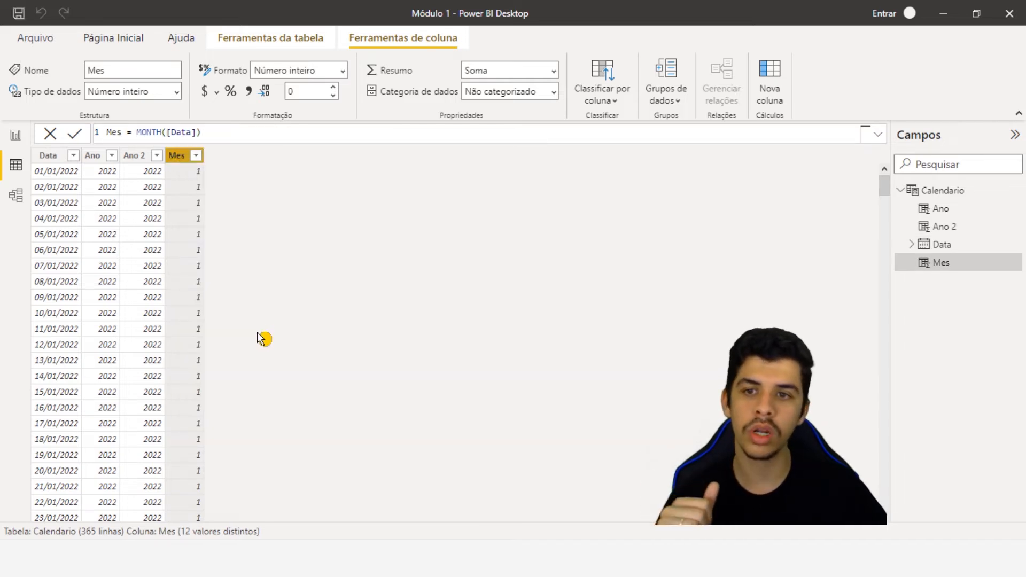
text(Mes 2 = )
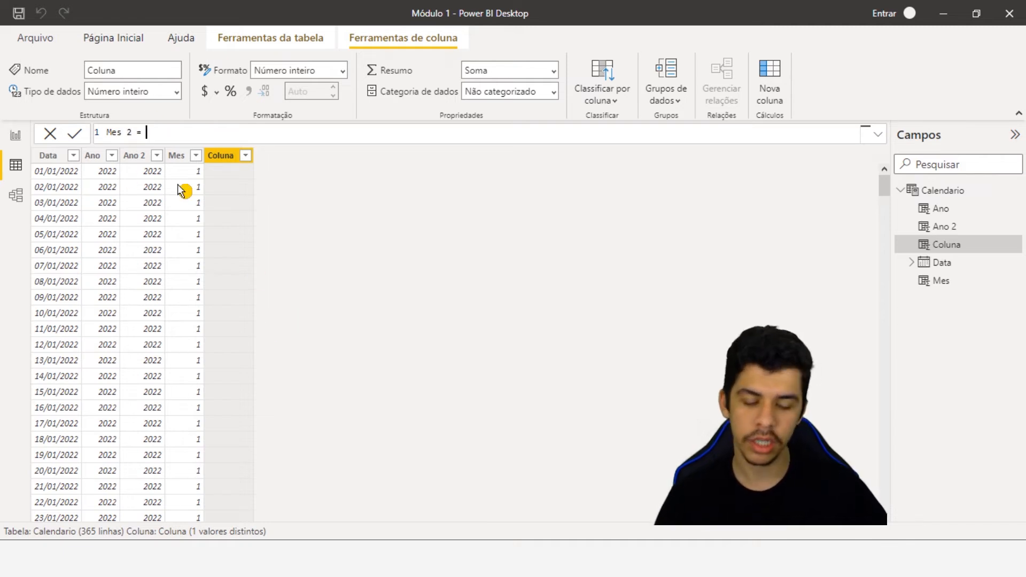
text([)
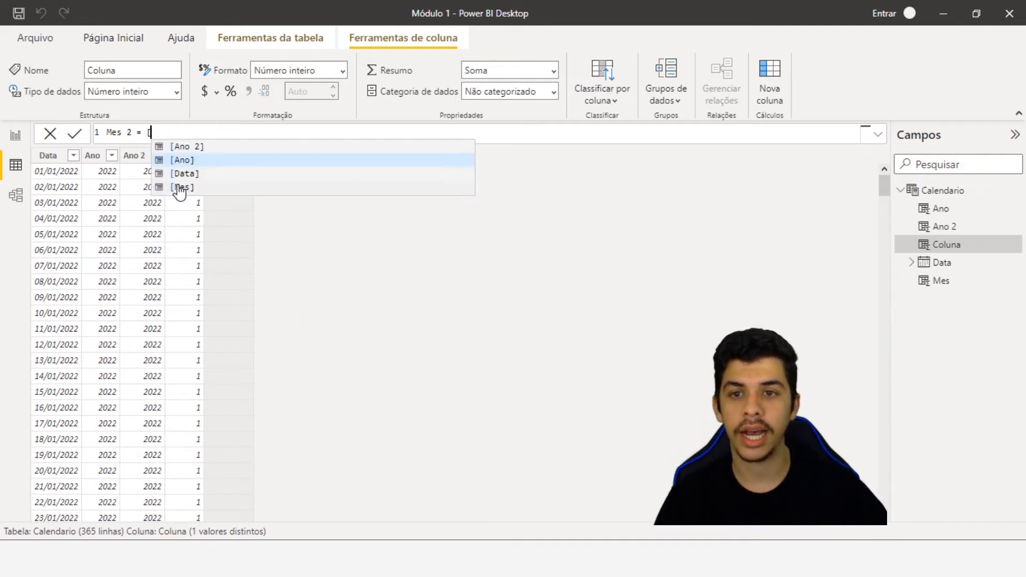
click(197, 176)
text(.[Dia)
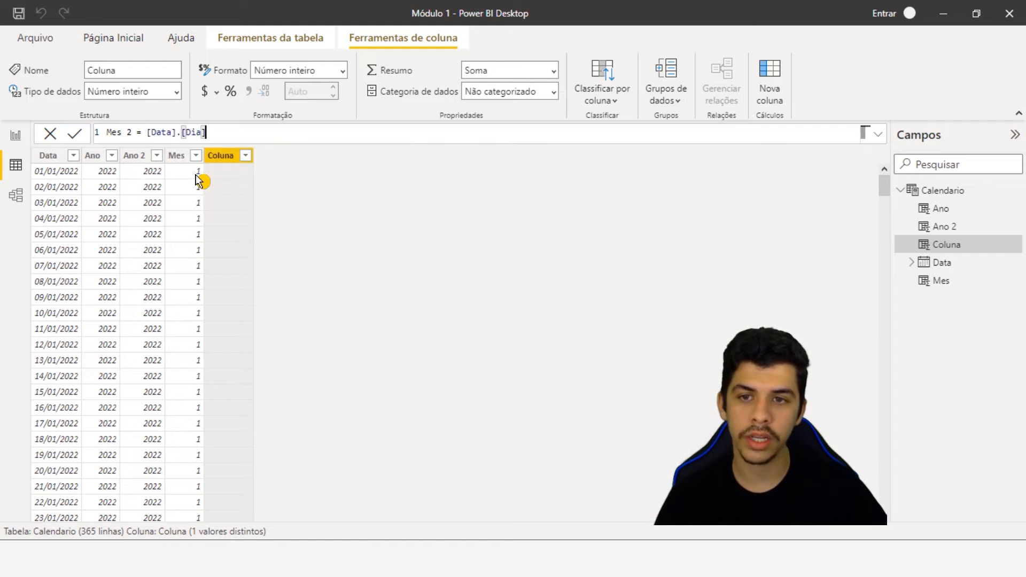
key(BackSpace)
key(BackSpace)
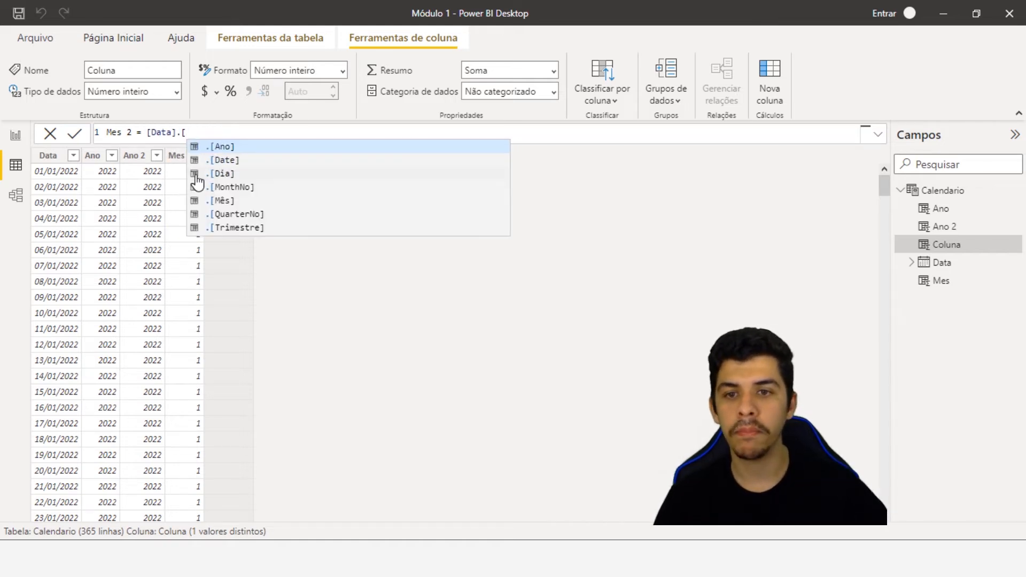
Step: Use the Mês date part of [Data] in the Mes 2 formula
key(Down)
key(Down)
key(Down)
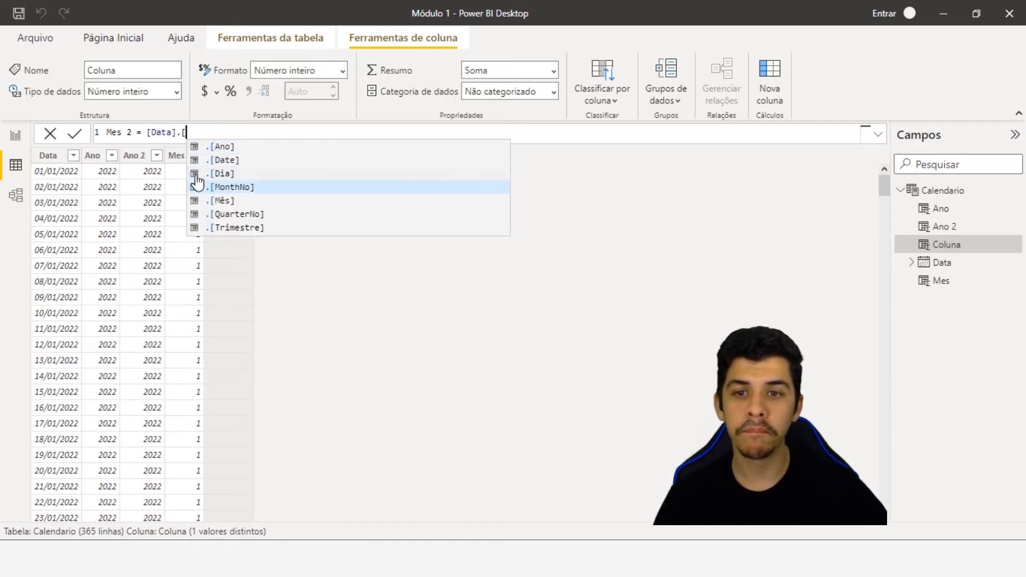
click(234, 199)
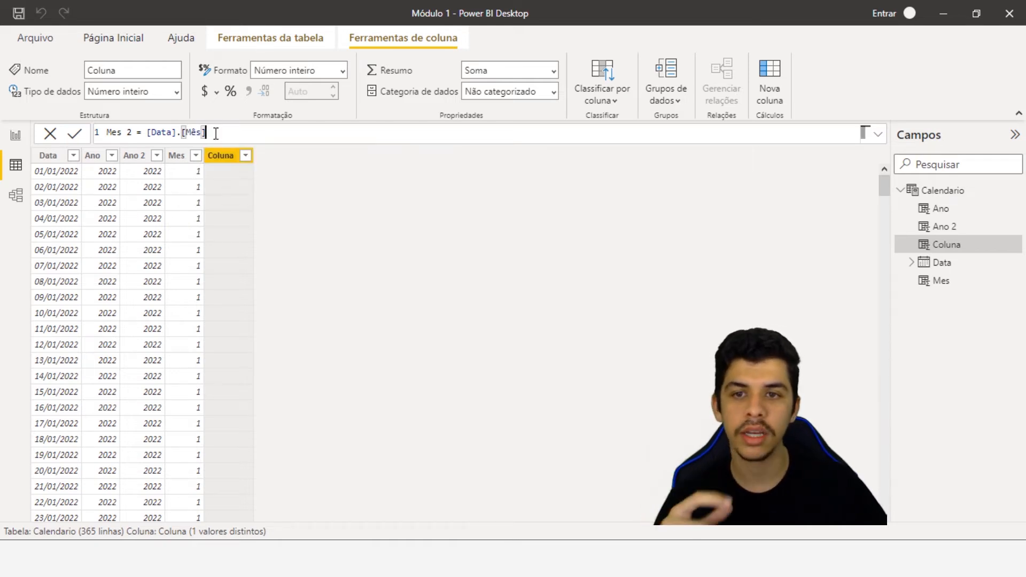
Step: Replace Mês with MonthNo in the Mes 2 formula, commit it and compare the Mes and Mes 2 values down the table
drag(216, 133, 180, 134)
key(BackSpace)
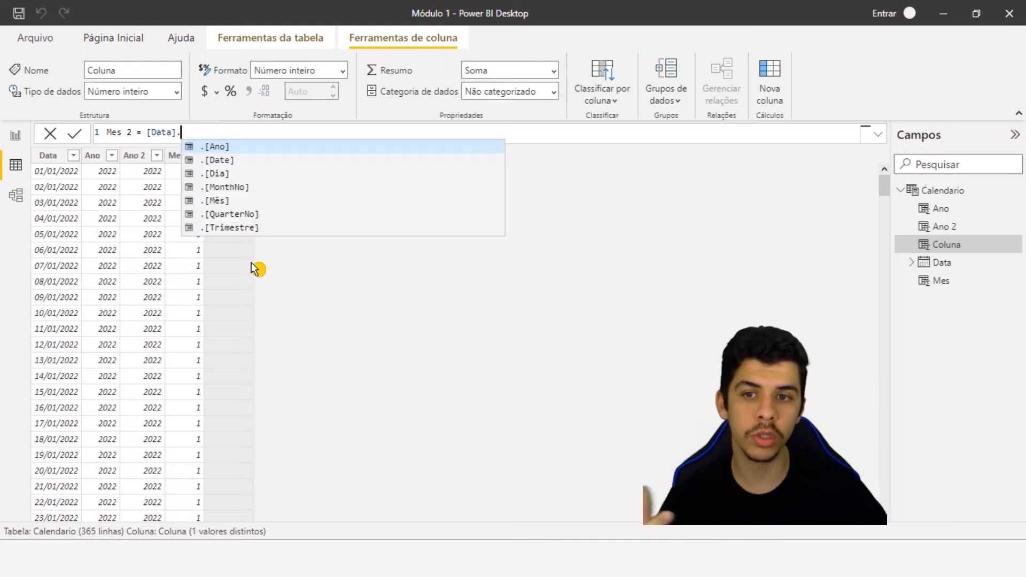
click(249, 187)
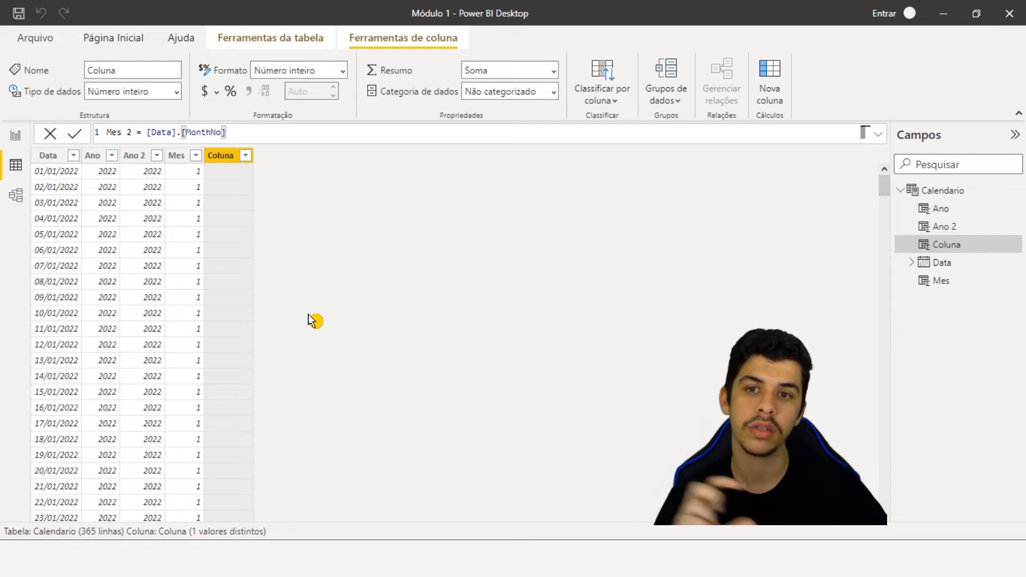
key(Return)
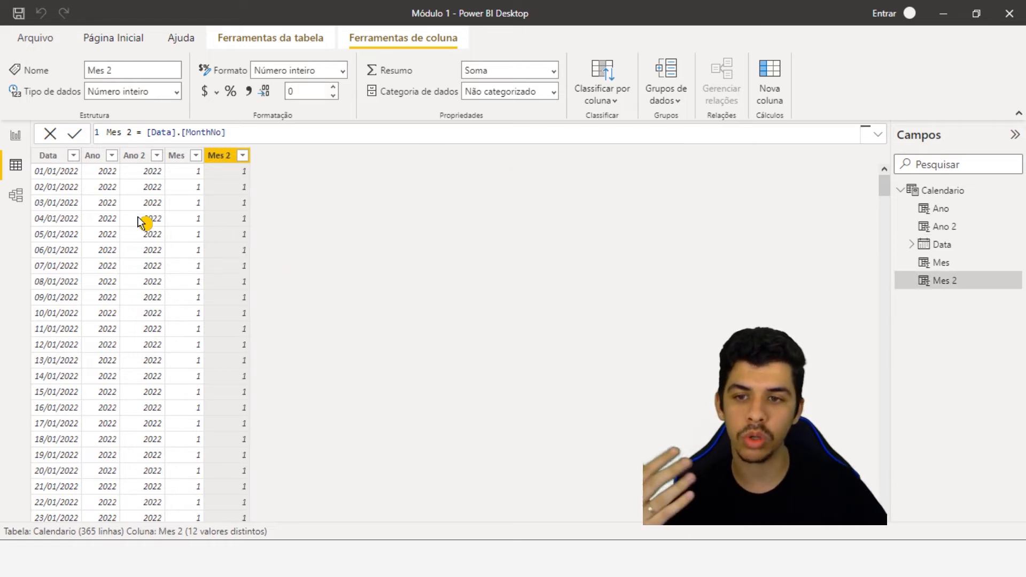
scroll(216, 244, down, 1)
scroll(216, 244, down, 7)
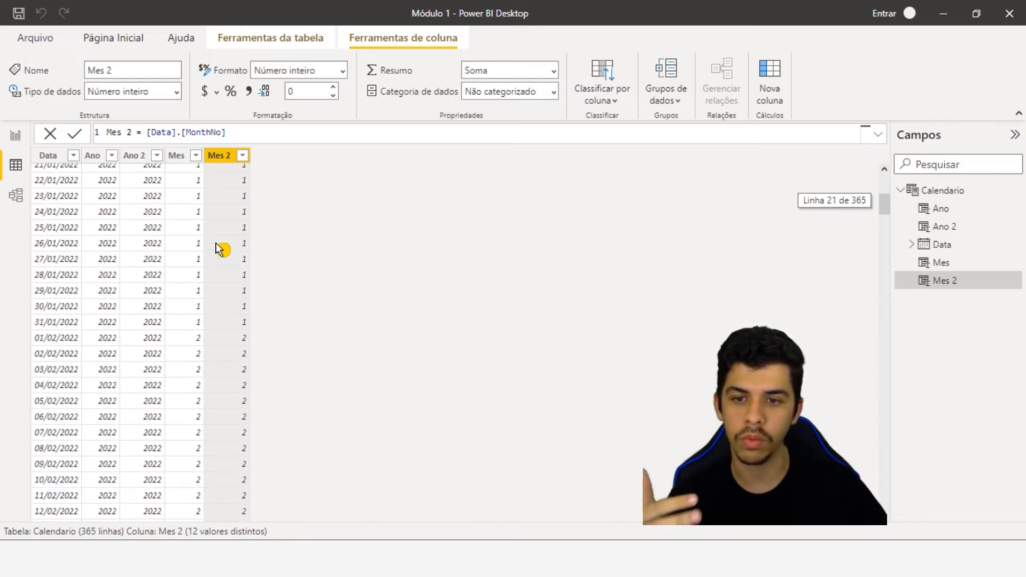
scroll(193, 295, down, 14)
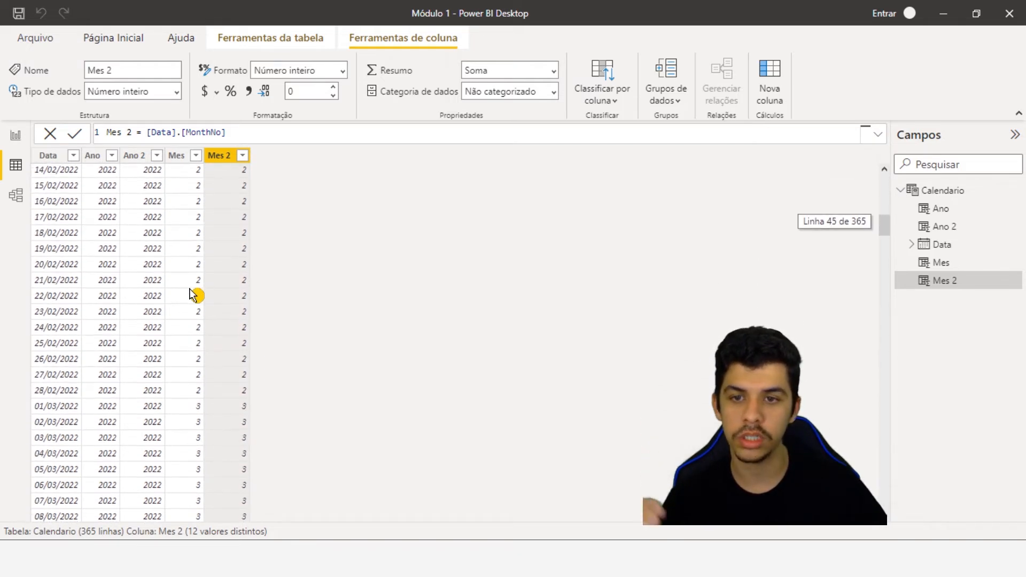
scroll(208, 278, up, 20)
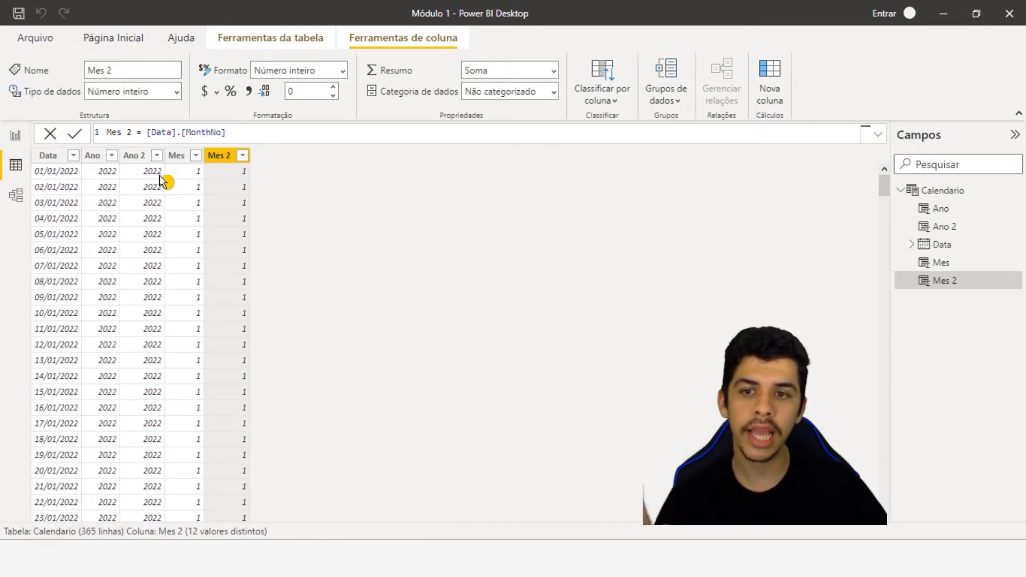
Step: Add a calculated column to the Calendario table with the formula Dia = DAY([Data])
right_click(219, 155)
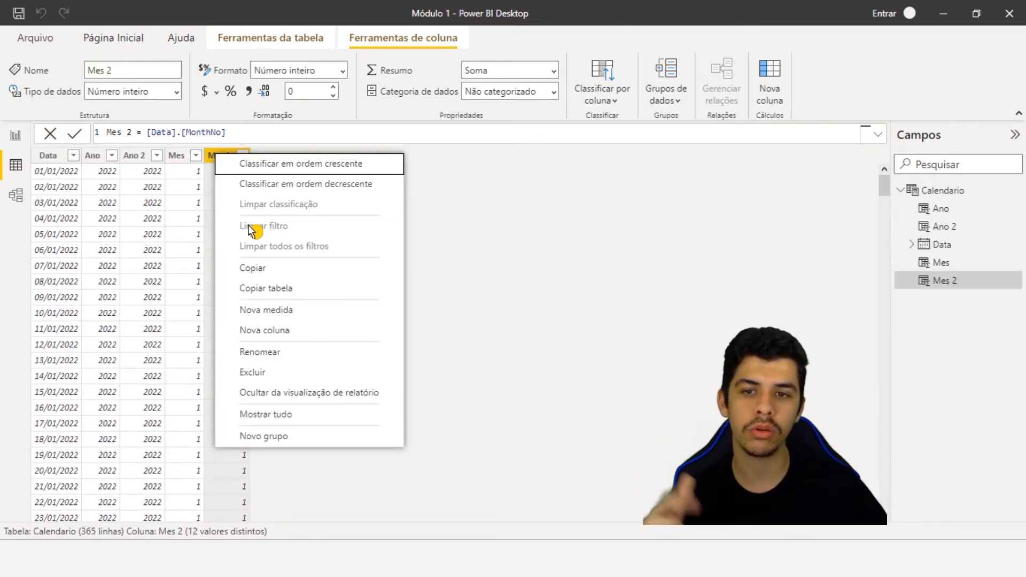
click(289, 335)
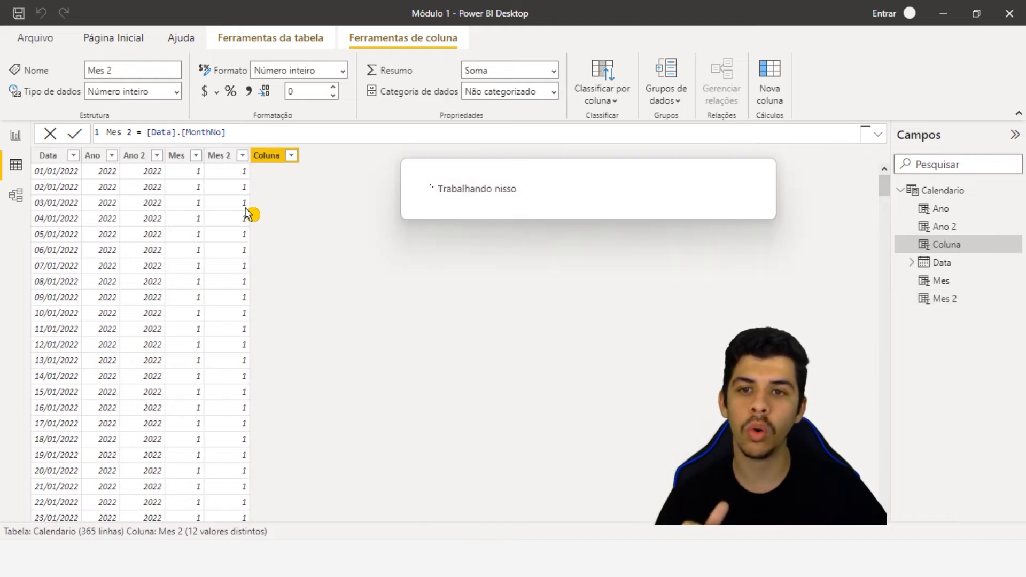
text(Dia )
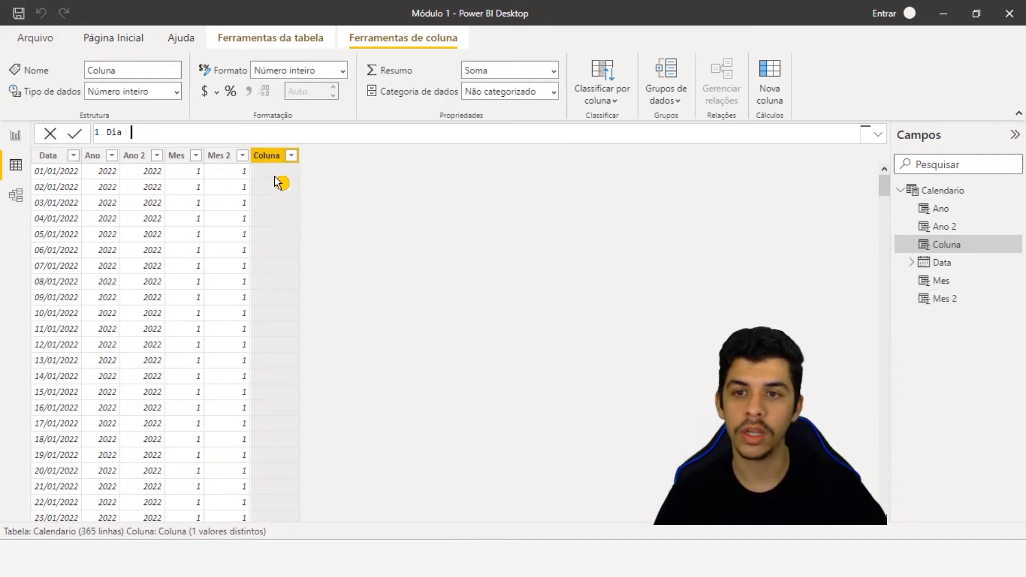
text(= day)
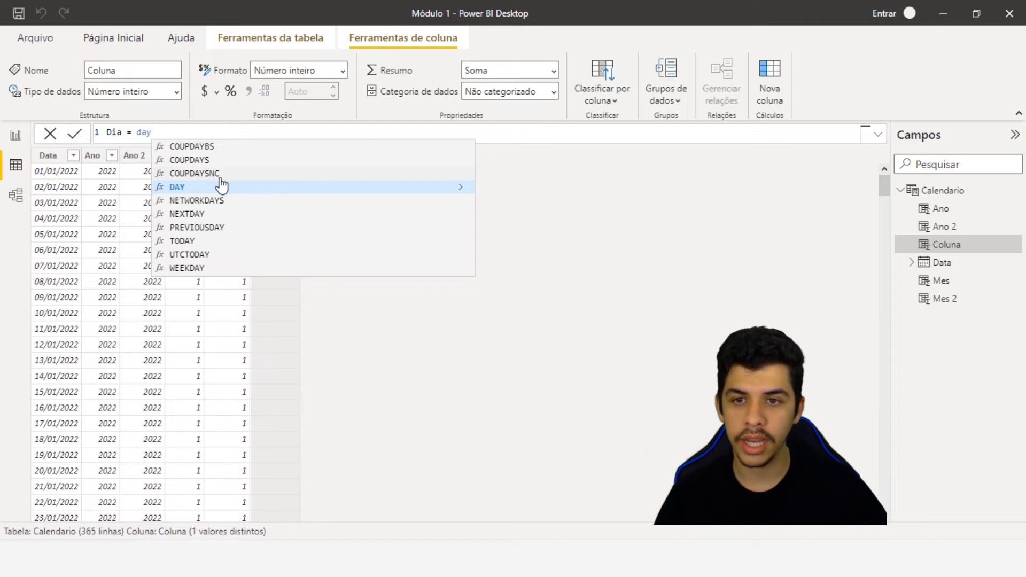
click(192, 193)
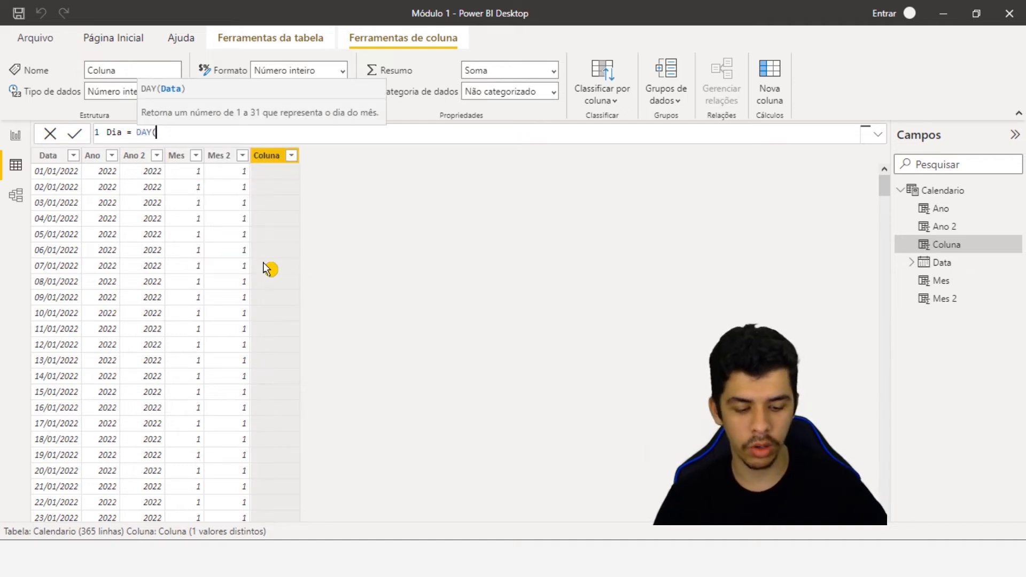
text([dat)
key(Tab)
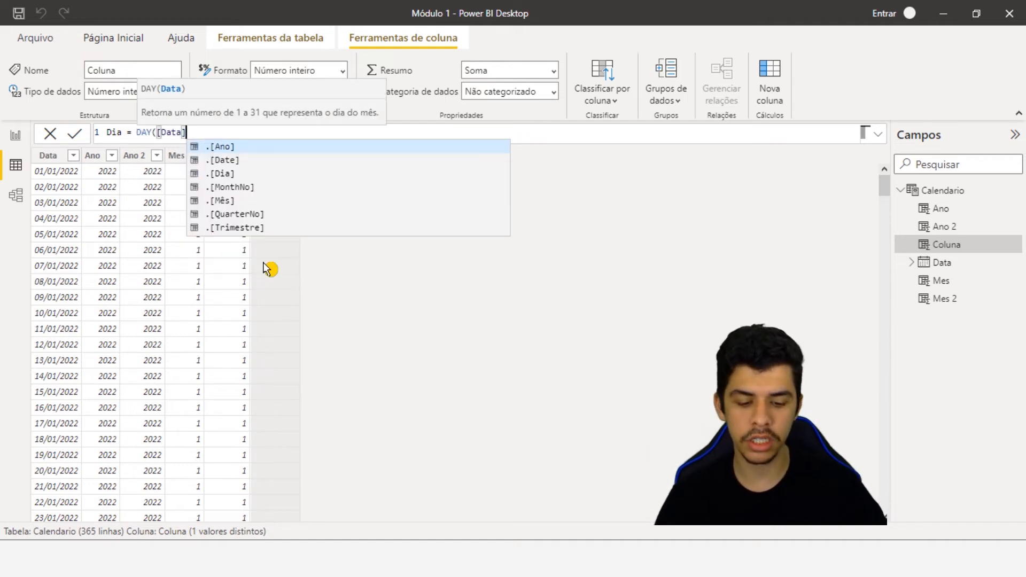
text())
key(Return)
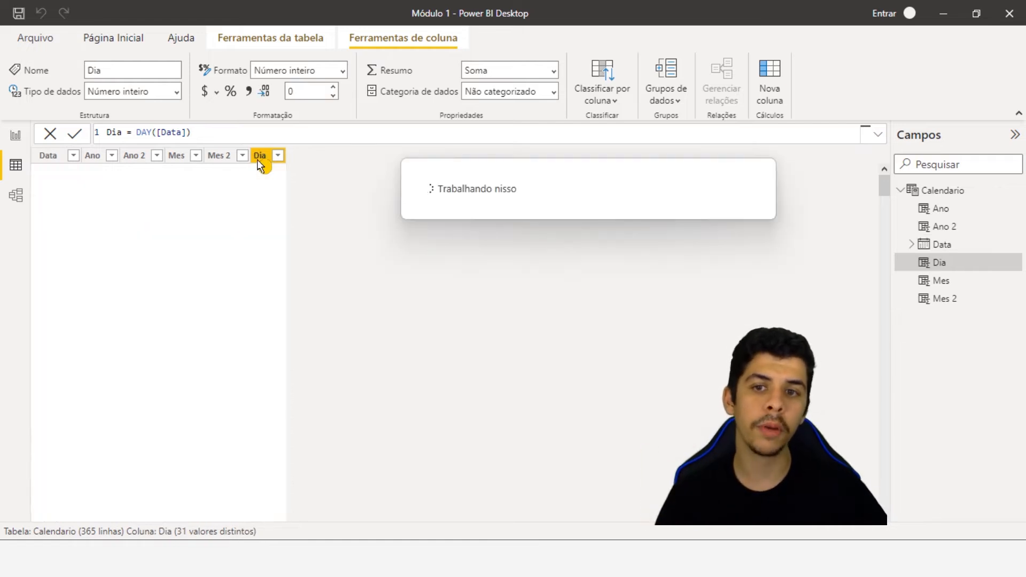
Step: Add a calculated column named Dia 2 to the Calendario table and begin its formula with a reference to [Data]
right_click(262, 158)
click(334, 343)
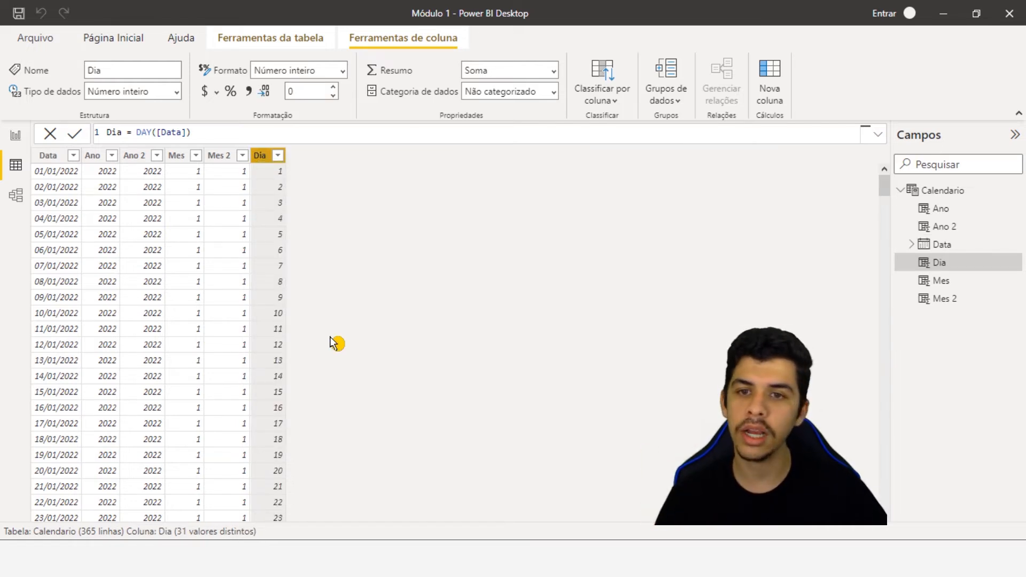
text(Di)
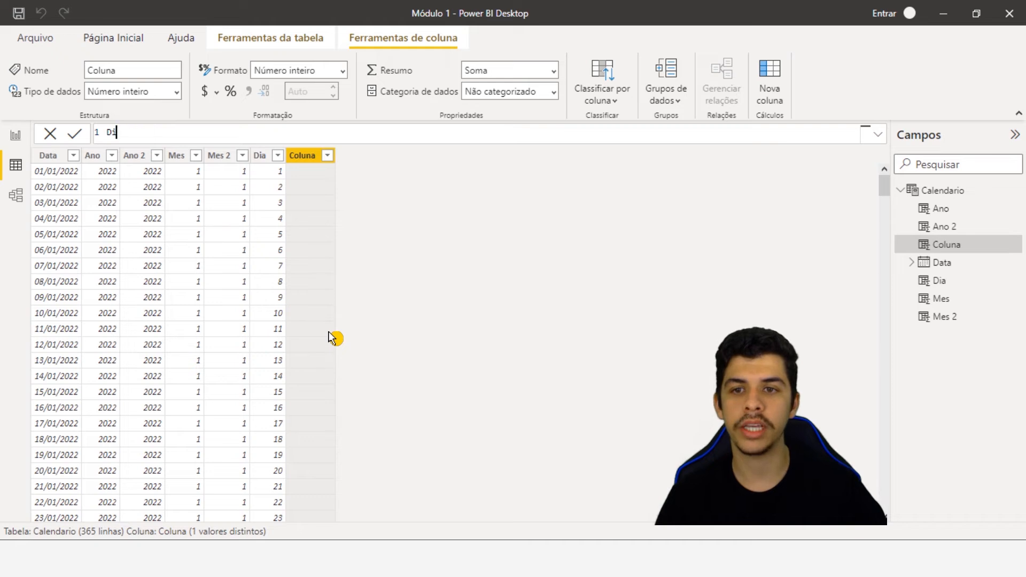
text(a 2 = )
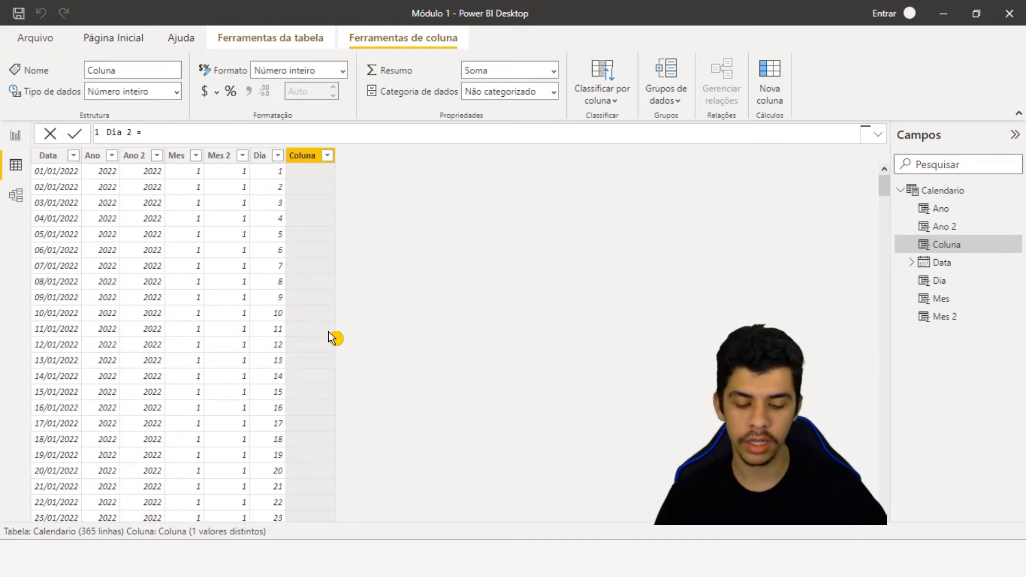
text([Data])
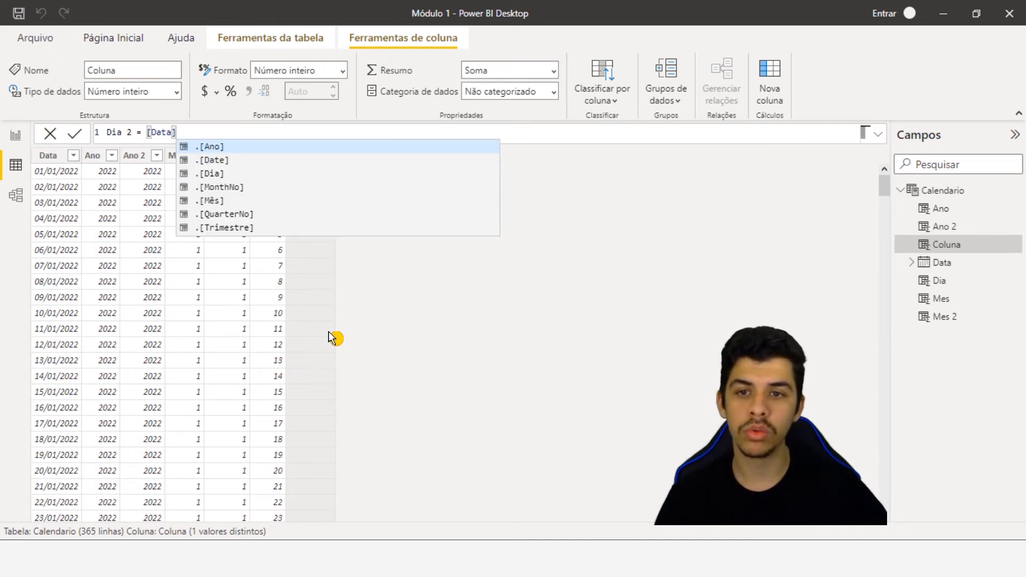
Step: Use the Dia date part of [Data] in the Dia 2 formula, commit it and compare the Dia and Dia 2 values down the table
key(Down)
key(Down)
key(Down)
key(Up)
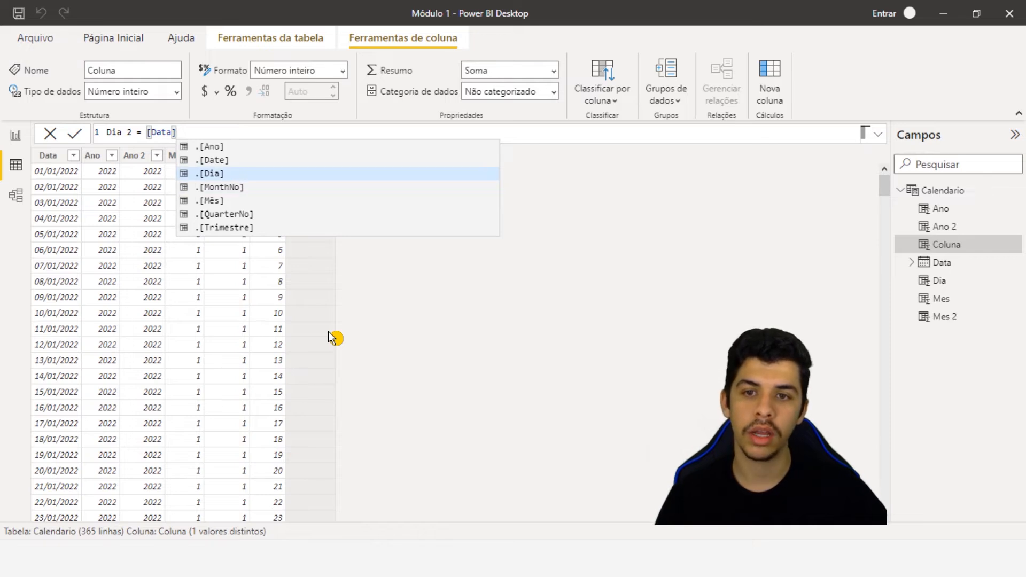
key(Tab)
key(Return)
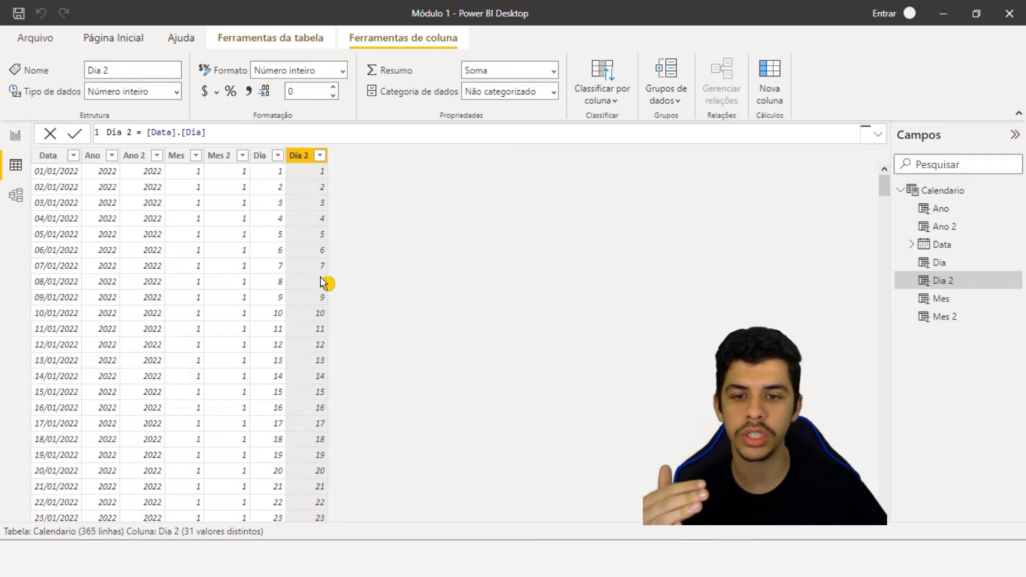
scroll(325, 283, down, 5)
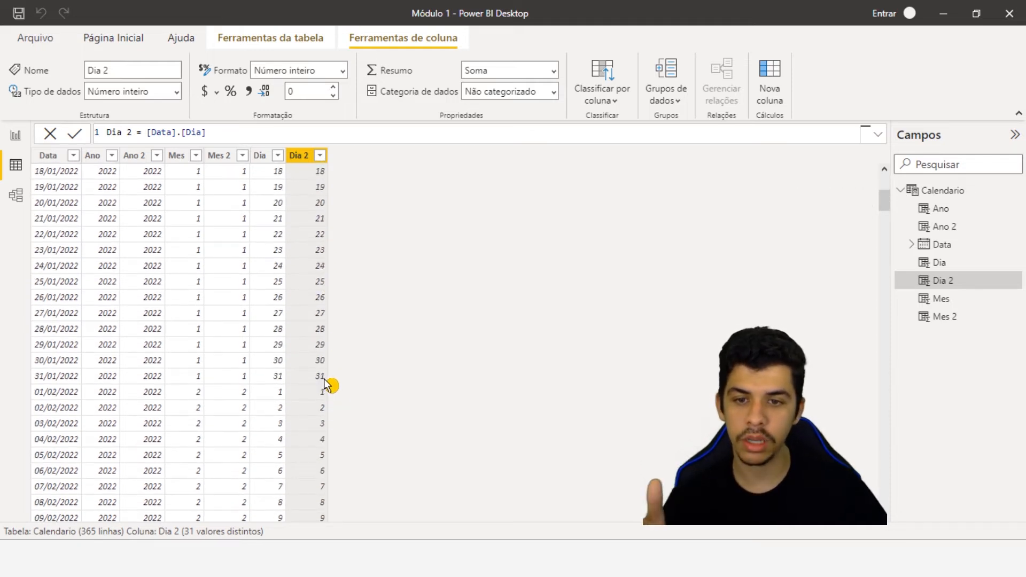
scroll(331, 383, down, 8)
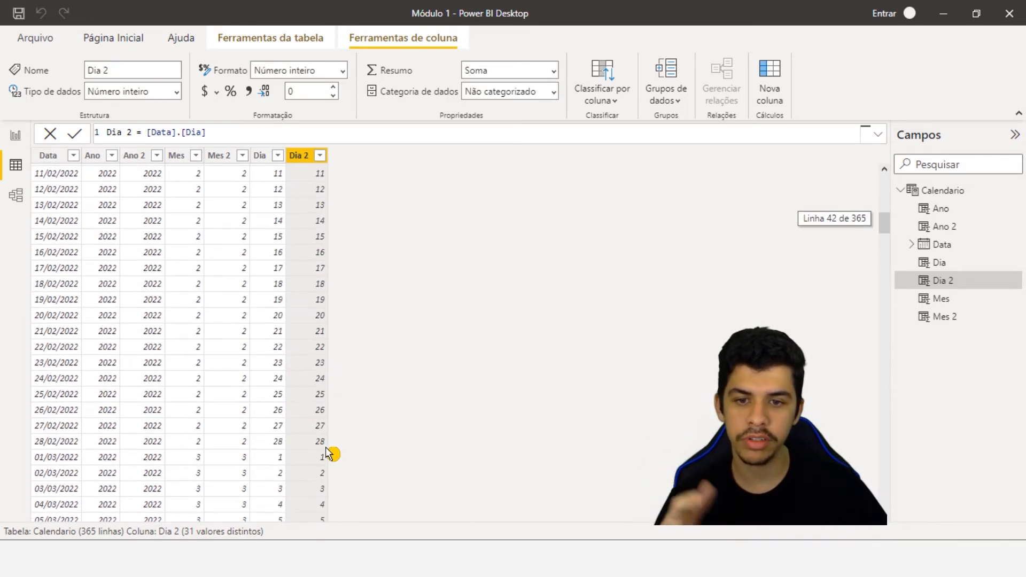
scroll(331, 453, down, 1)
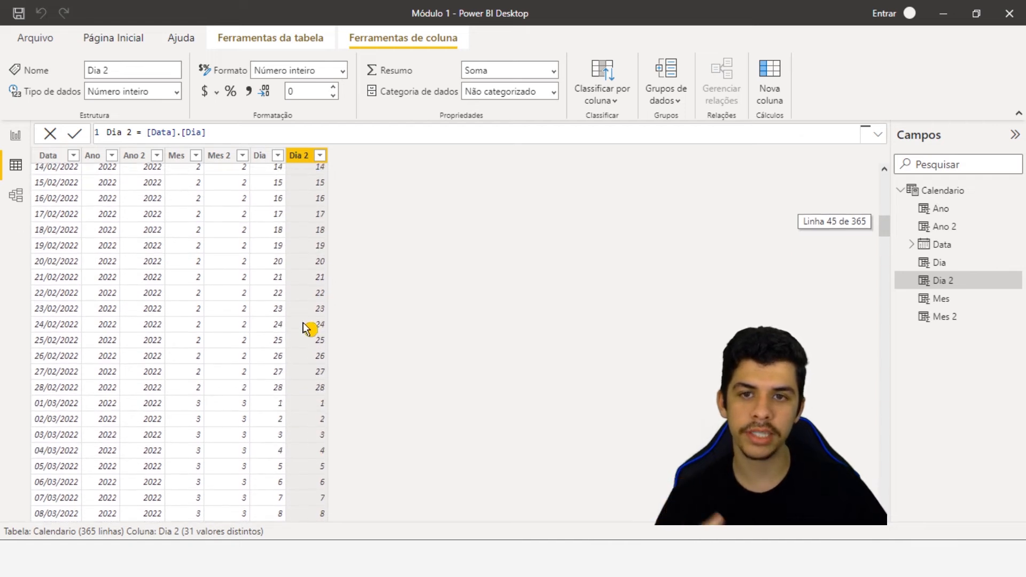
scroll(307, 328, up, 15)
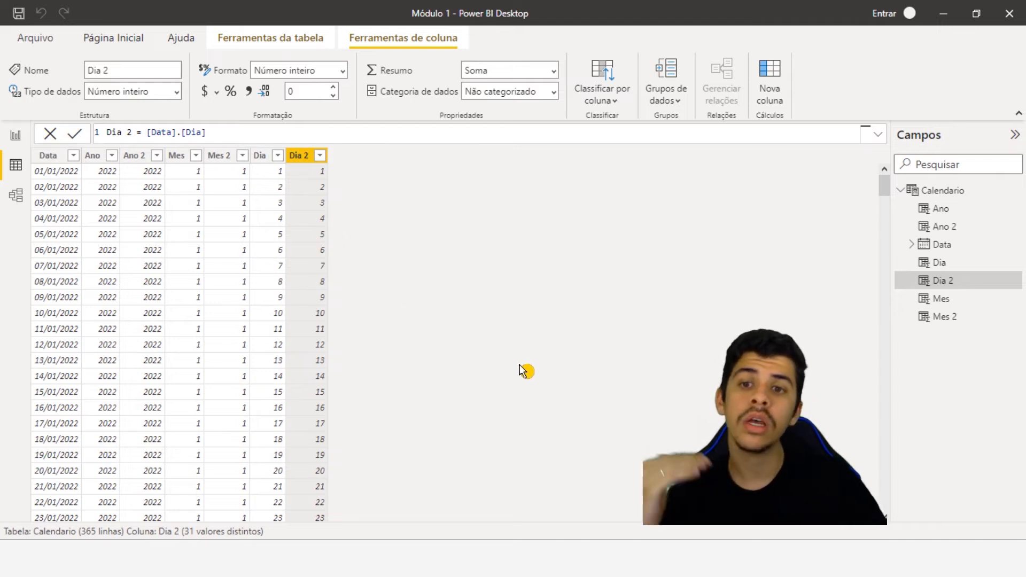
Step: Add another calculated column to the Calendario table and name it Dia da Semana
right_click(301, 160)
click(373, 340)
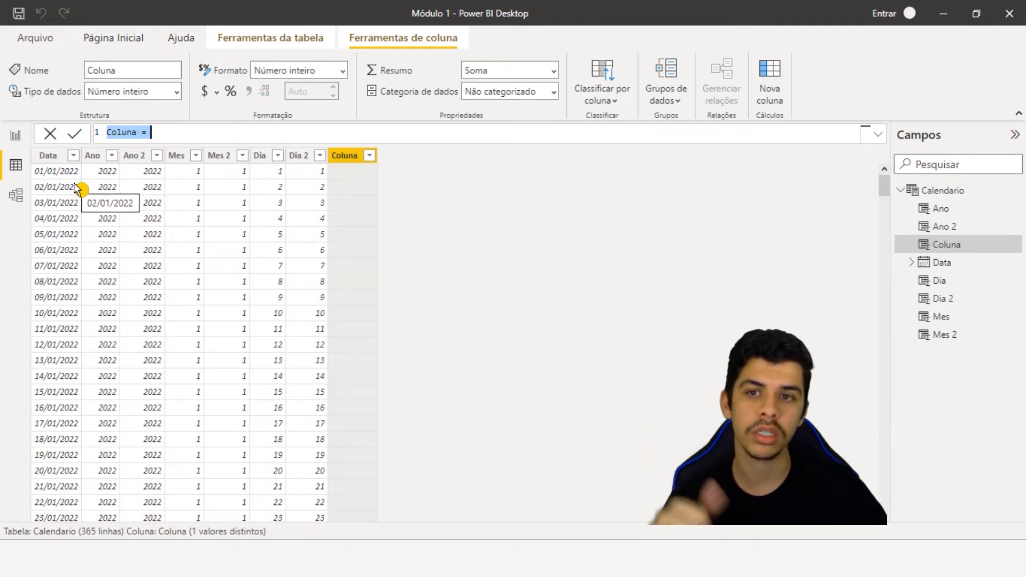
text(D)
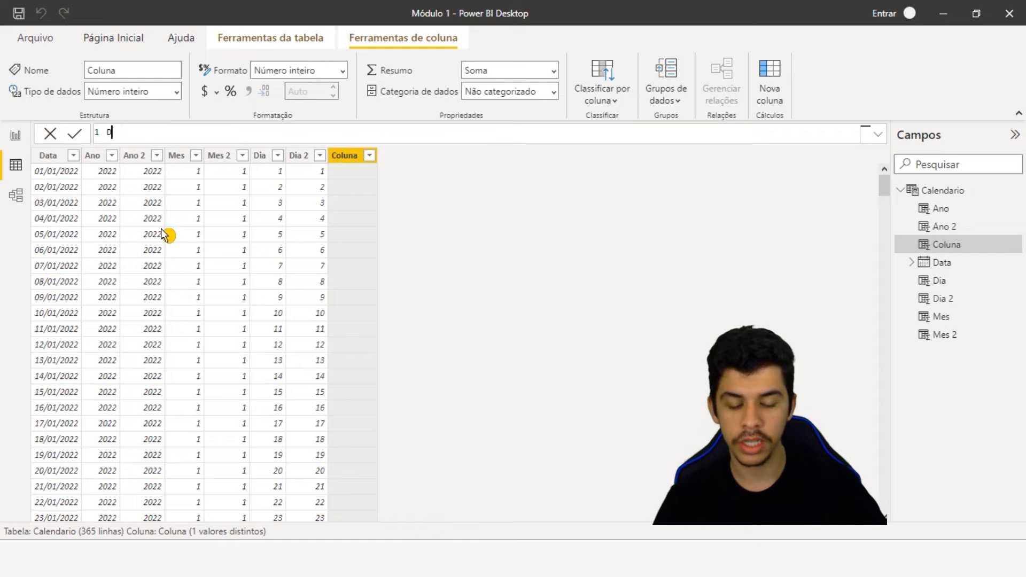
text(ia da Semana =)
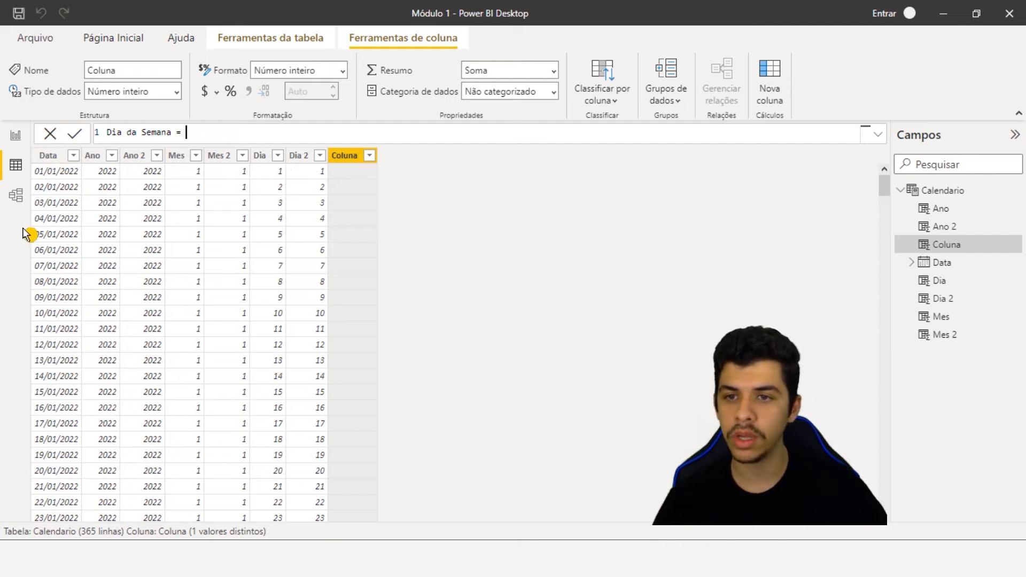
text( [Data])
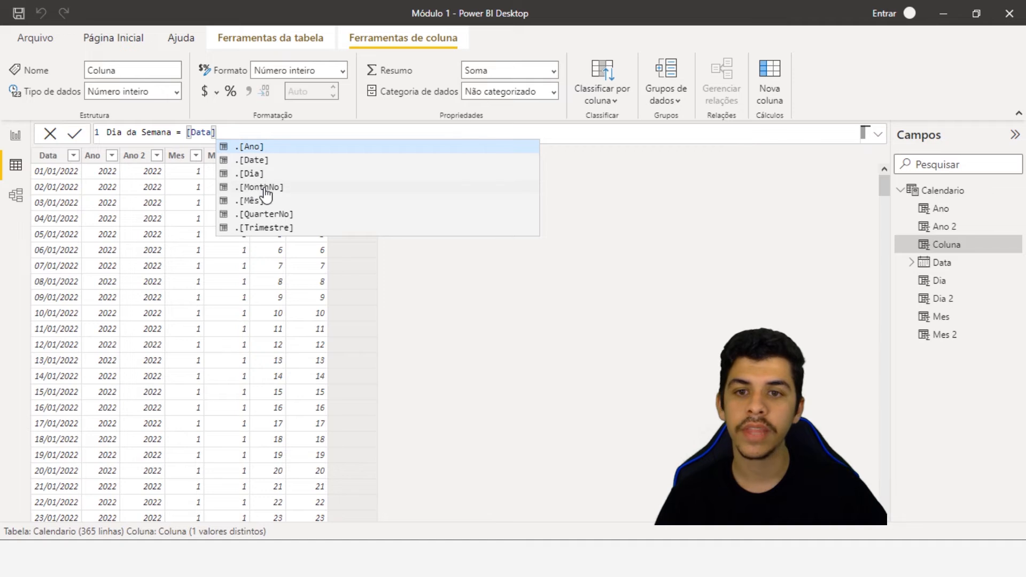
click(260, 173)
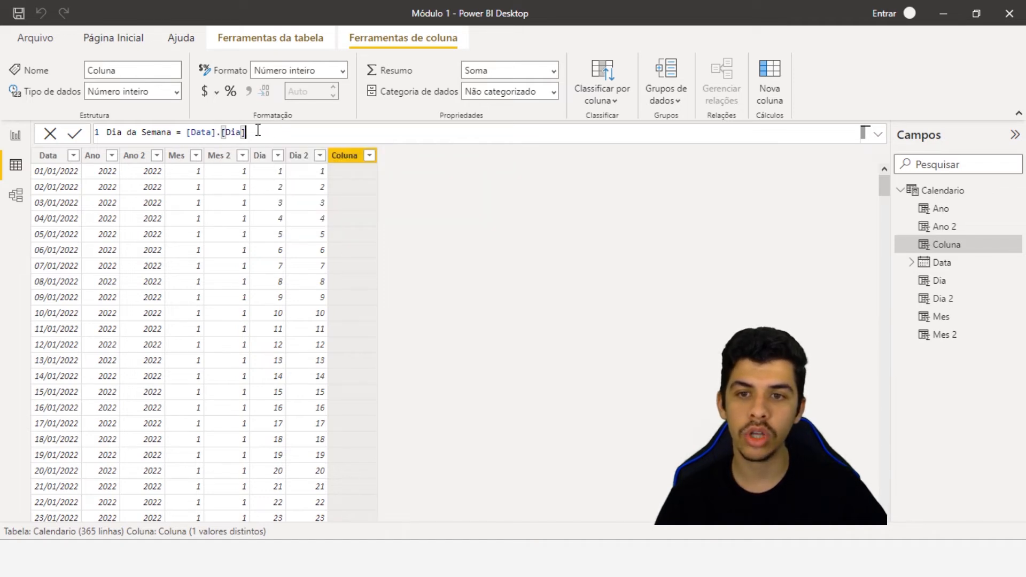
drag(247, 132, 217, 132)
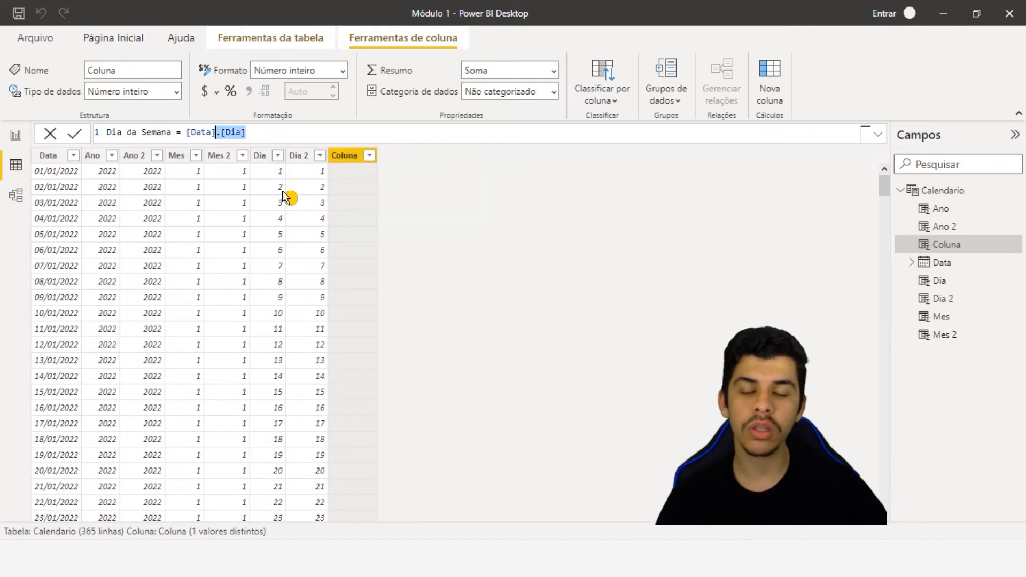
key(BackSpace)
key(BackSpace)
key(BackSpace)
key(BackSpace)
key(BackSpace)
key(BackSpace)
key(BackSpace)
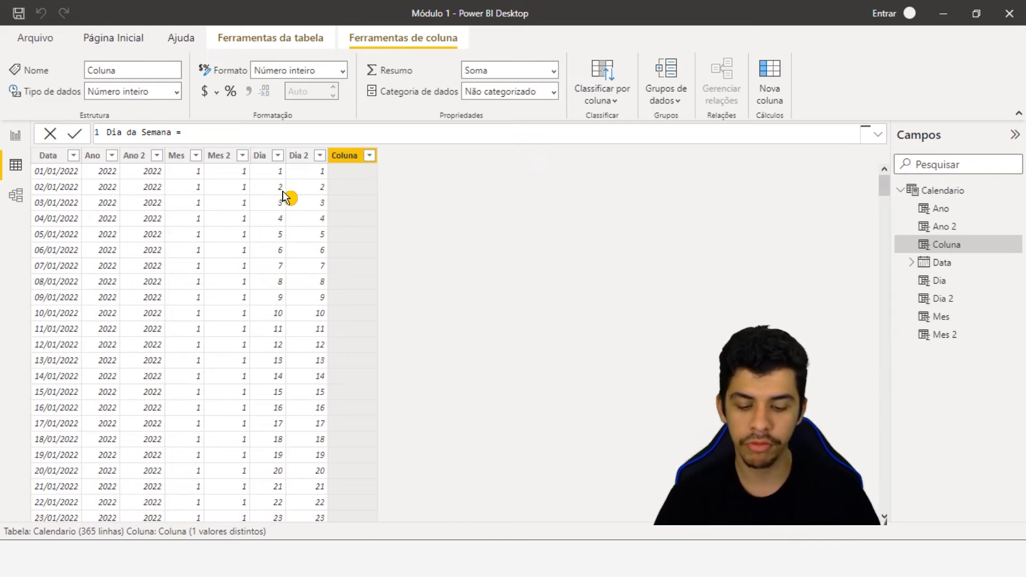
Step: Begin the Dia da Semana formula with the FORMAT function, using [Data] as the value to convert
text(forma)
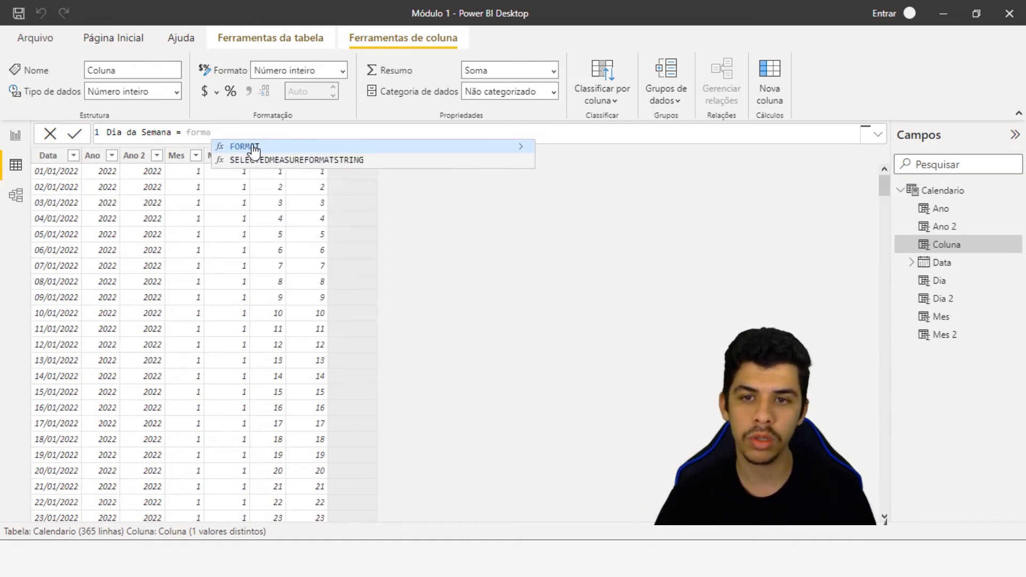
key(Tab)
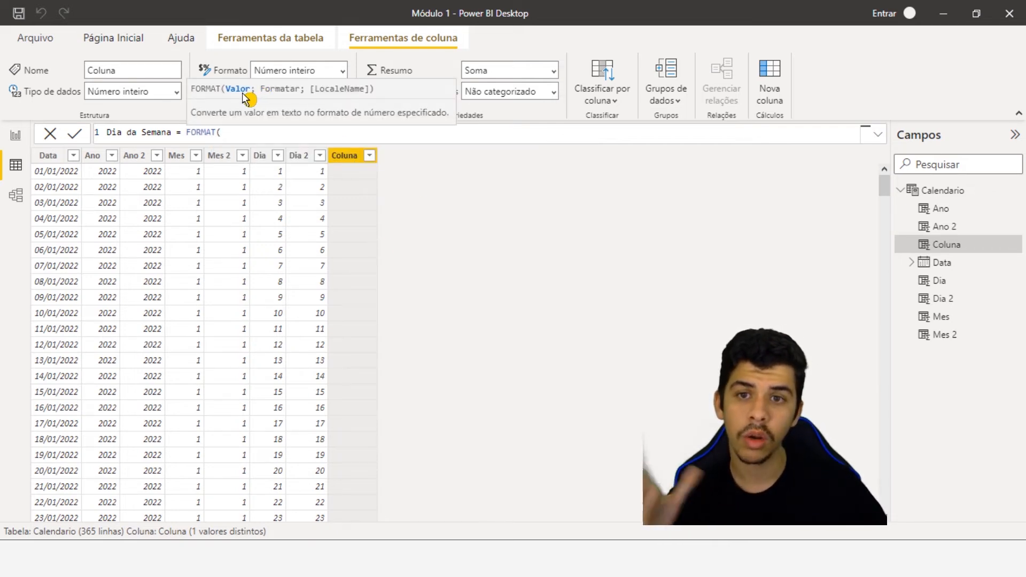
text([data)
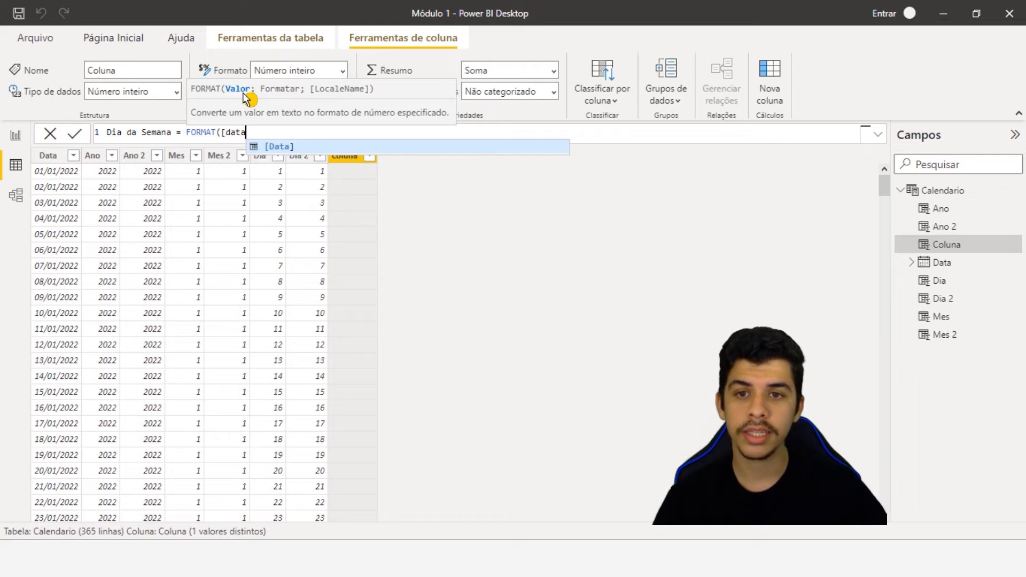
key(BackSpace)
key(BackSpace)
key(BackSpace)
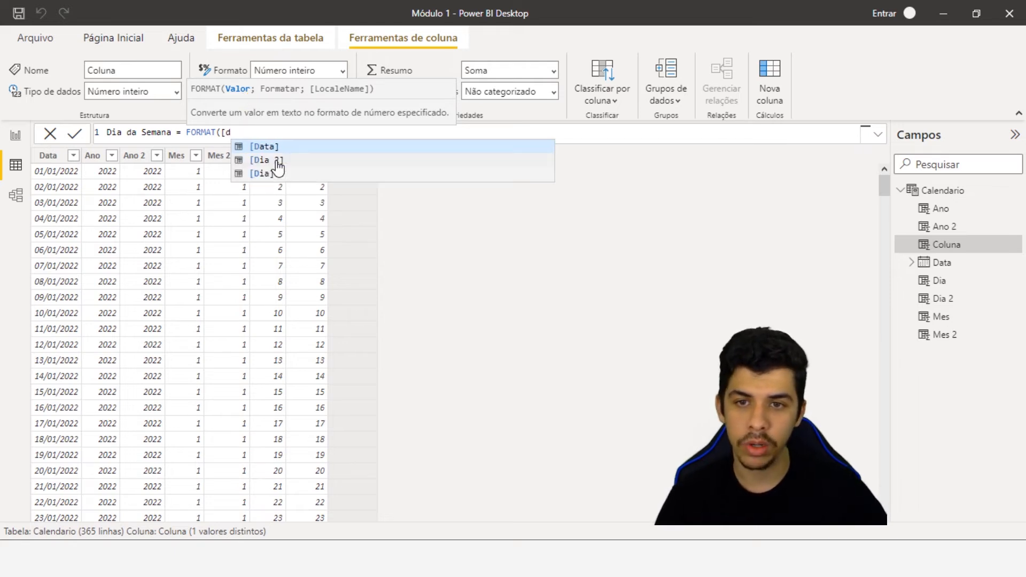
key(BackSpace)
key(Escape)
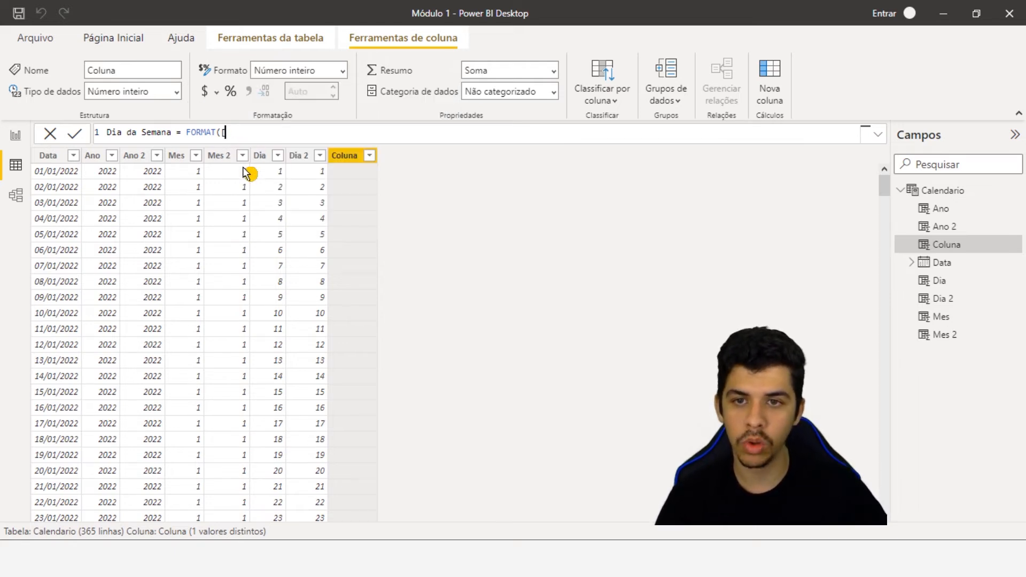
text(da)
key(Tab)
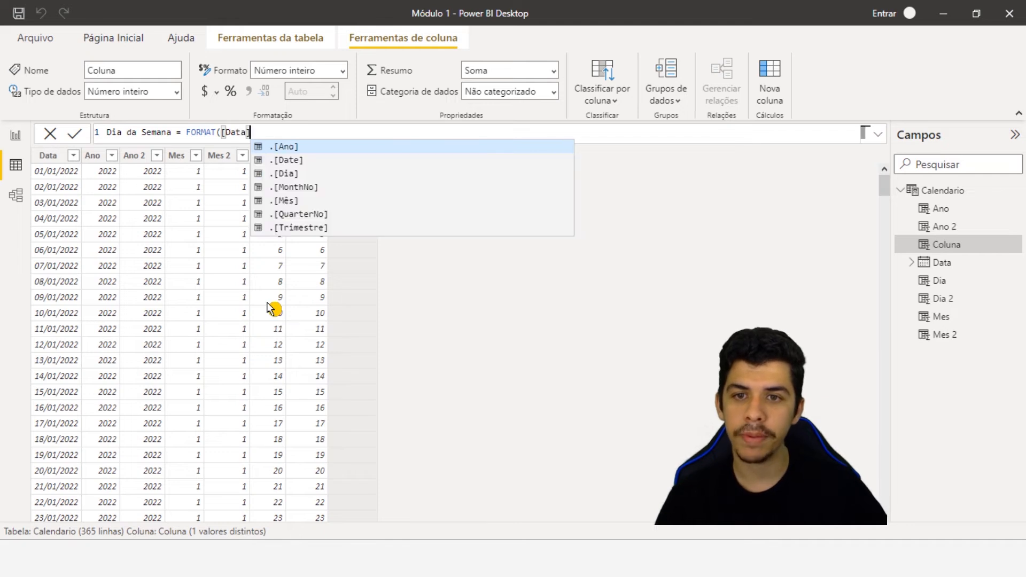
text(;)
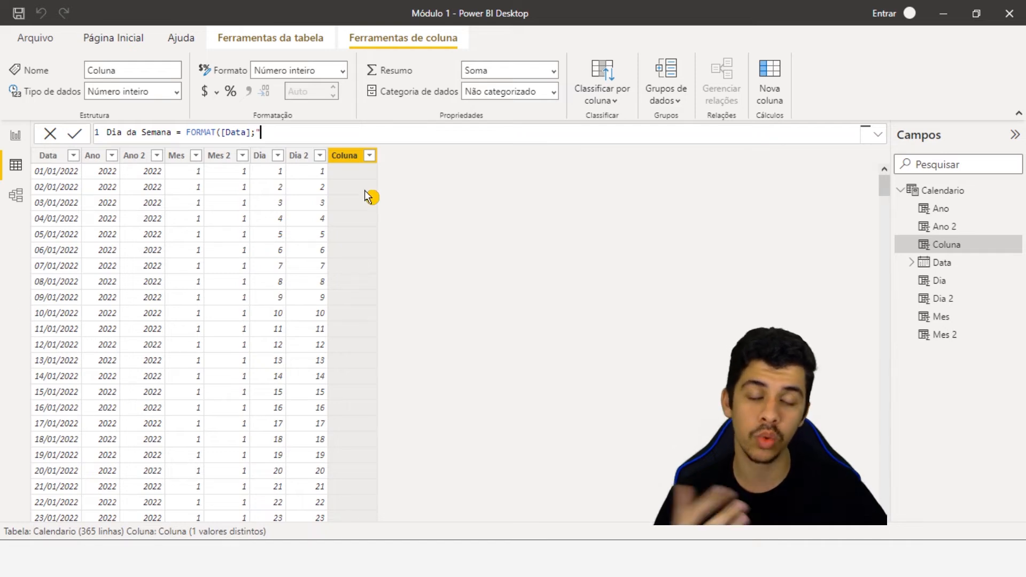
Step: Set the format argument to "dddd" and commit the formula Dia da Semana = FORMAT([Data];"dddd")
text(dddd)
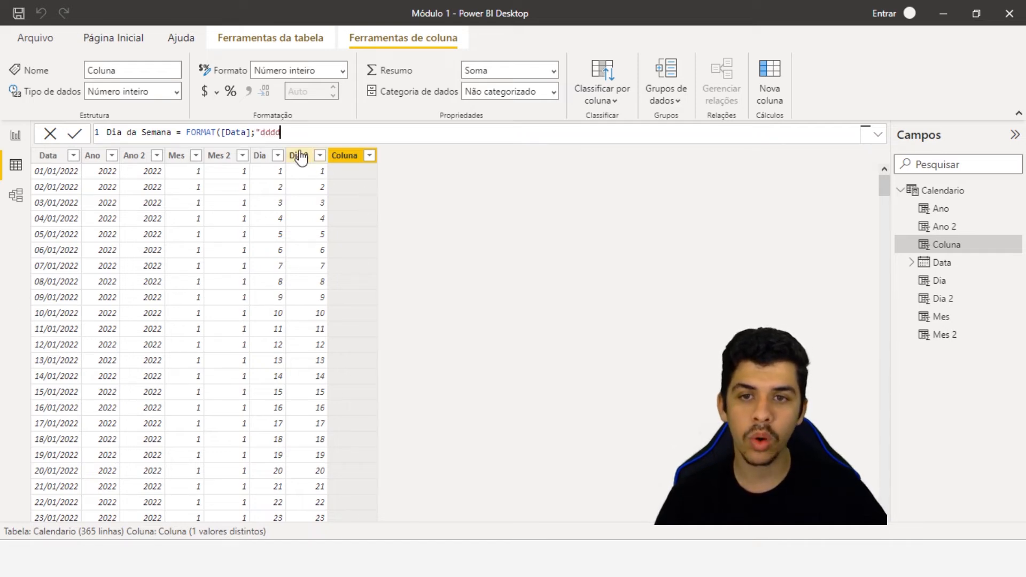
double_click(267, 132)
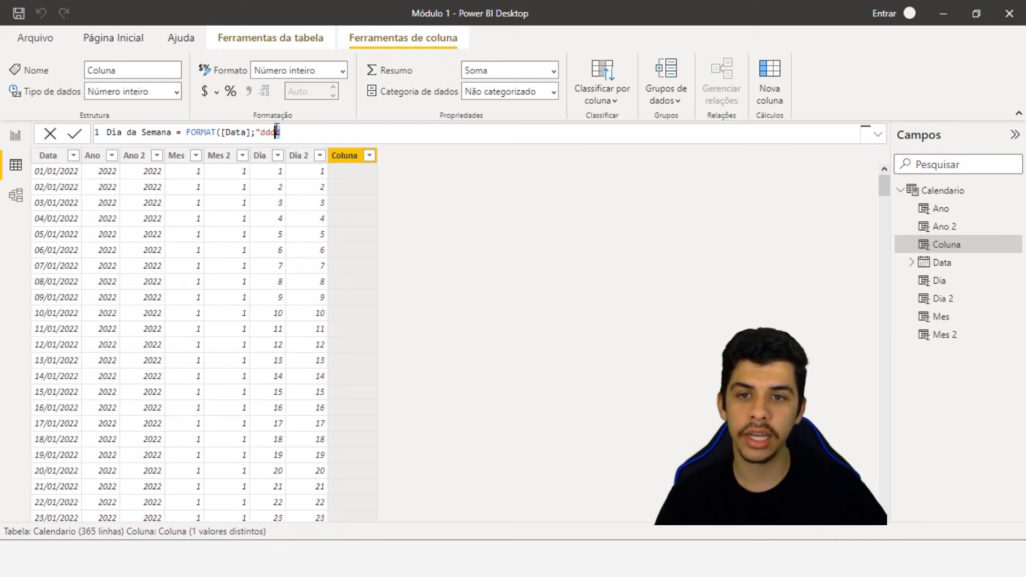
drag(281, 133, 276, 132)
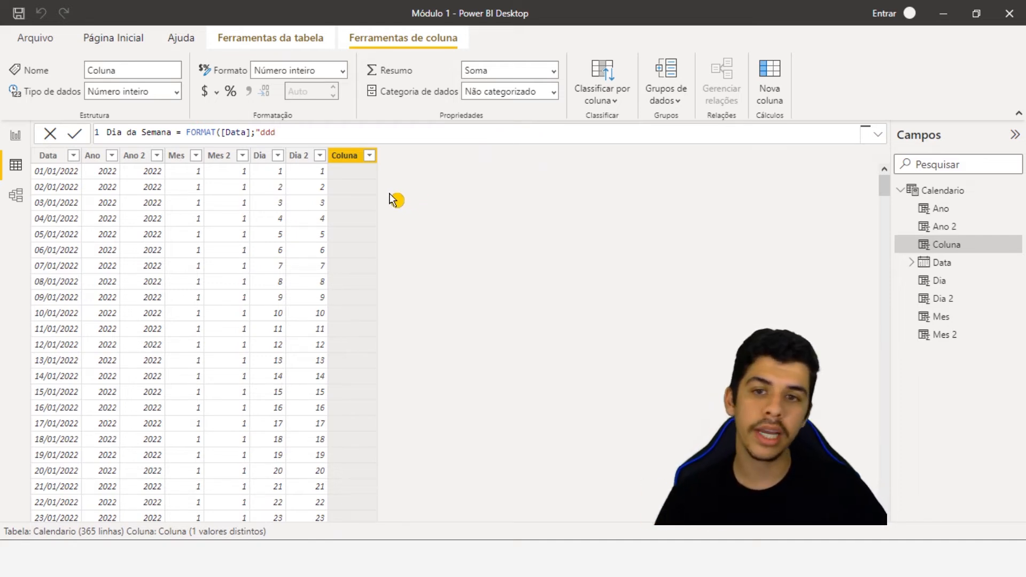
text(d)
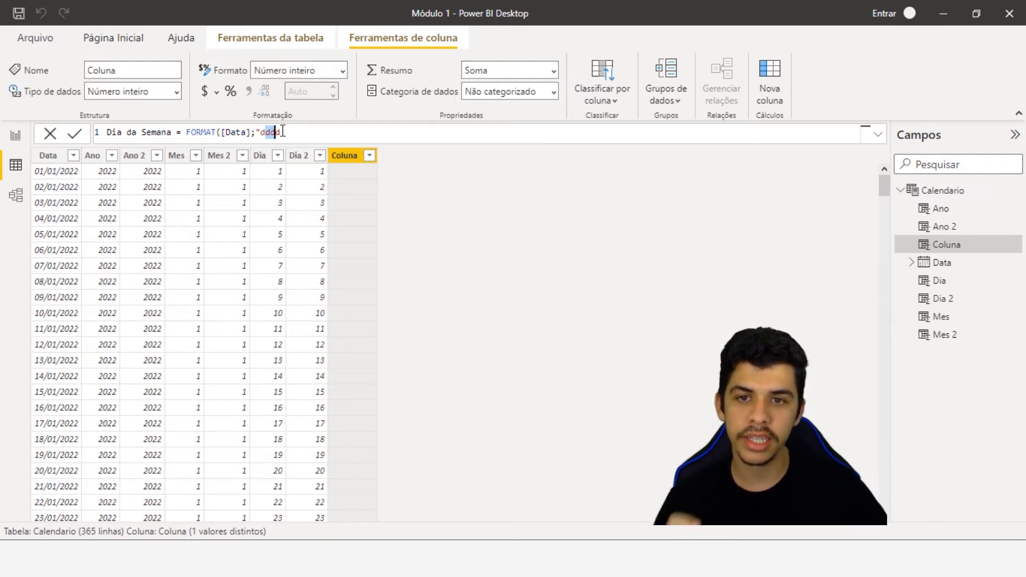
text("))
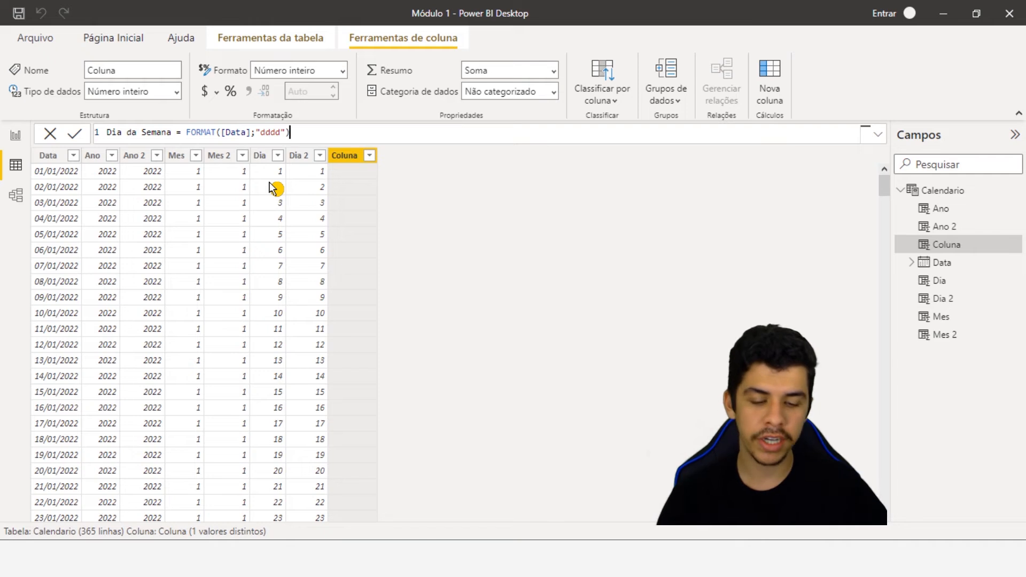
key(Return)
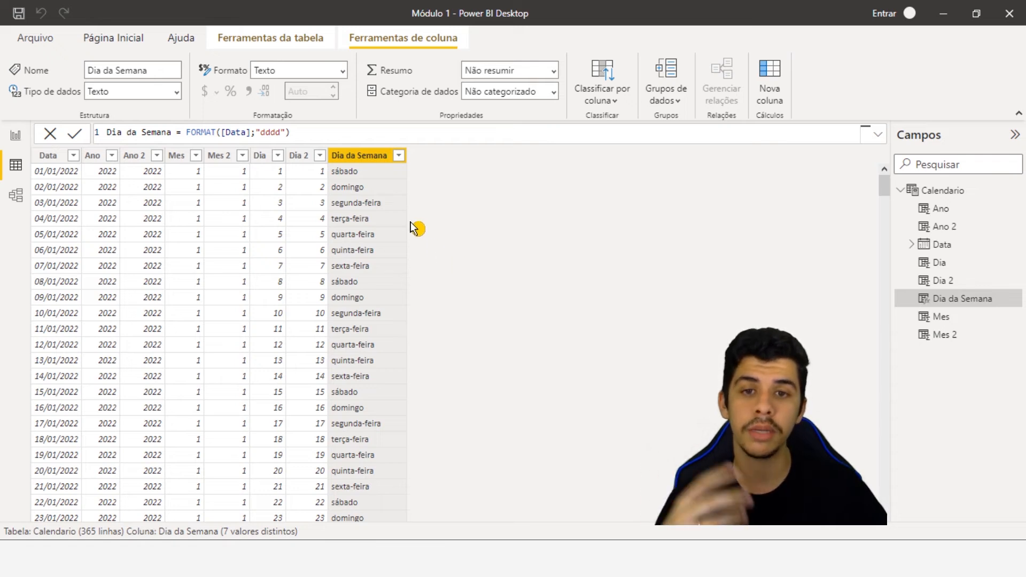
Step: Add another calculated column to the Calendario table and name it Competencia
click(366, 157)
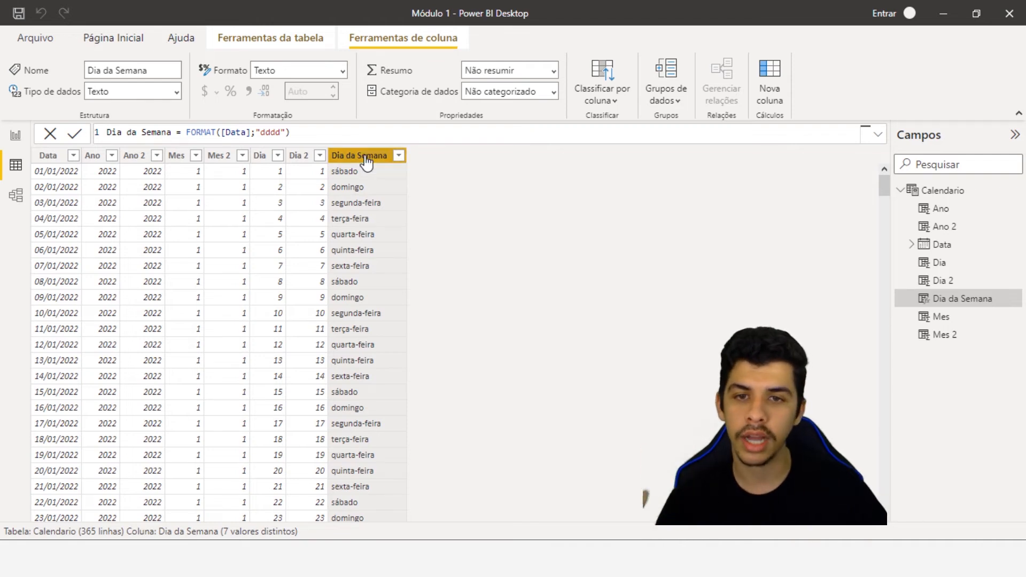
right_click(366, 160)
key(Escape)
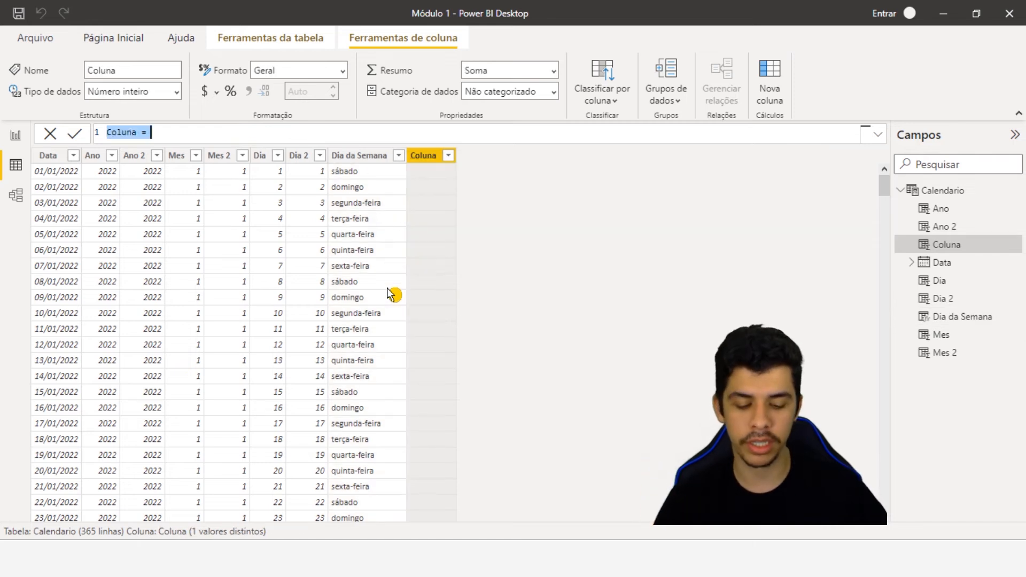
text(Competencia)
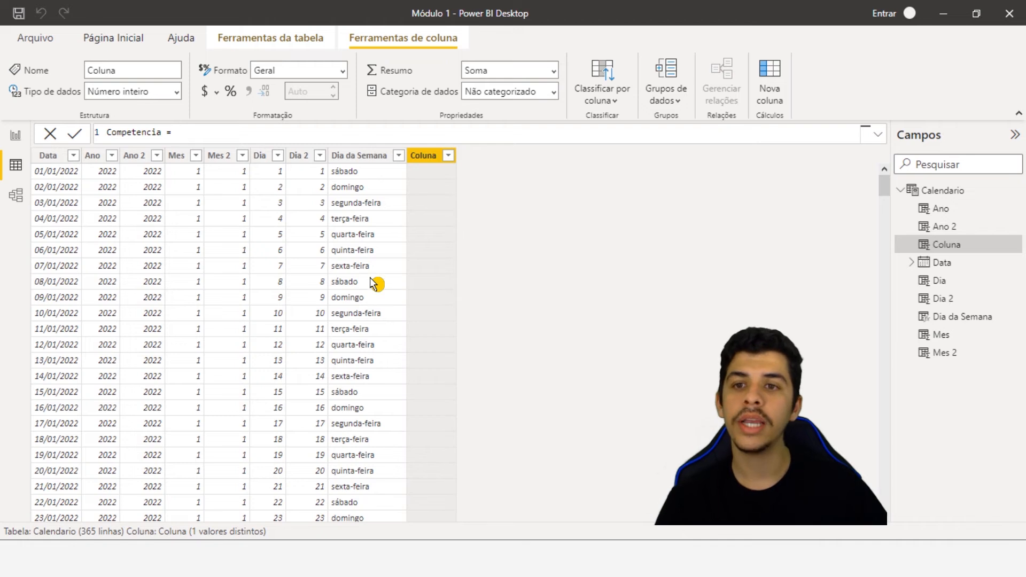
text( = )
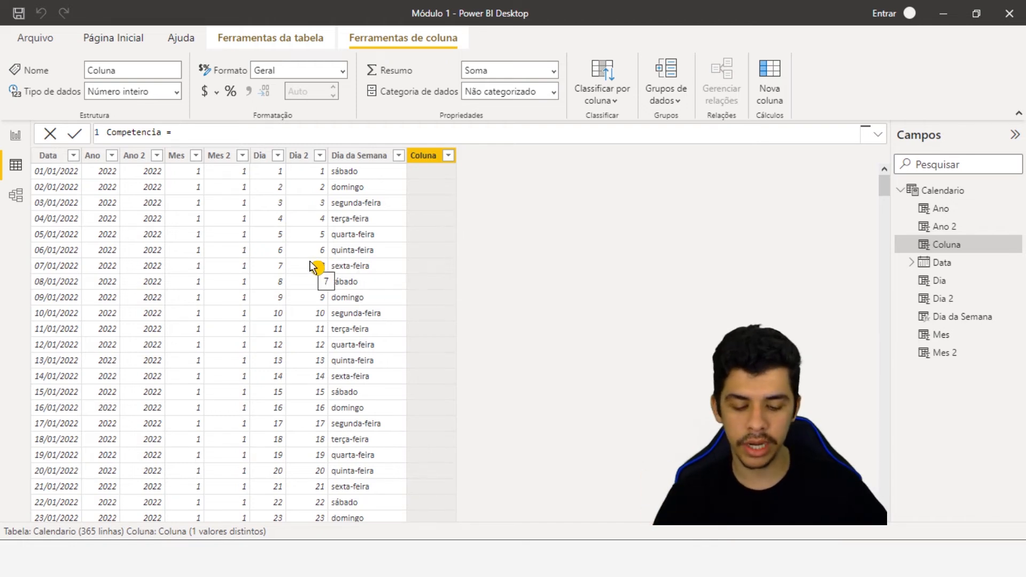
Step: Begin the Competencia formula with the FORMAT function, using 'Calendario'[Data] as the value to convert
text(format)
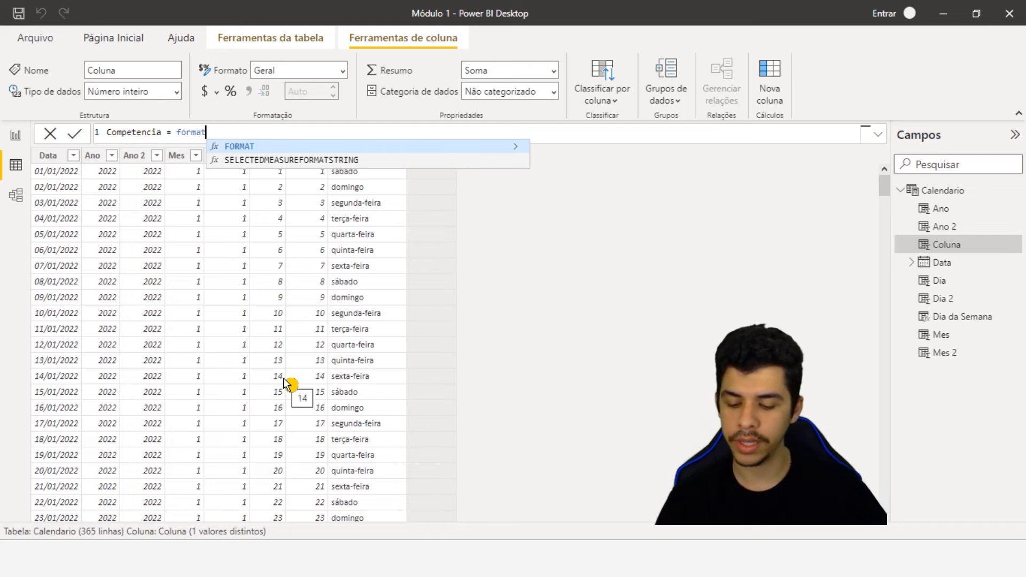
key(Tab)
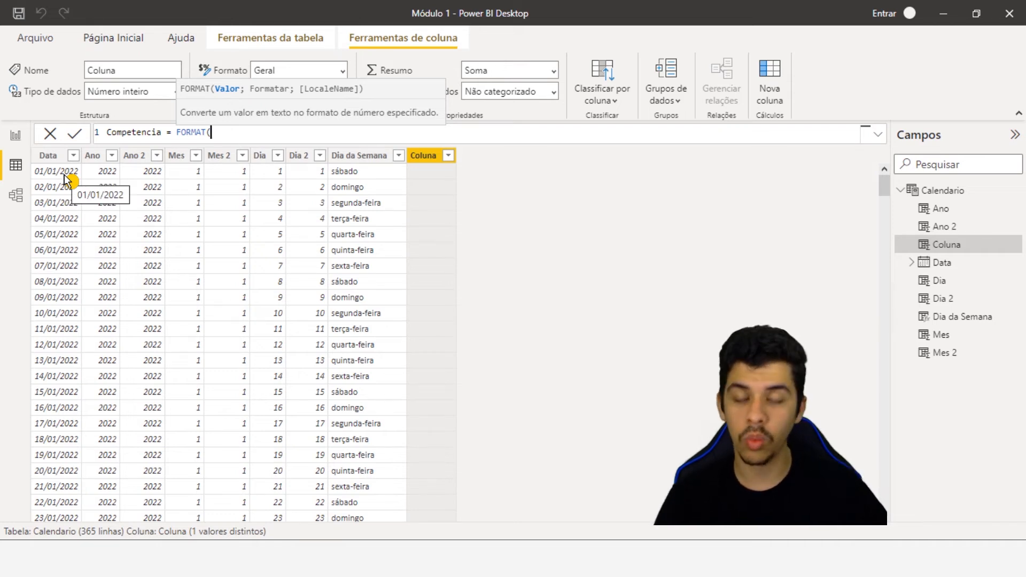
text(')
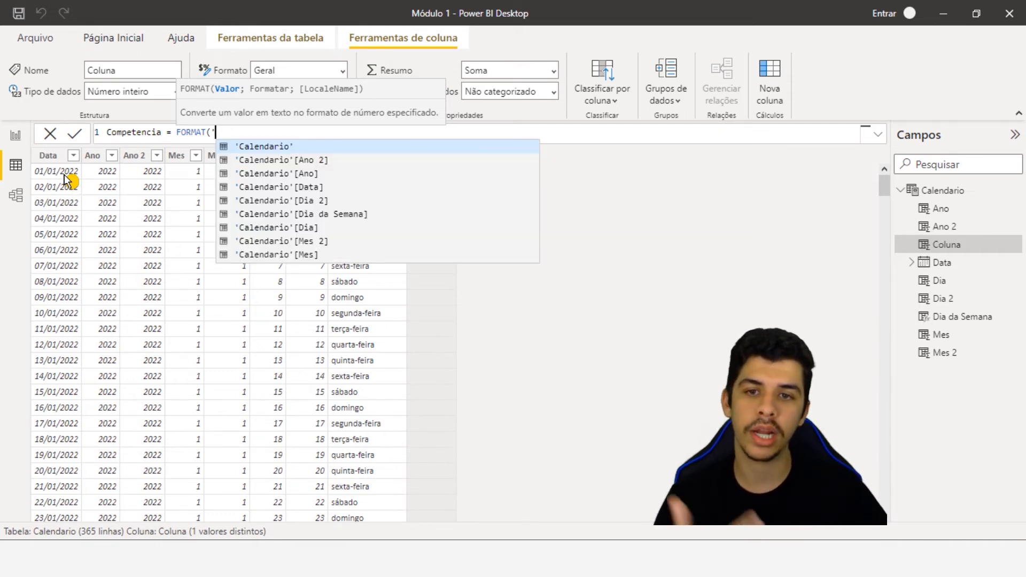
key(Down)
key(Down)
key(Down)
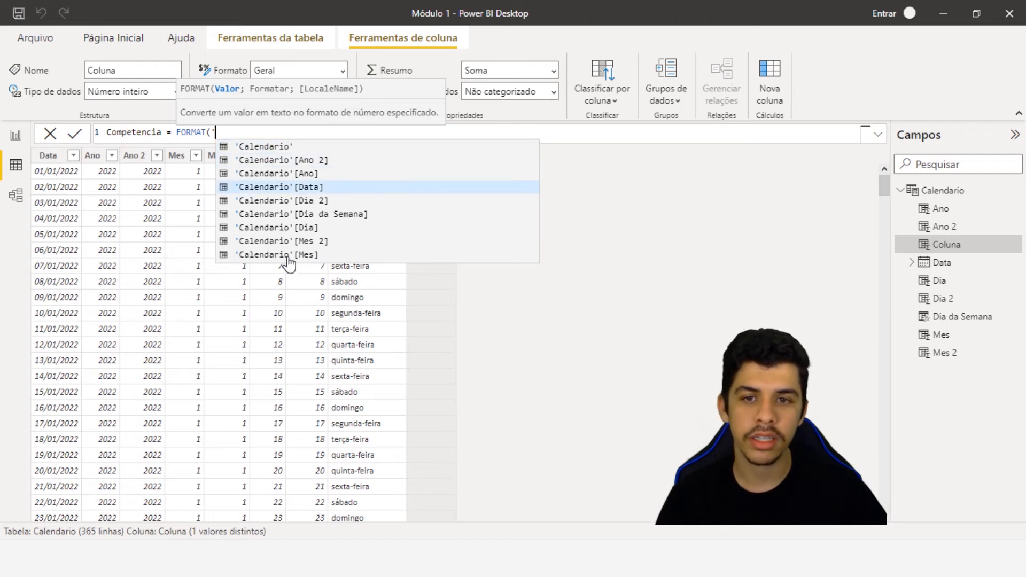
click(279, 187)
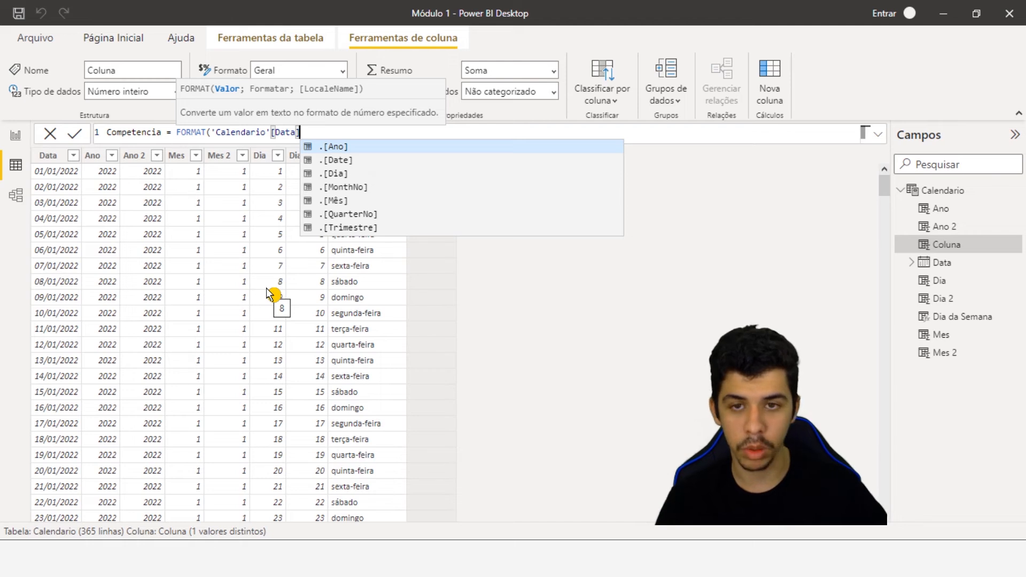
text(;)
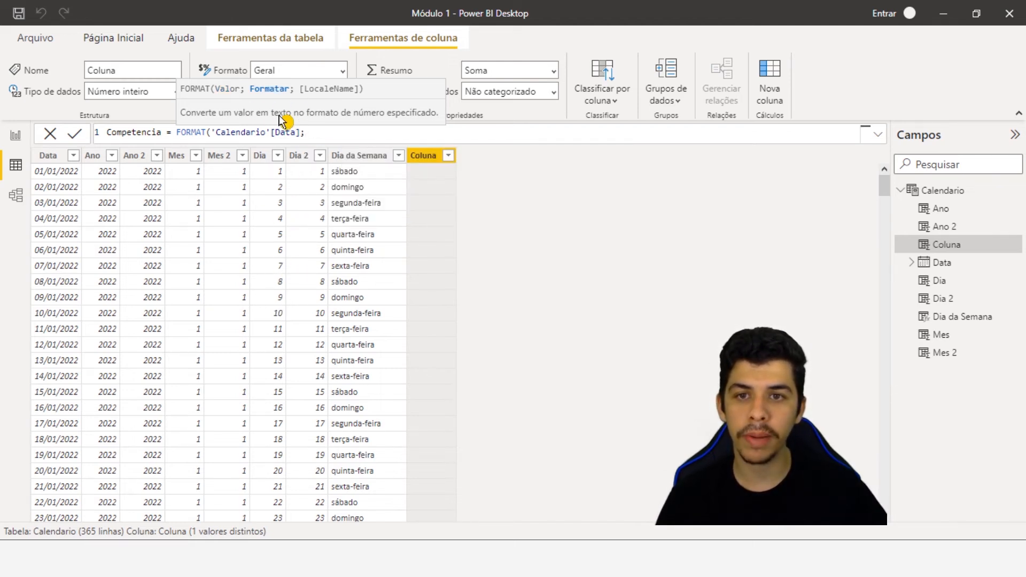
Step: Set the format argument to "YYYYMM" and commit the formula Competencia = FORMAT('Calendario'[Data];"YYYYMM")
text(")
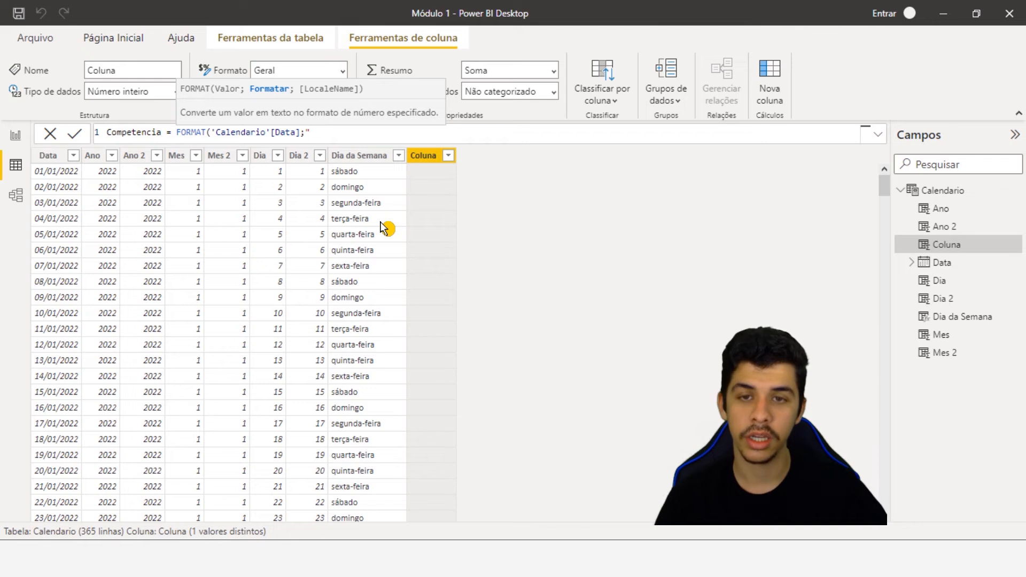
text(YYYY)
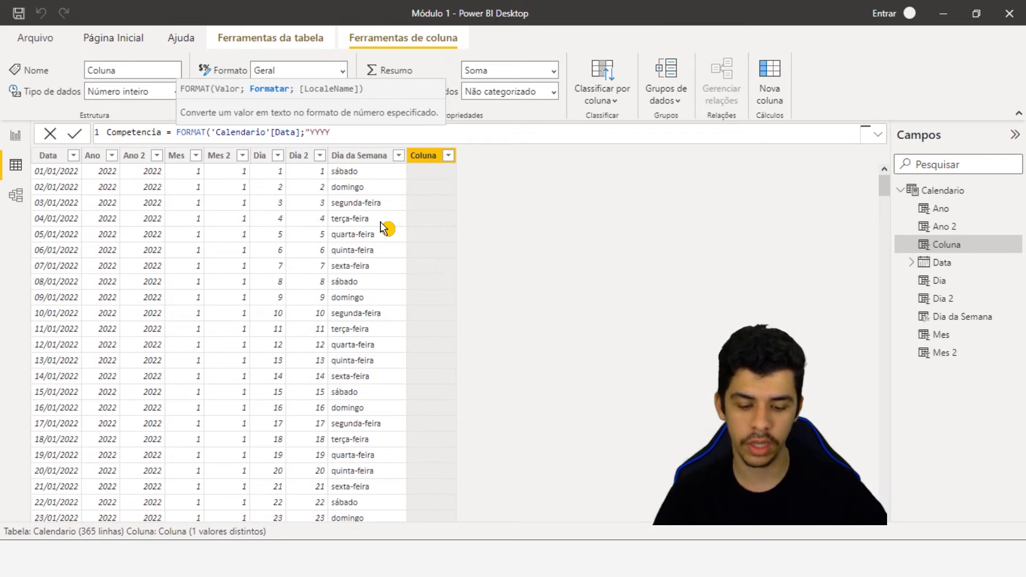
text(MM)
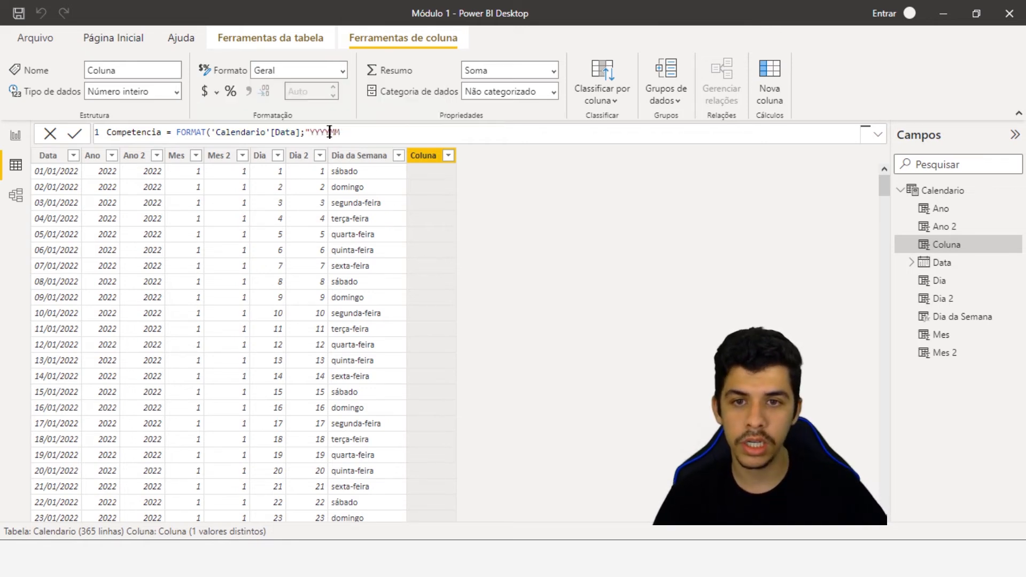
drag(314, 132, 333, 133)
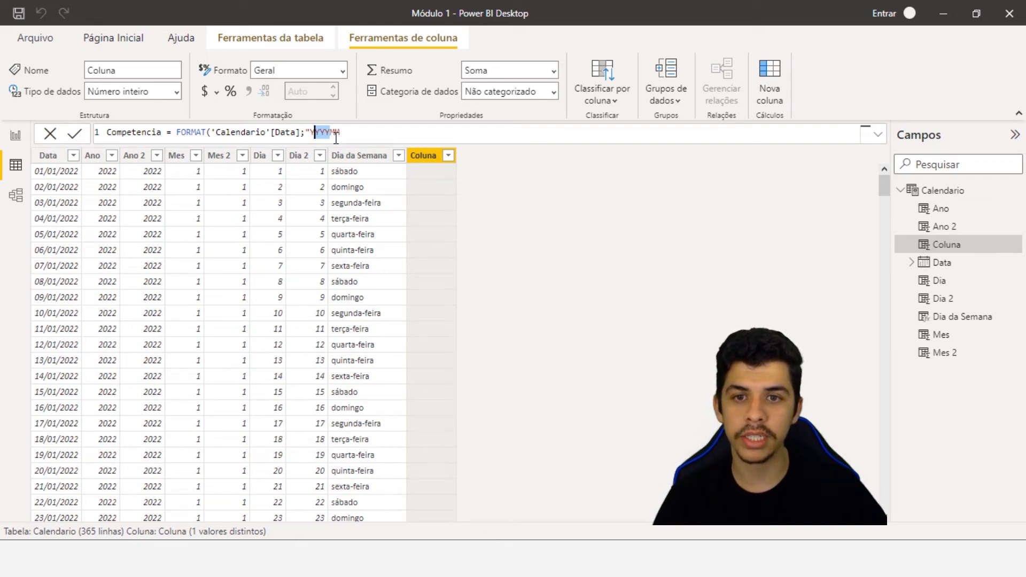
click(341, 134)
text(")
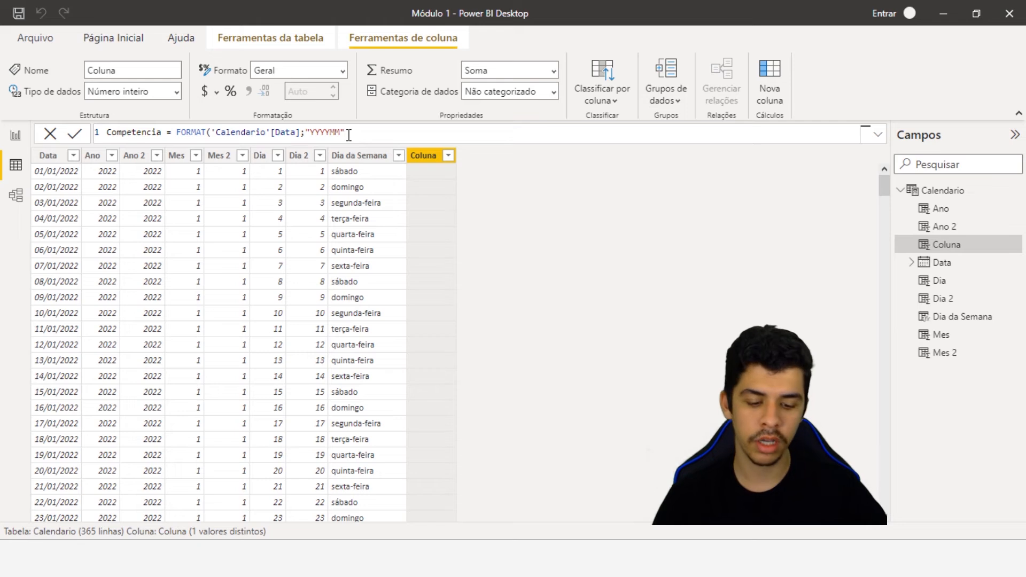
text())
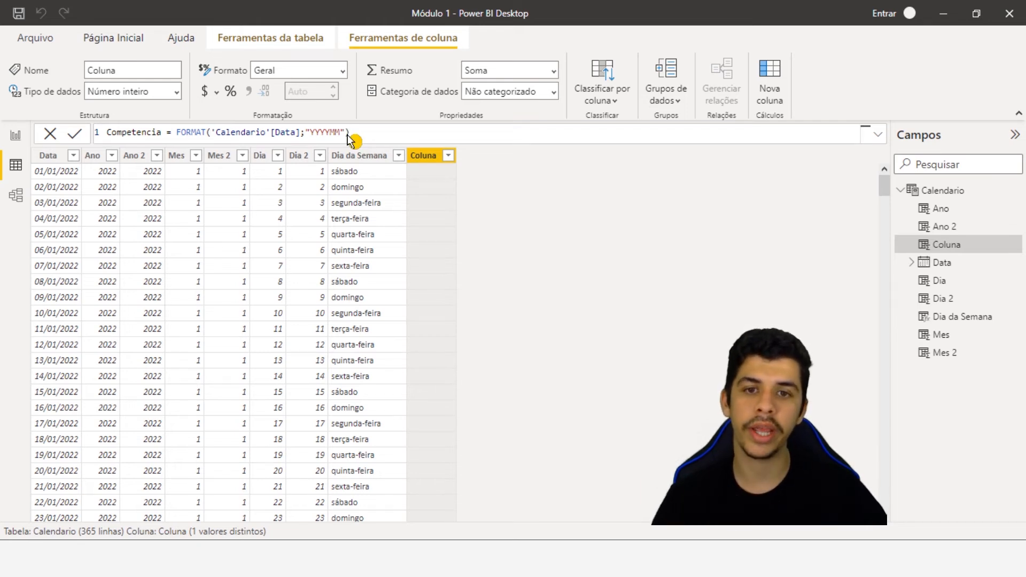
key(Return)
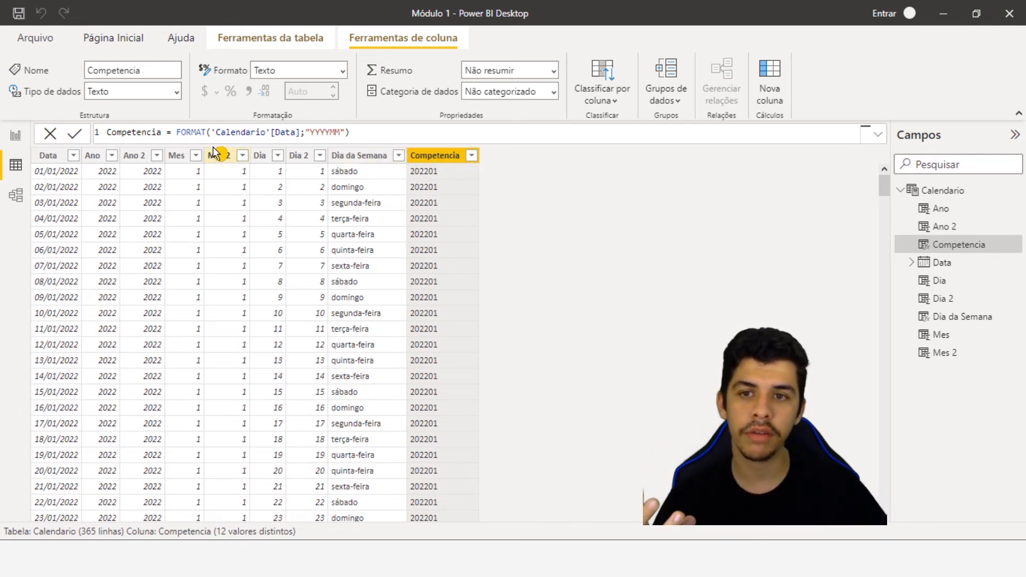
Step: Wrap the Competencia column's FORMAT expression in the VALUE function to convert the text into a number, and commit the formula
click(176, 133)
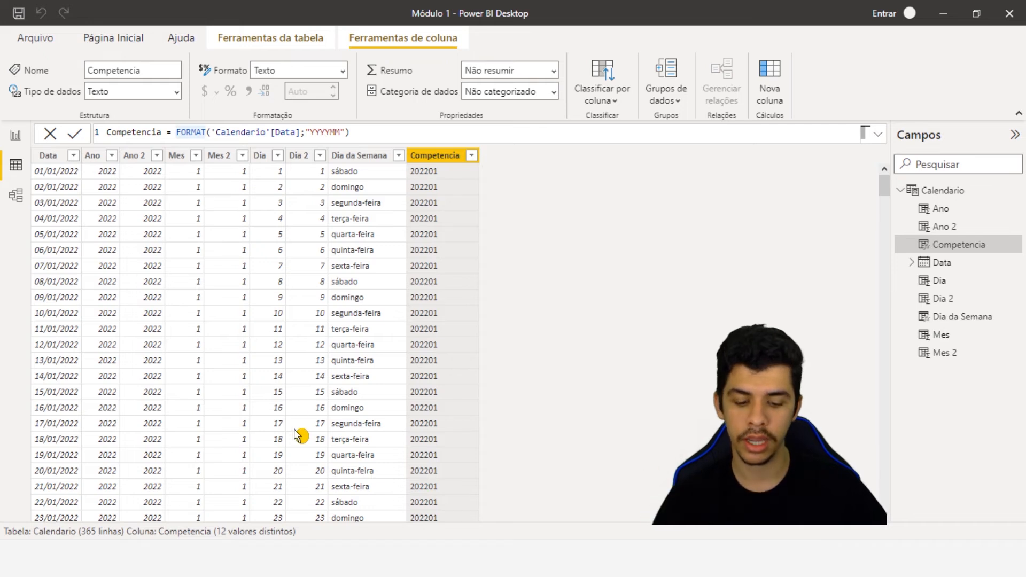
text(val)
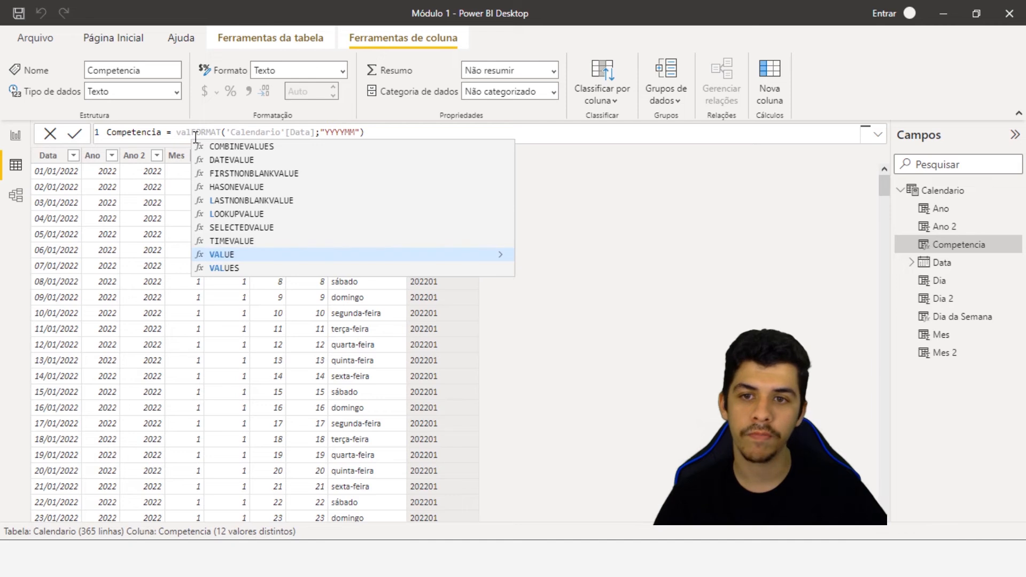
key(Escape)
text(vla)
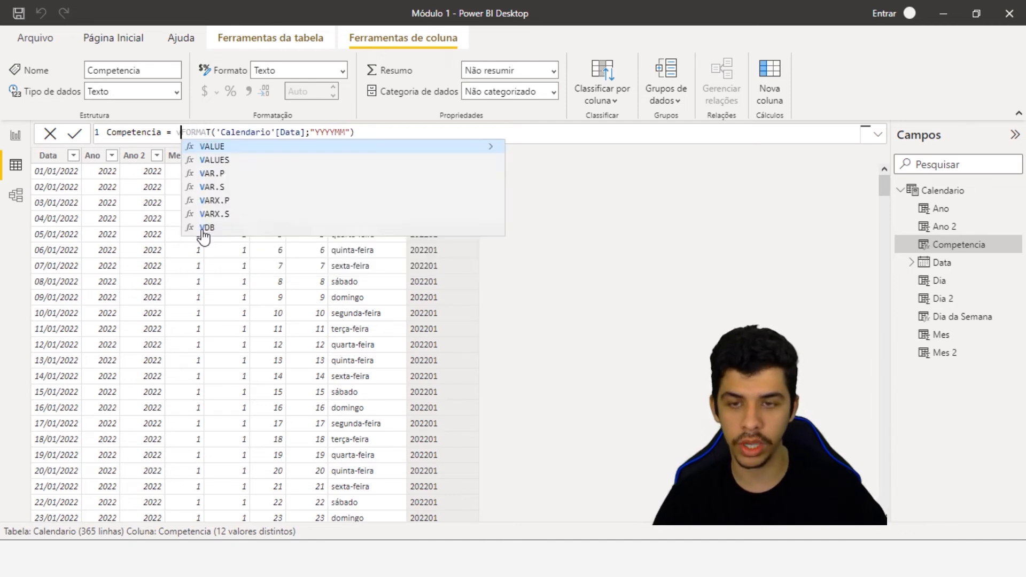
key(BackSpace)
key(BackSpace)
text(aleu)
key(BackSpace)
key(BackSpace)
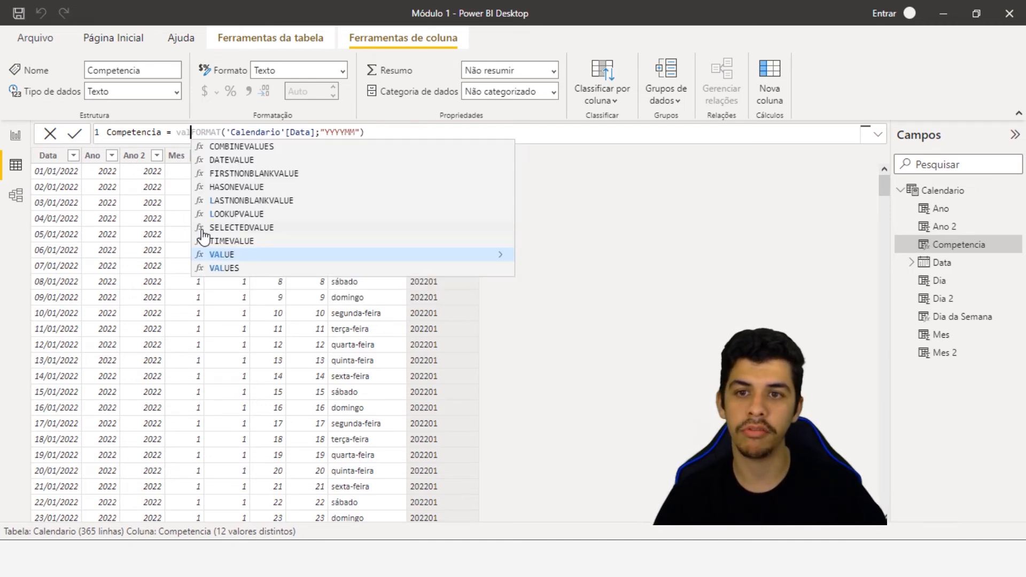
click(230, 258)
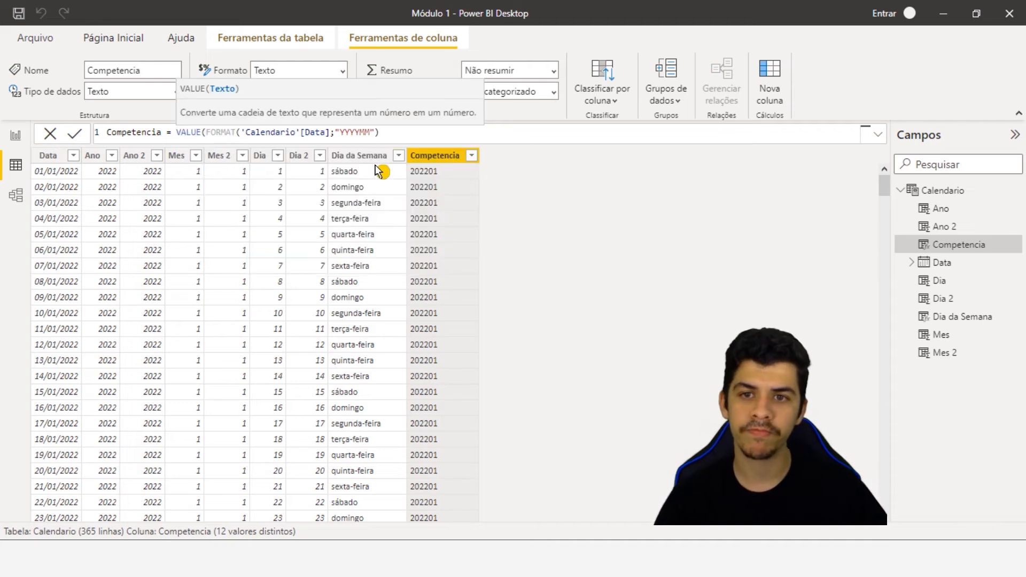
click(399, 133)
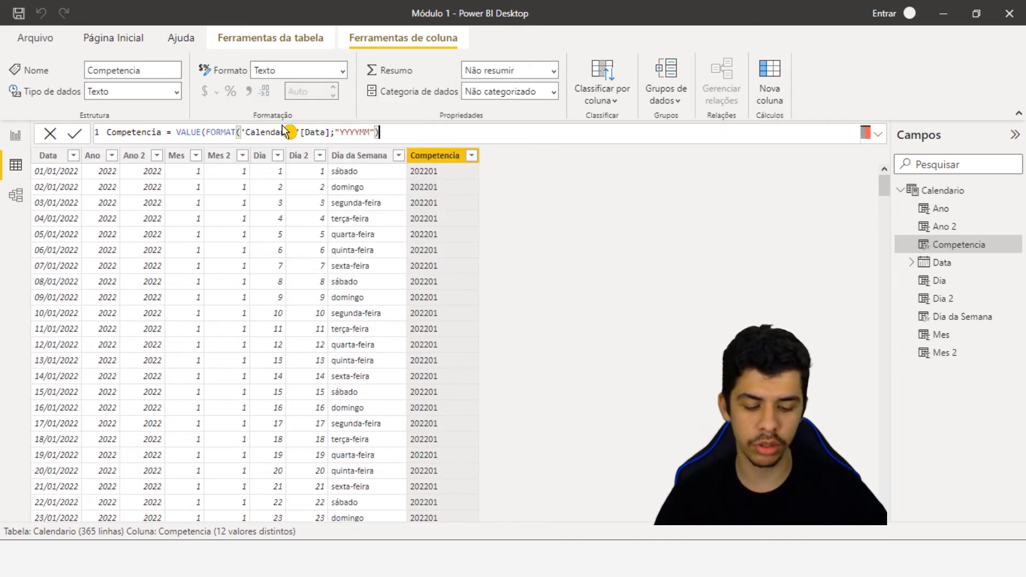
text())
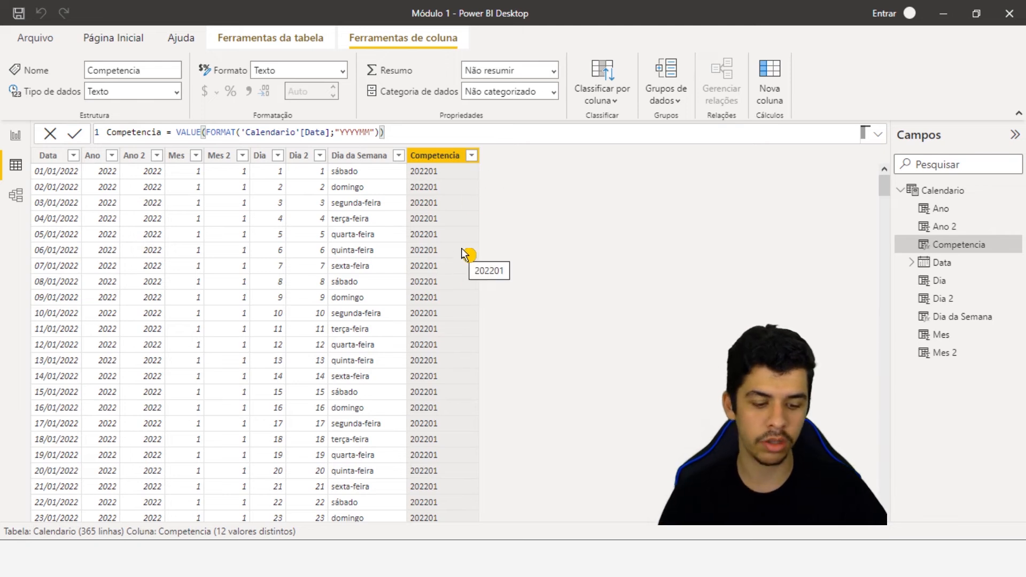
key(Return)
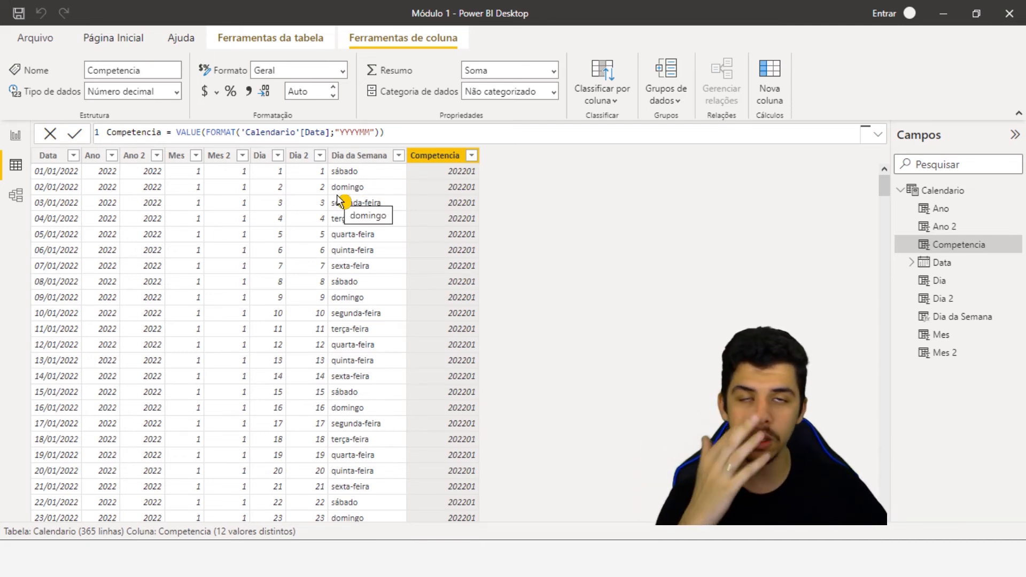
Step: Wrap the Ano 2 column's expression in FORMAT with the format "YYYY" and commit FORMAT('Calendario'[Data].[Ano];"YYYY")
click(134, 155)
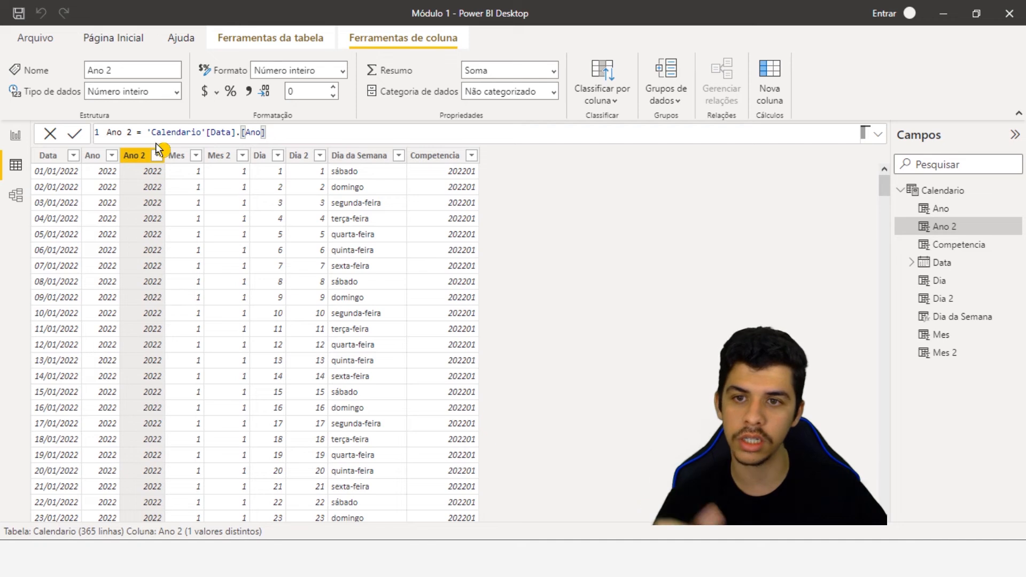
click(148, 134)
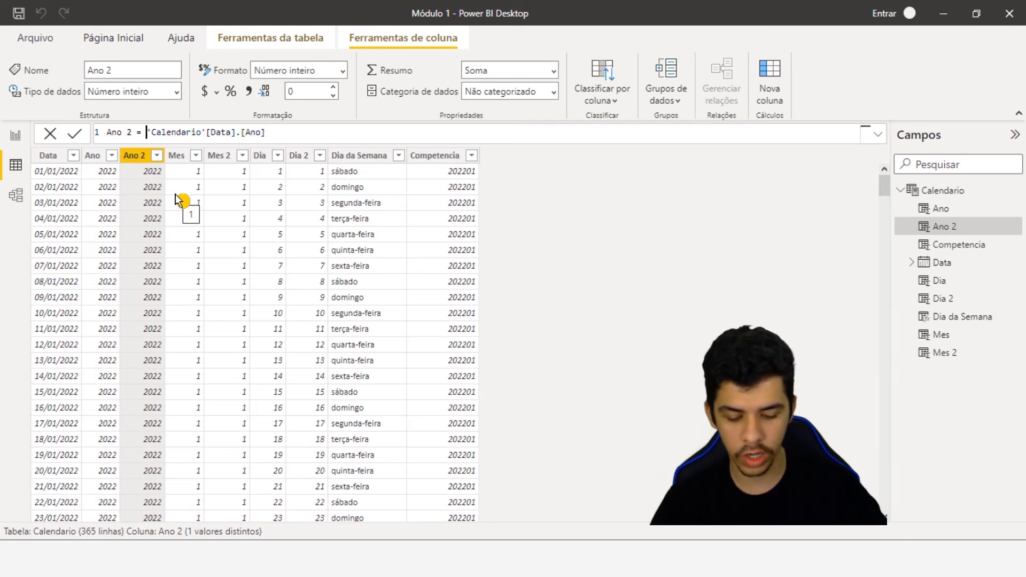
text(FORMAT()
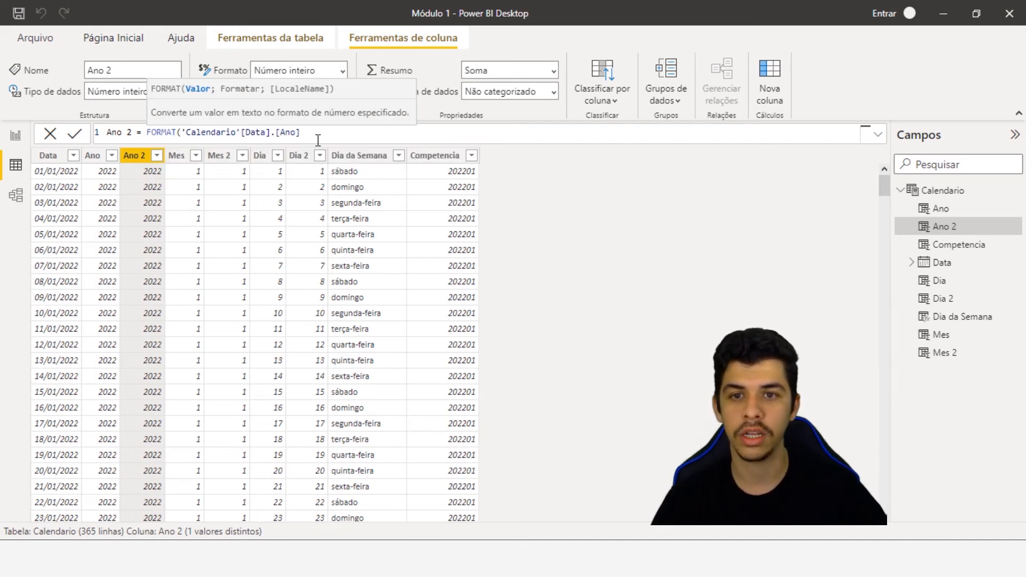
click(320, 134)
text(;)
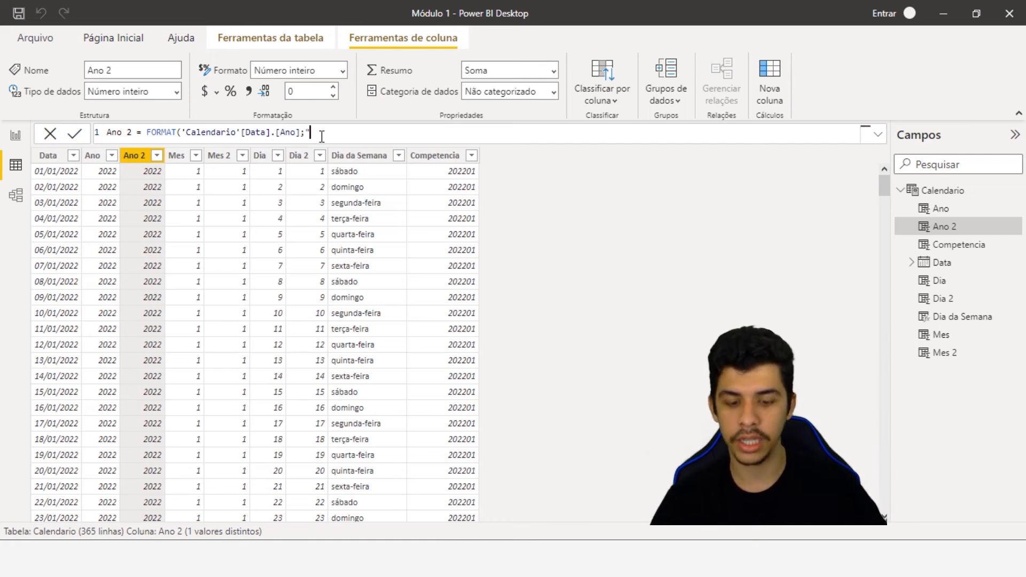
text("YYYY"))
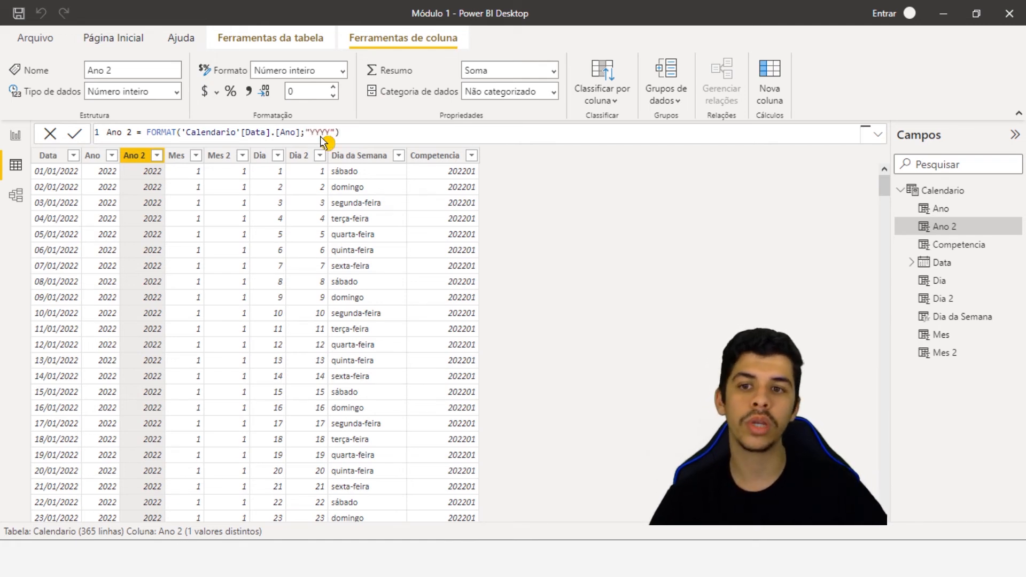
key(Return)
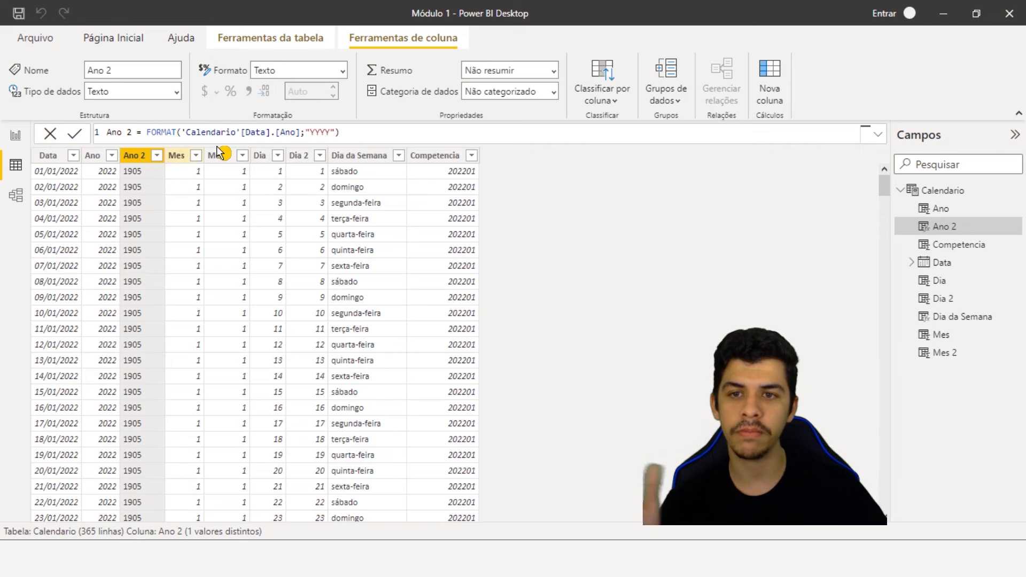
Step: Change the Ano 2 column's FORMAT argument to the full date and commit FORMAT('Calendario'[Data];"YYYY")
click(300, 132)
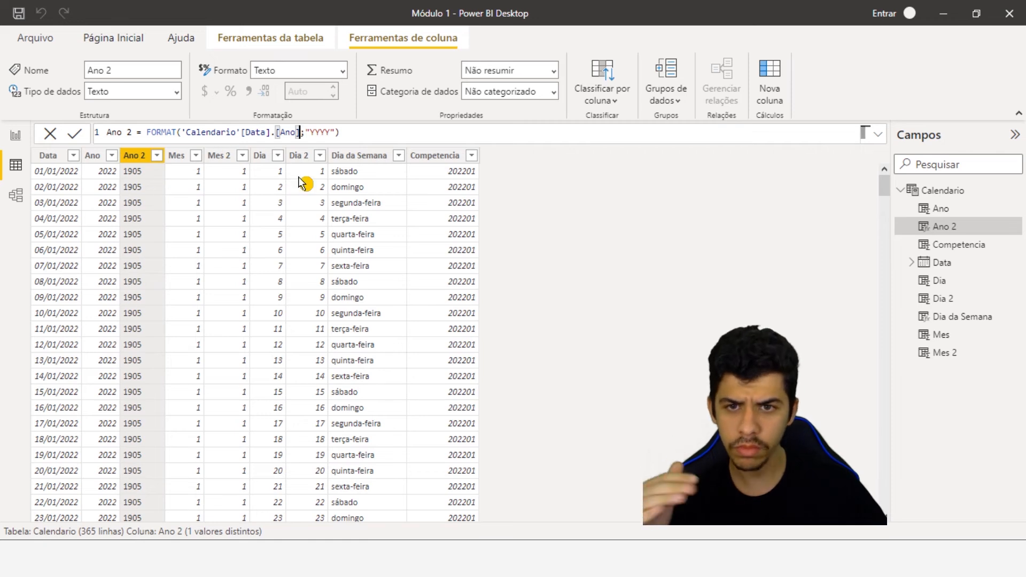
key(BackSpace)
key(BackSpace)
key(BackSpace)
key(BackSpace)
click(303, 149)
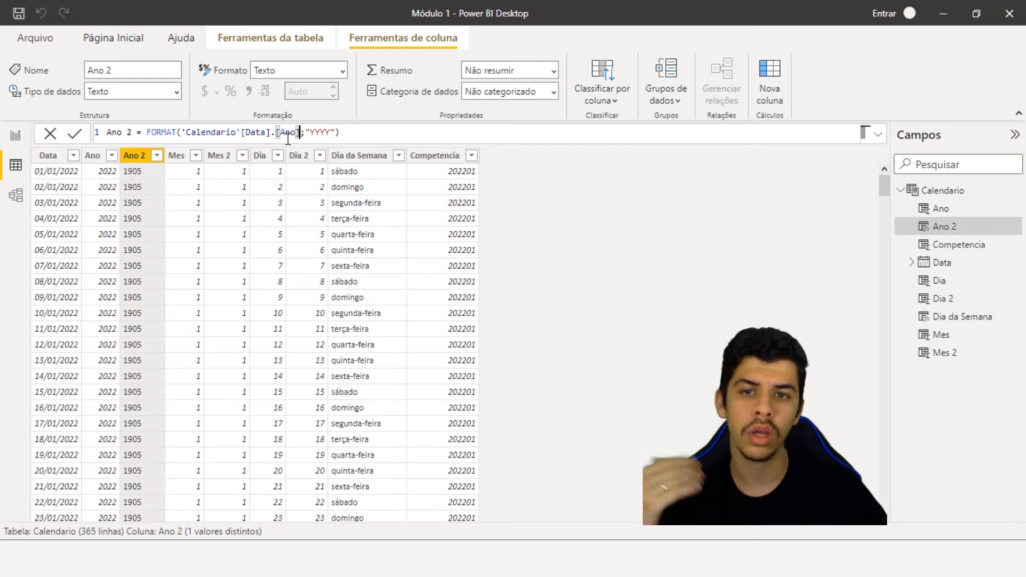
drag(302, 132, 271, 132)
key(BackSpace)
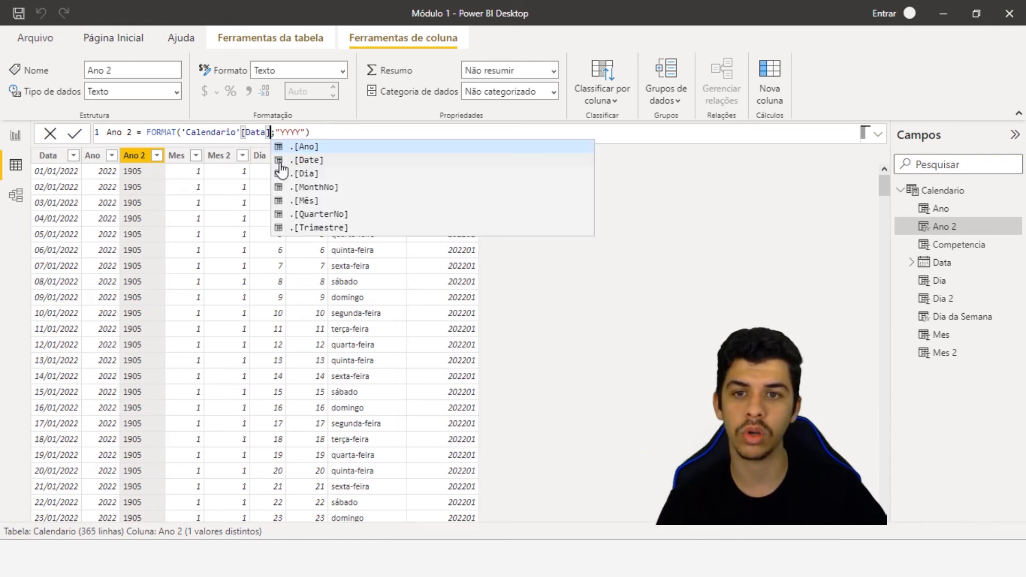
key(Tab)
key(BackSpace)
key(BackSpace)
key(BackSpace)
key(BackSpace)
key(BackSpace)
key(BackSpace)
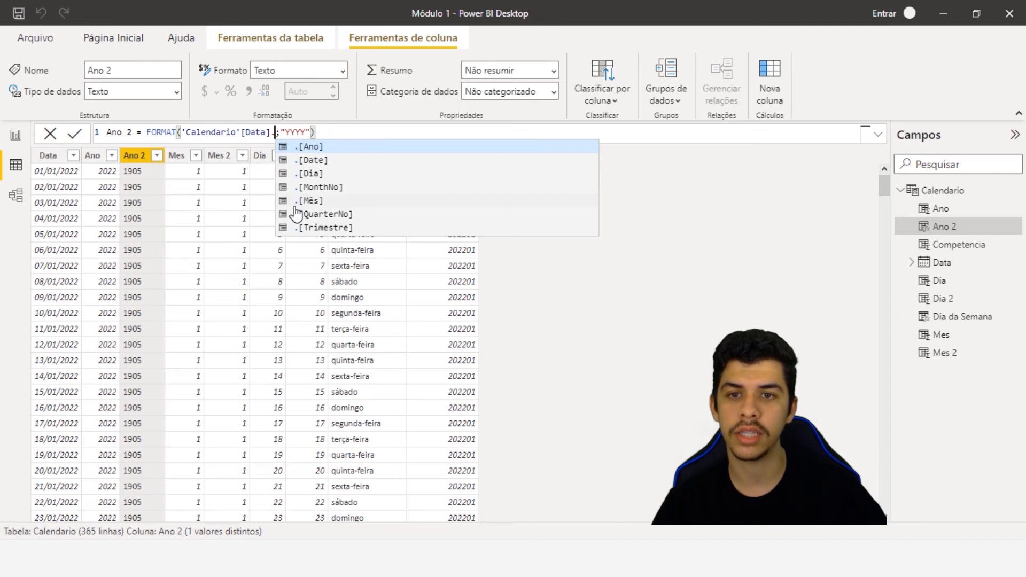
key(Return)
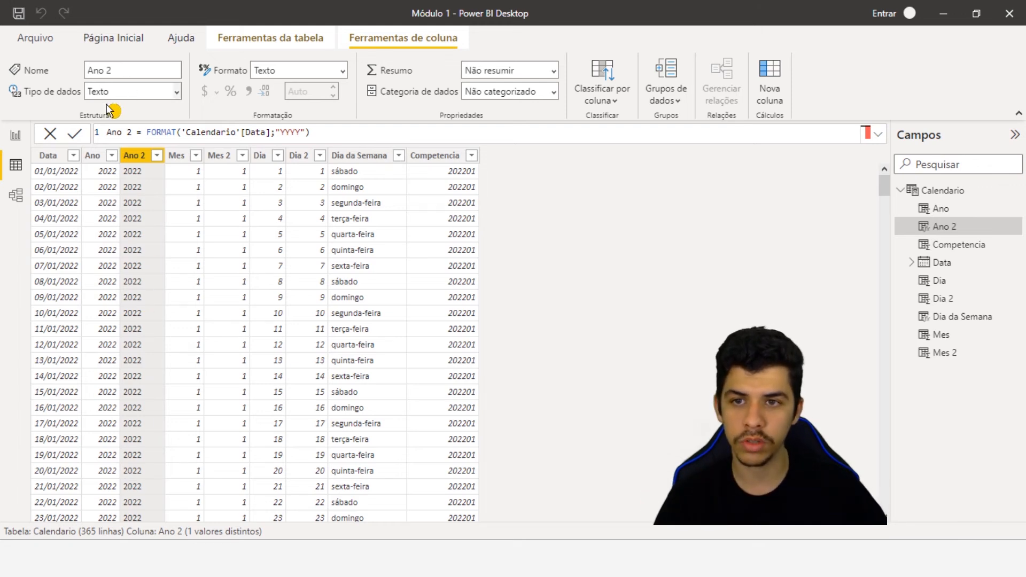
Step: Compare the Ano and Ano 2 formulas, then put .[Ano] back after 'Calendario'[Data] in the Ano 2 formula
click(94, 156)
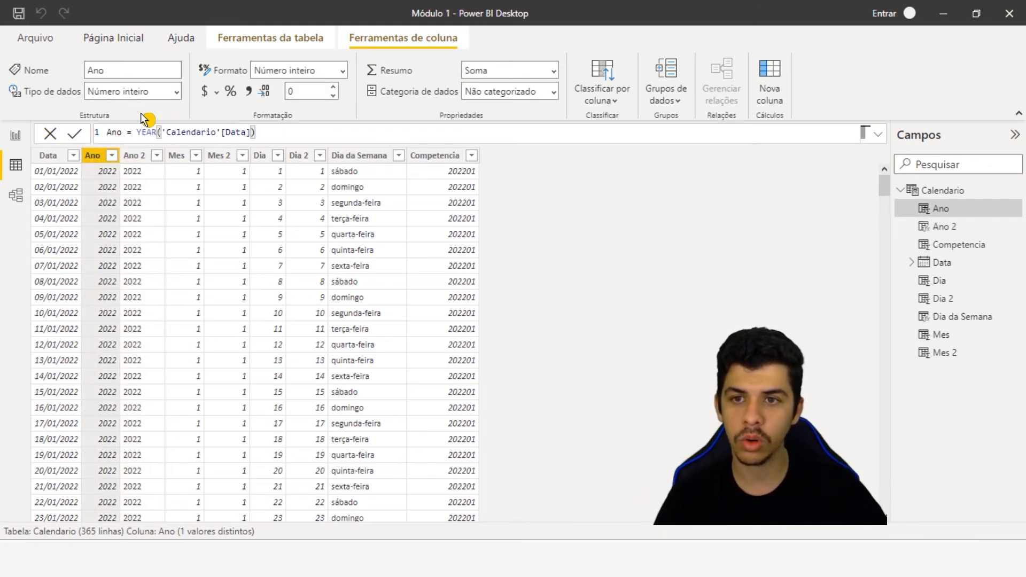
click(133, 155)
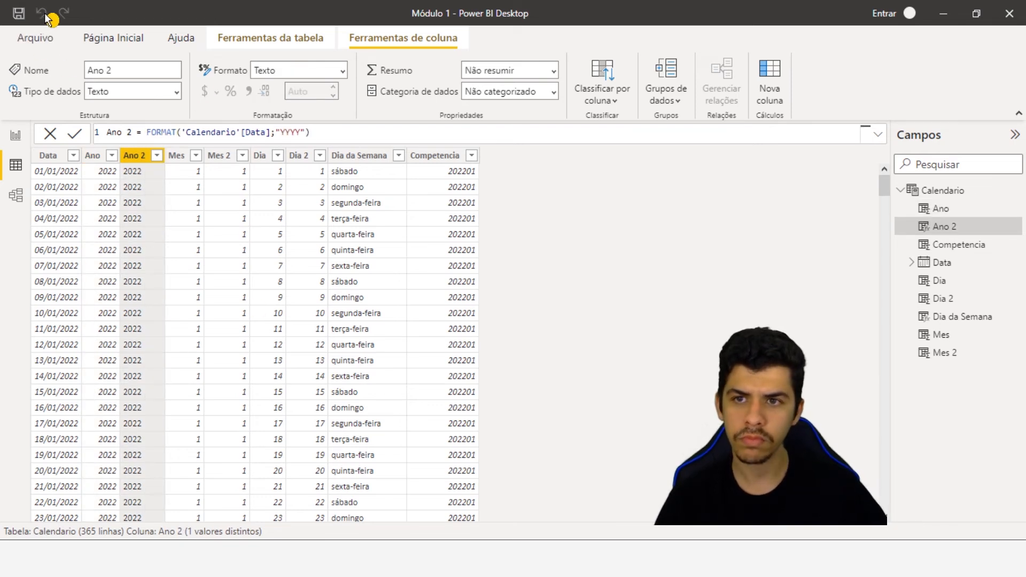
click(274, 133)
text(.)
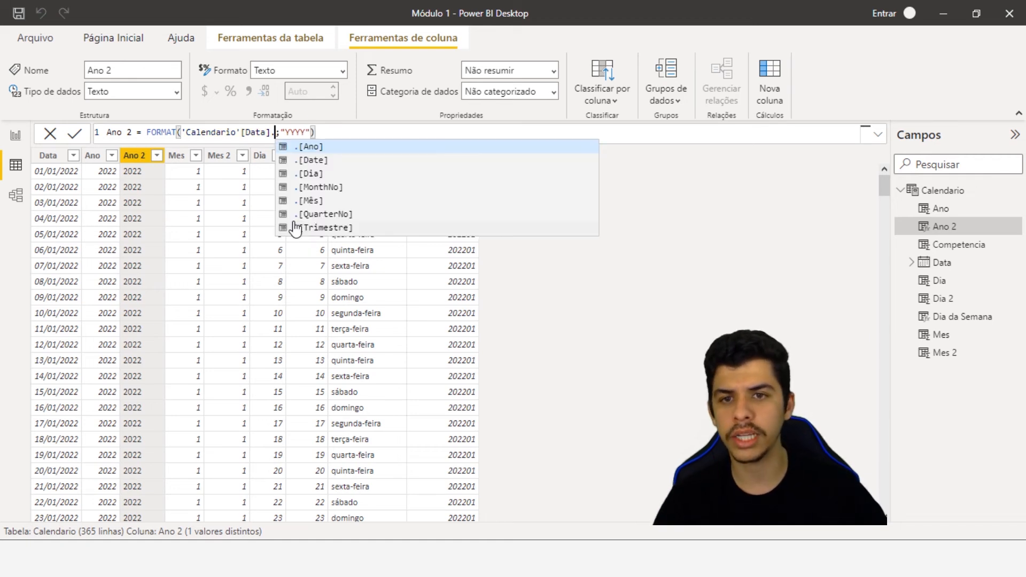
key(Tab)
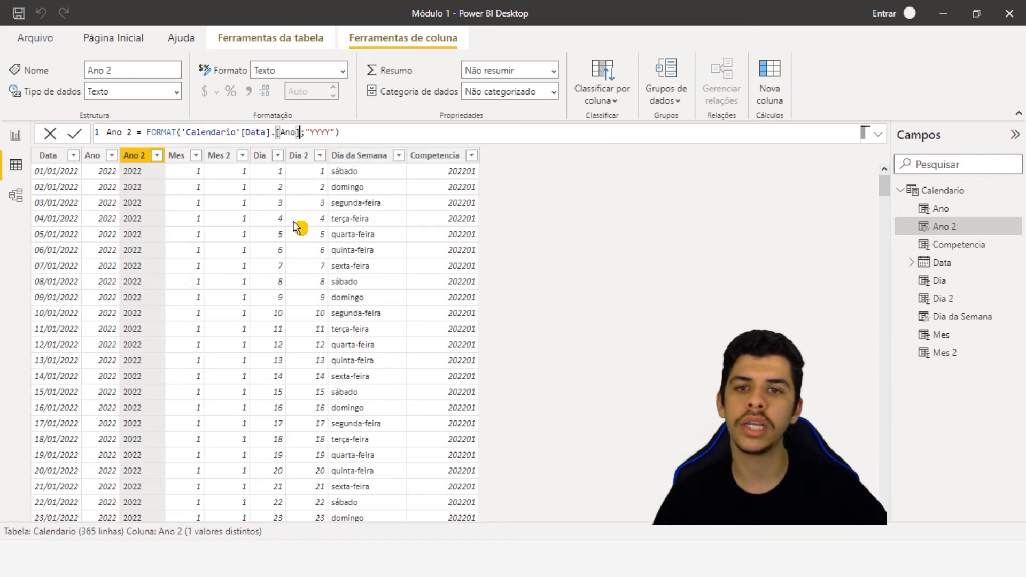
Step: Strip the FORMAT function and its "YYYY" argument from the Ano 2 formula and commit Ano 2 = 'Calendario'[Data].[Ano]
click(367, 129)
key(BackSpace)
key(BackSpace)
key(BackSpace)
key(BackSpace)
key(BackSpace)
key(BackSpace)
key(BackSpace)
key(BackSpace)
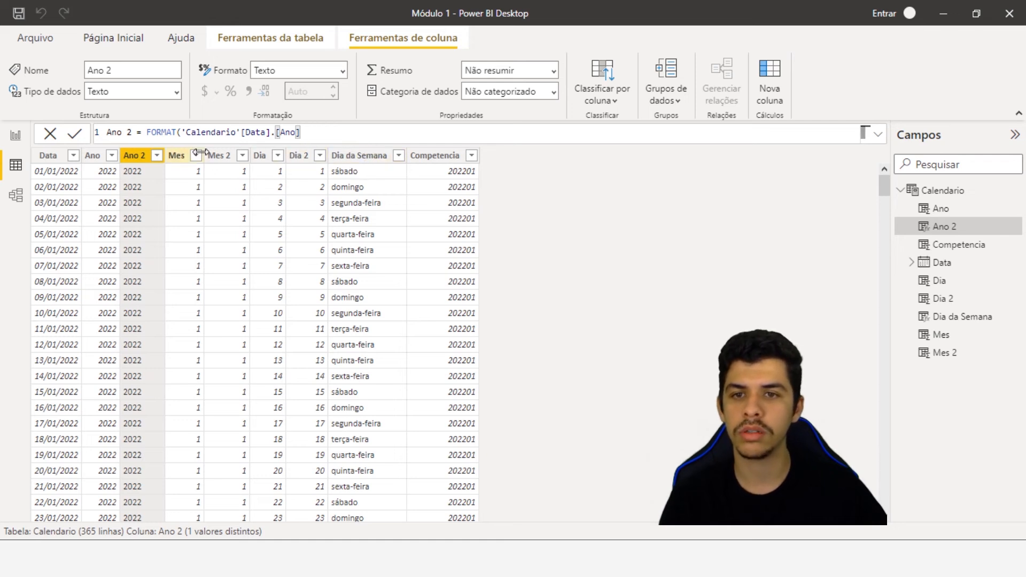
drag(187, 132, 174, 132)
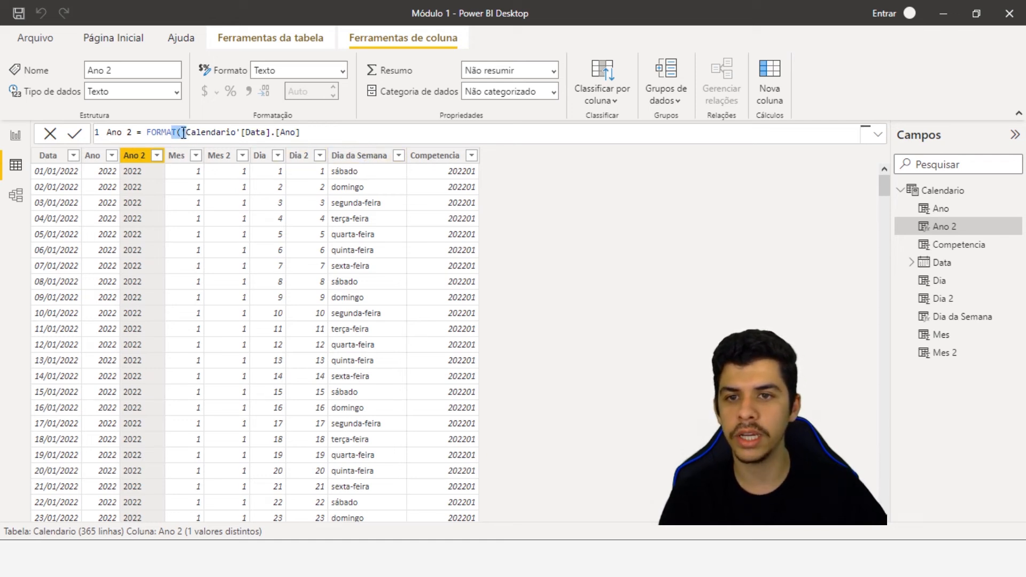
key(BackSpace)
key(BackSpace)
key(BackSpace)
key(BackSpace)
key(BackSpace)
key(BackSpace)
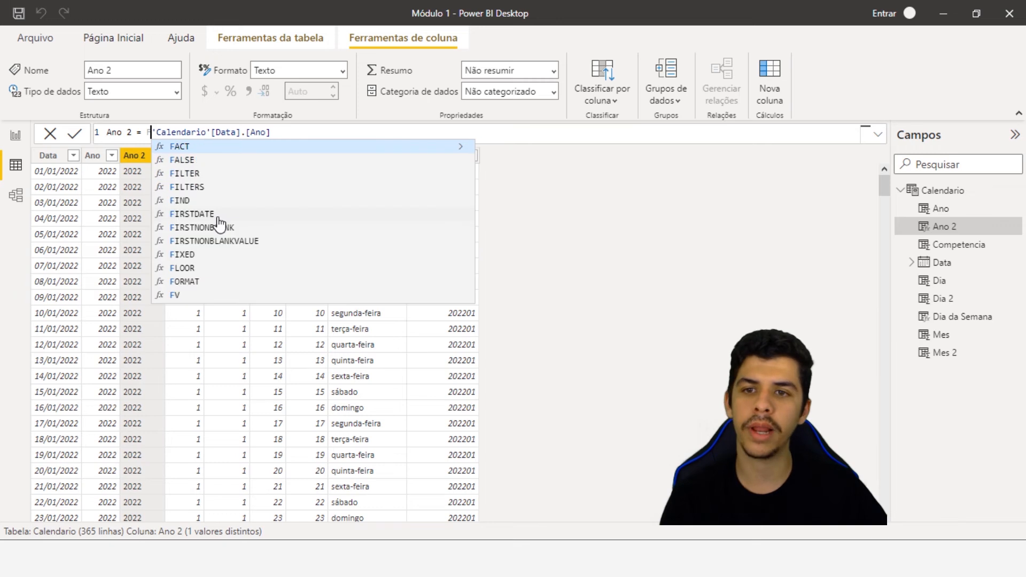
key(Return)
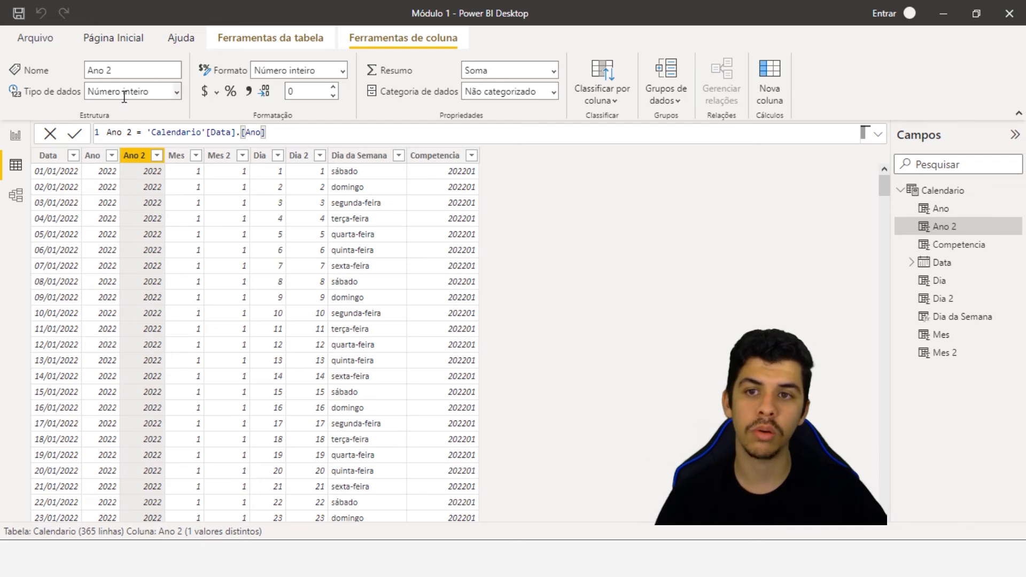
Step: Review the Competencia and Dia da Semana formulas, then add a new calculated column named Nome do Mes to the Calendario table
click(443, 155)
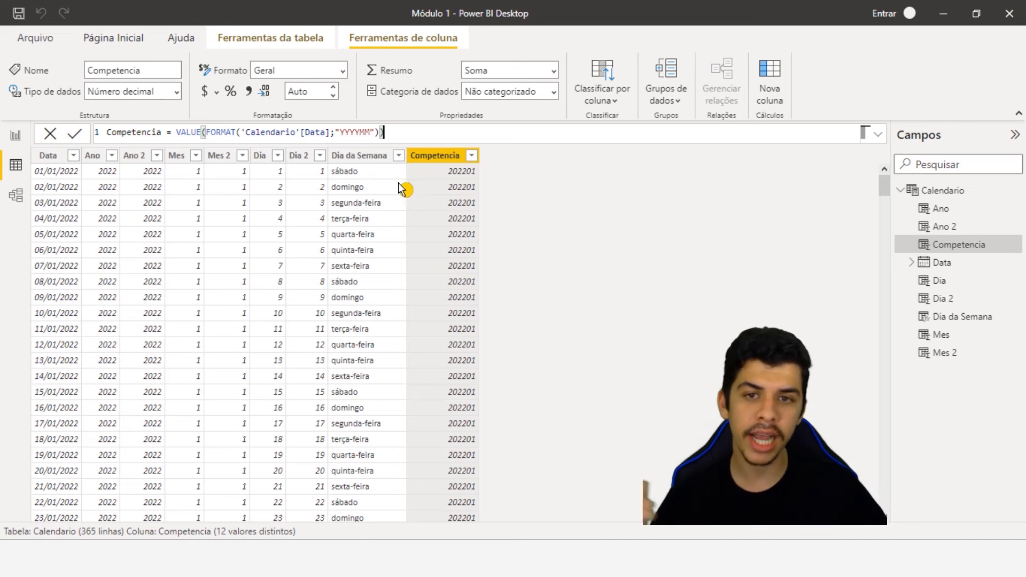
click(377, 170)
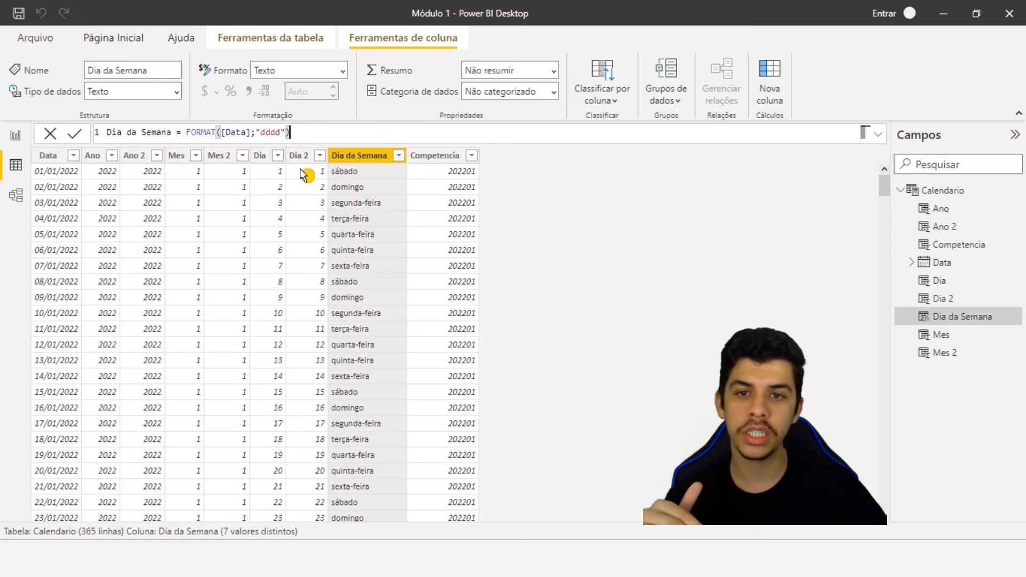
click(427, 161)
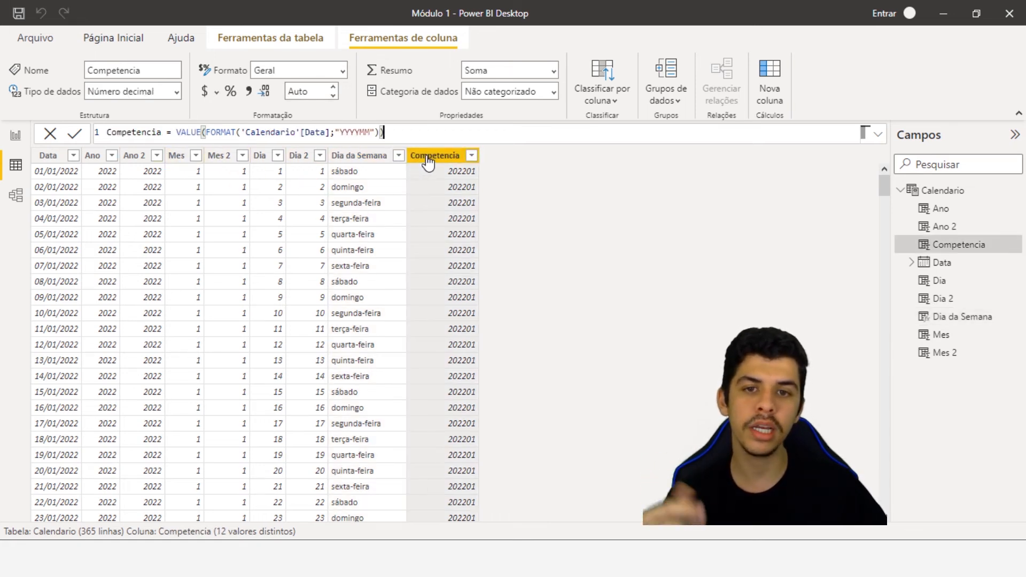
right_click(428, 161)
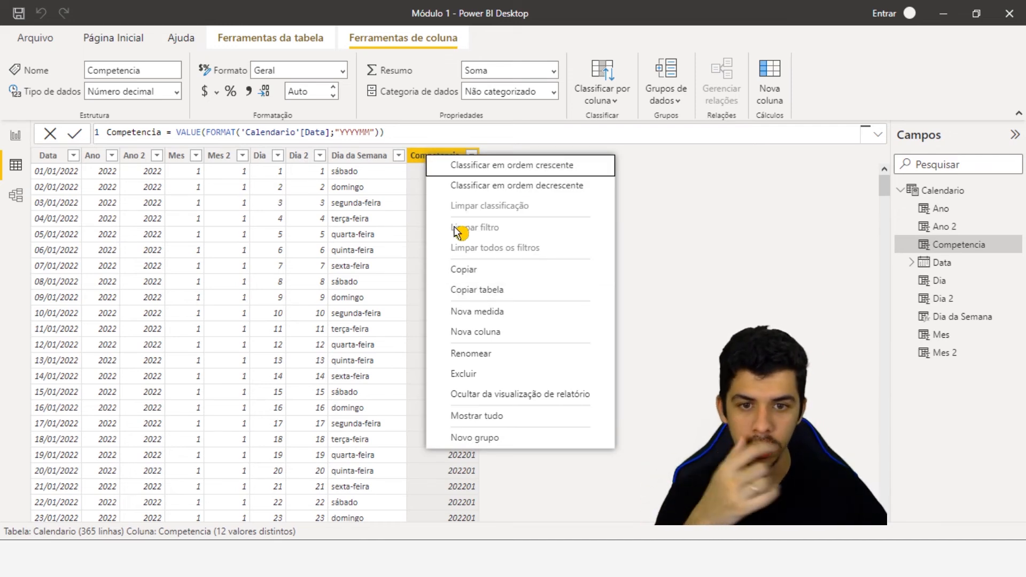
click(497, 331)
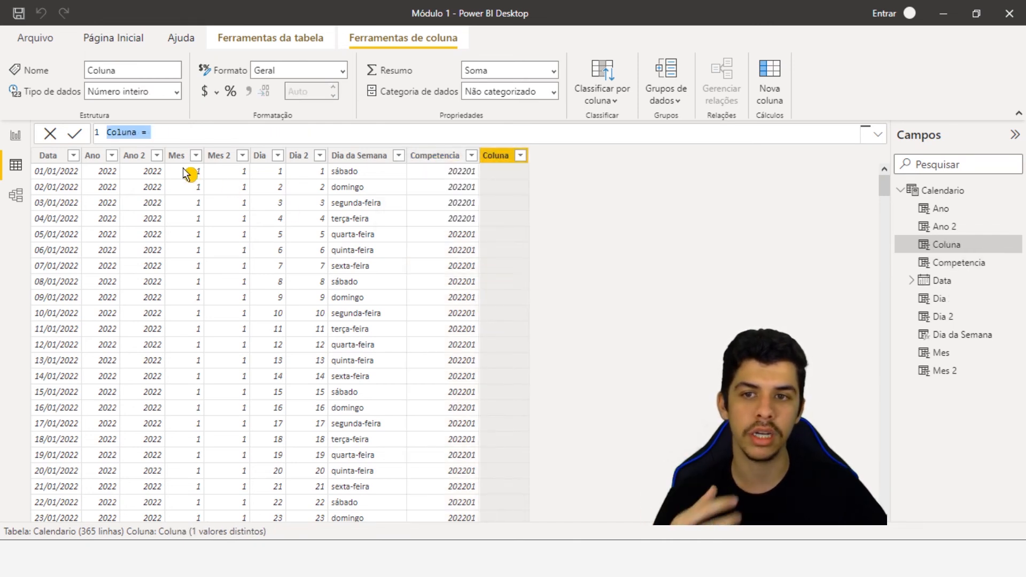
text(Nome do Mes)
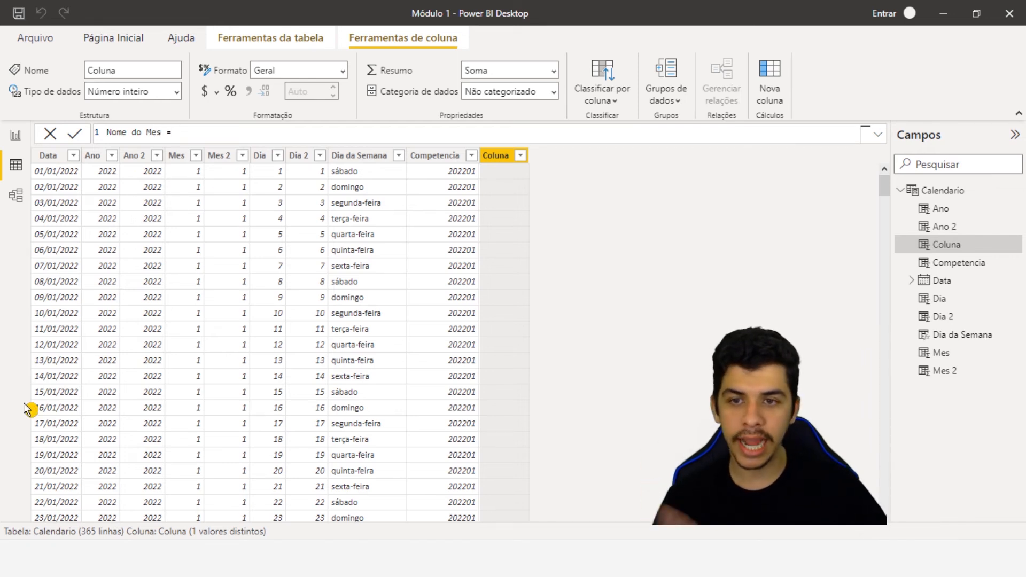
Step: Define the Nome do Mes column as 'Calendario'[Data].[Mês] and commit the formula
text(')
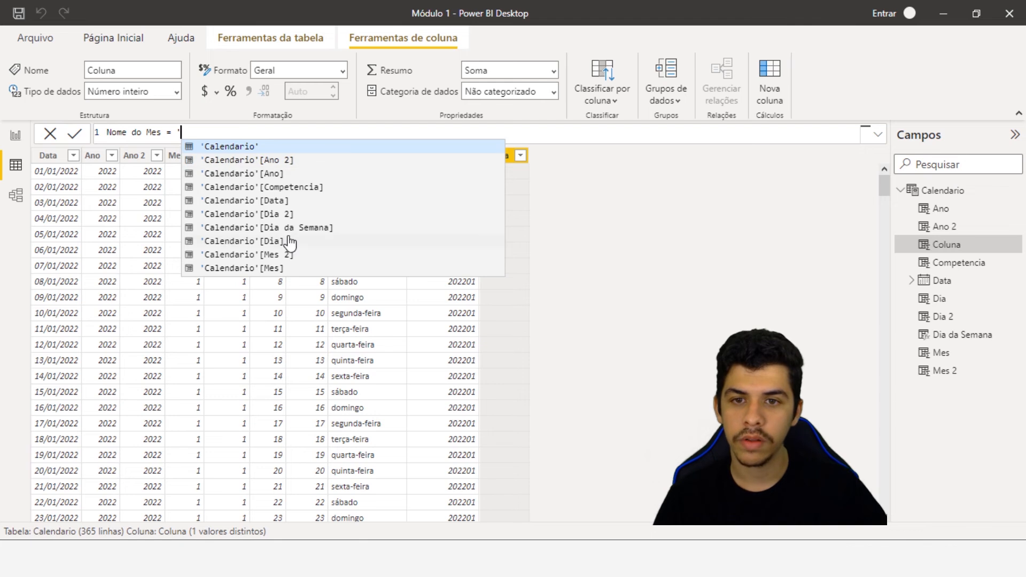
key(Down)
key(Down)
key(Down)
key(Down)
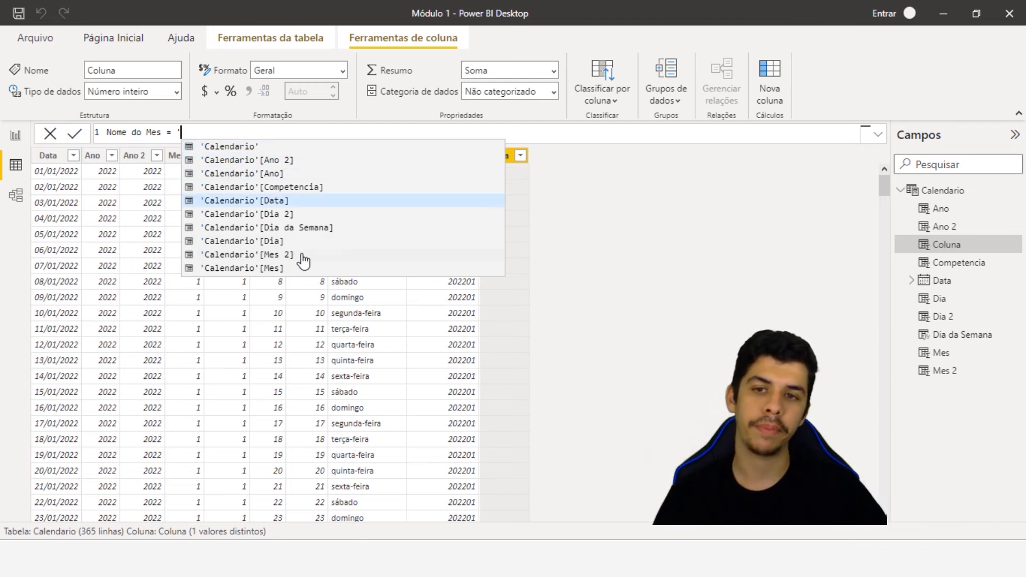
key(Tab)
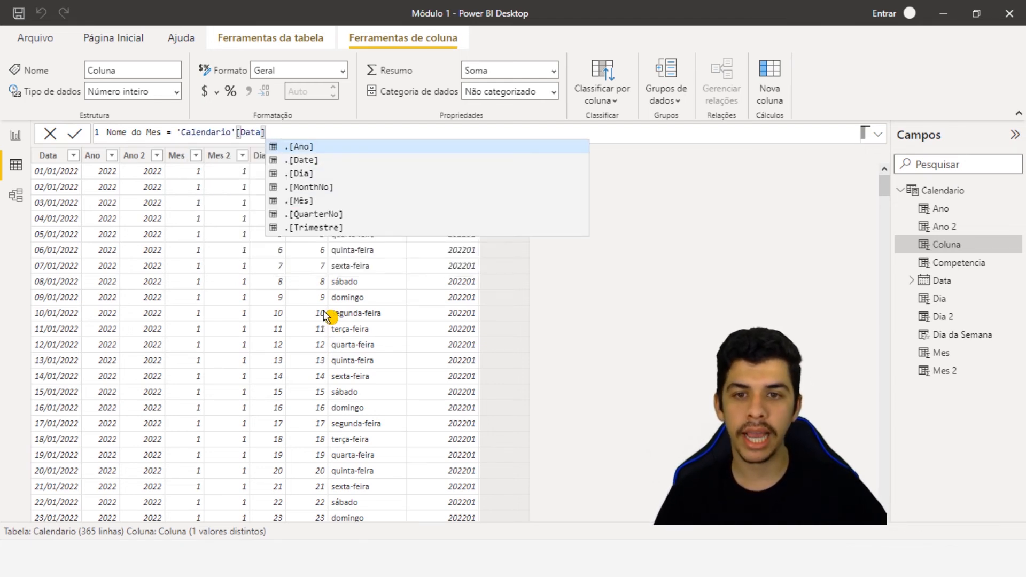
key(Down)
key(Up)
key(Down)
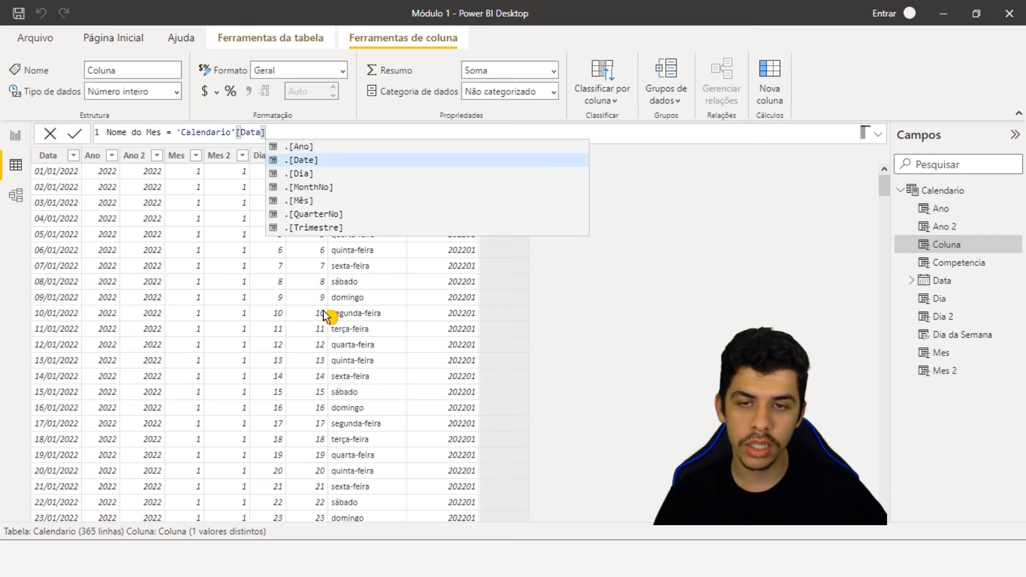
key(Down)
key(Down)
key(Down)
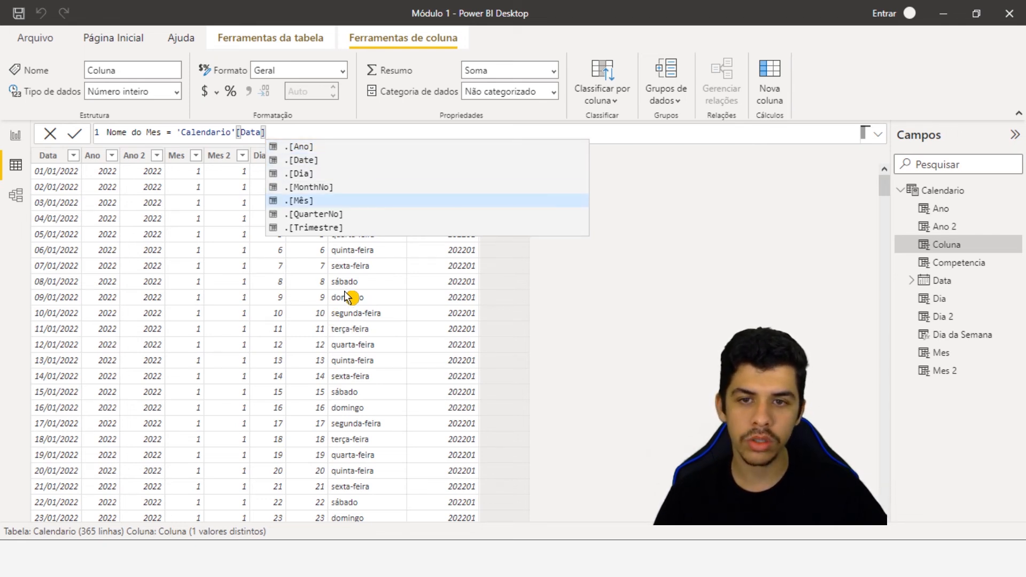
click(302, 201)
key(Return)
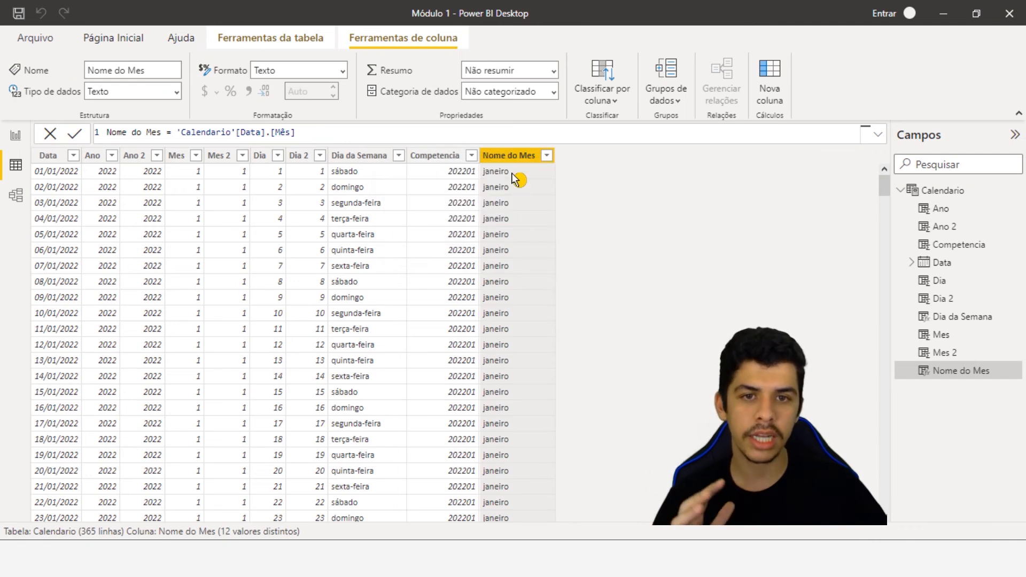
Step: Examine the Nome do Mes values across several months and review the Dia da Semana and Competencia formulas
scroll(530, 352, down, 13)
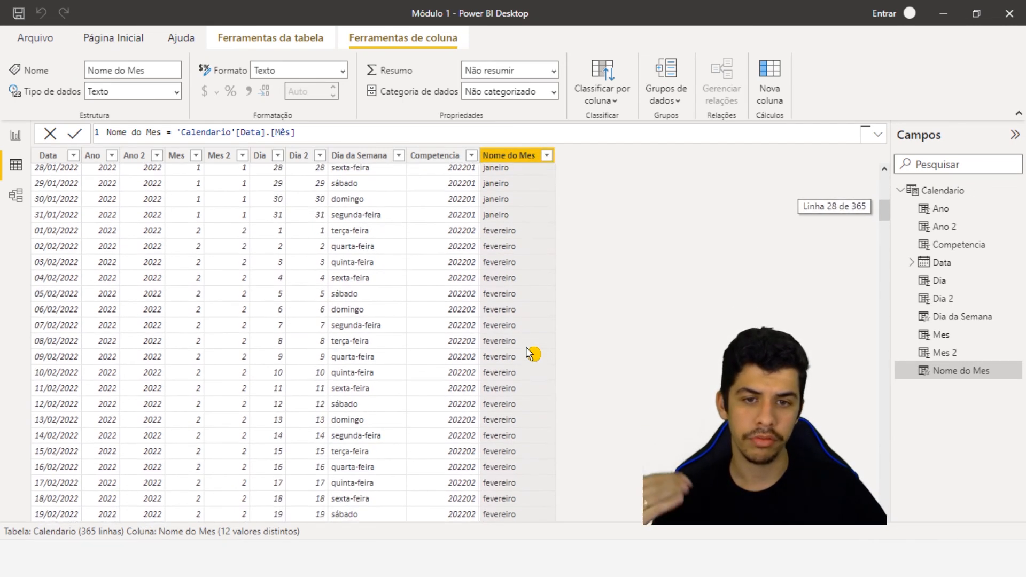
scroll(529, 352, down, 16)
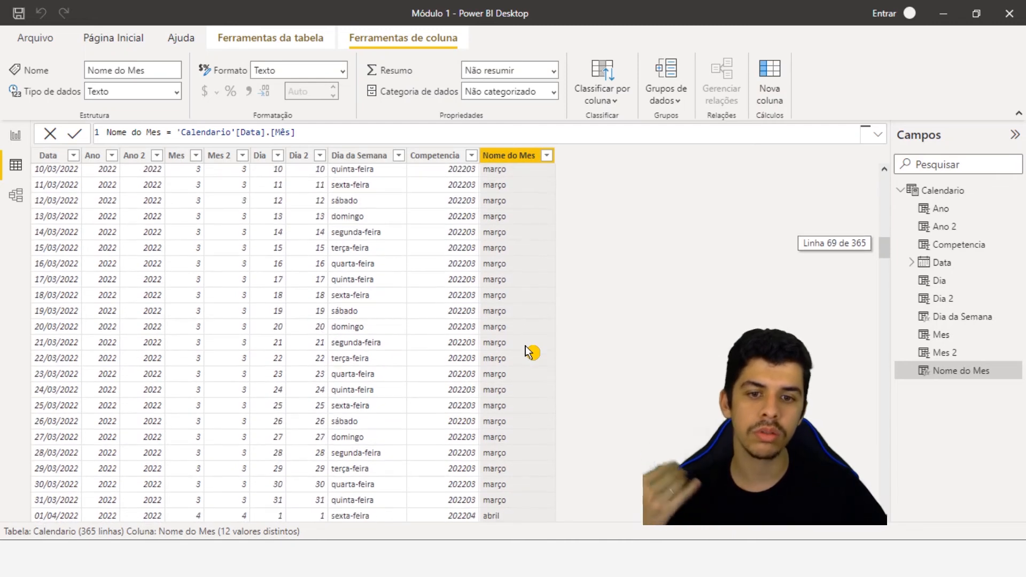
scroll(523, 304, up, 20)
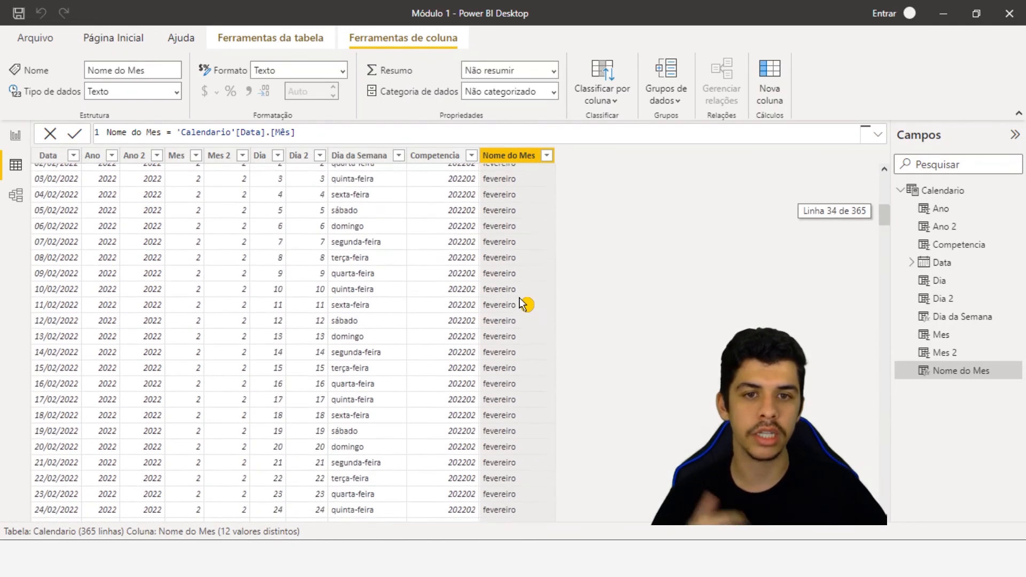
scroll(524, 303, up, 1)
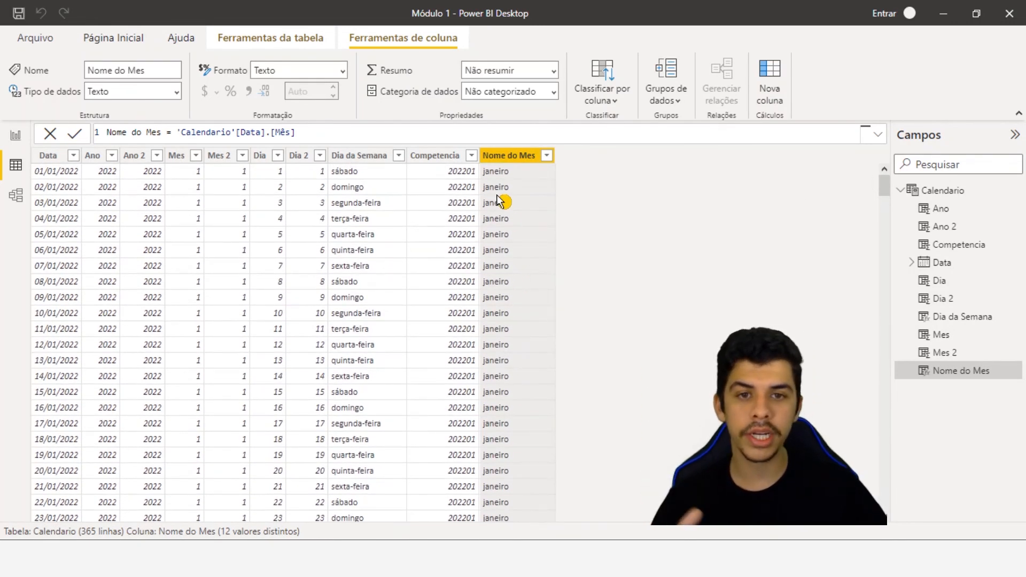
click(432, 157)
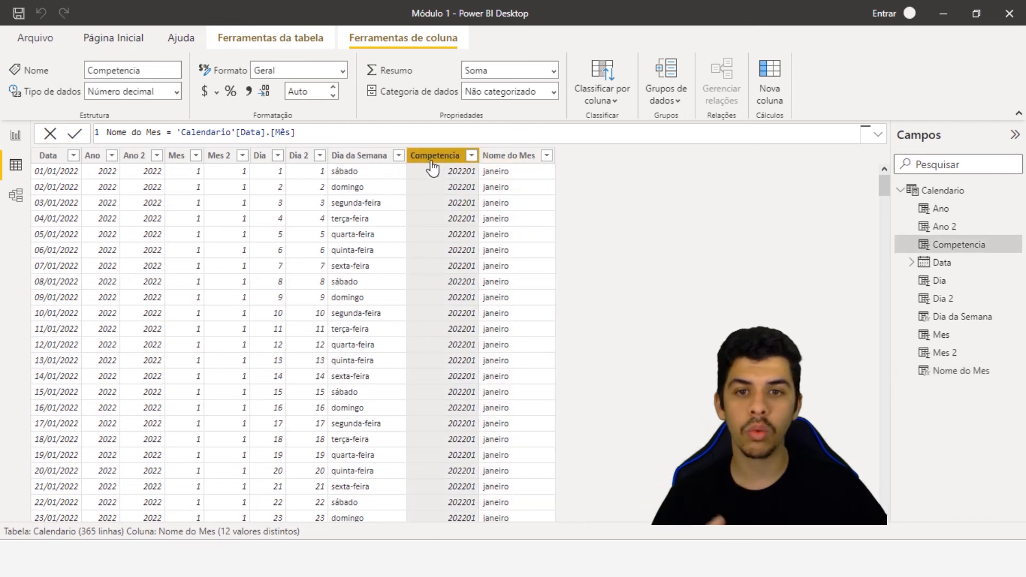
click(364, 160)
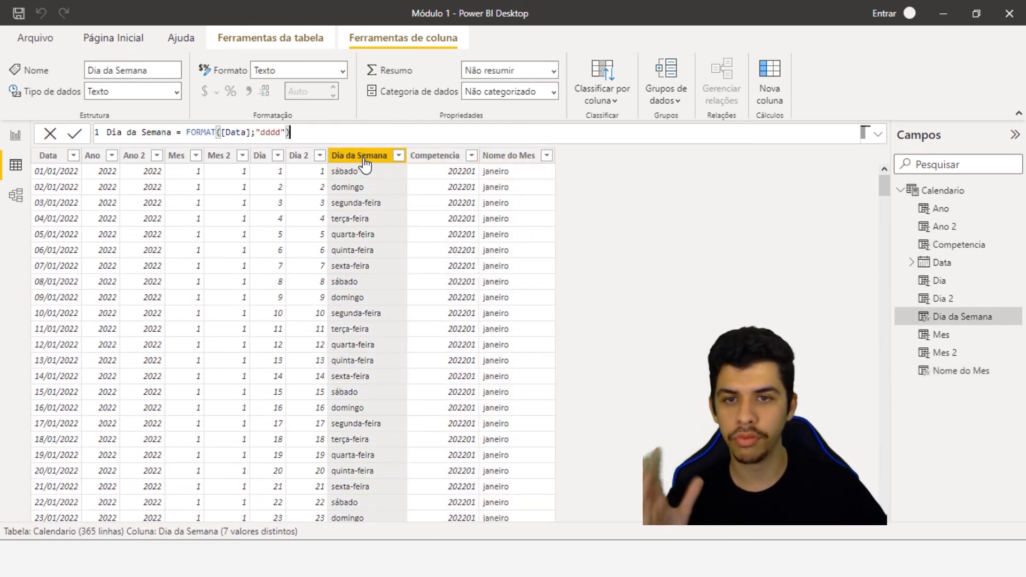
click(437, 158)
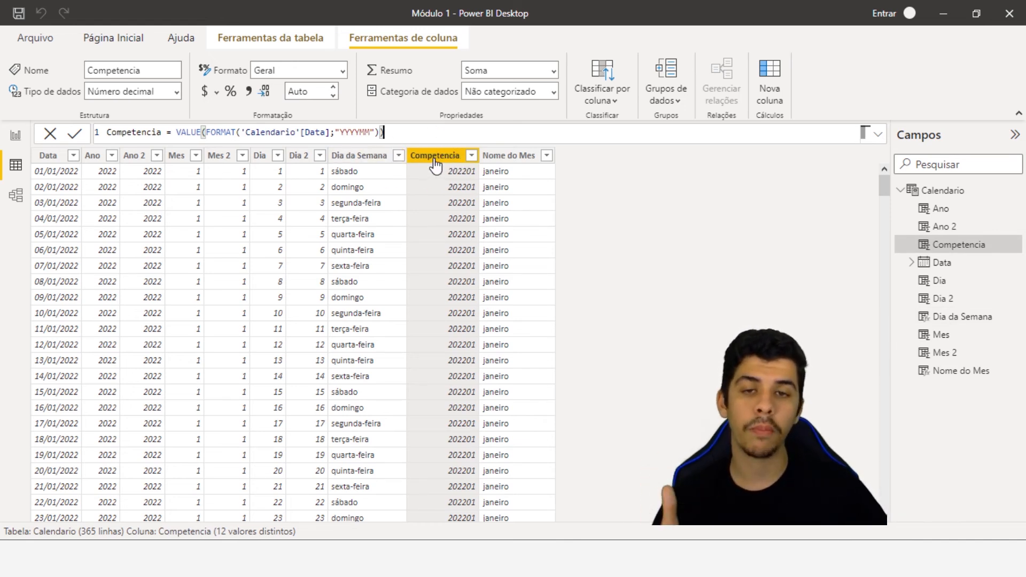
Step: Add a new calculated column named Nome do Mes 2 to the Calendario table
click(514, 159)
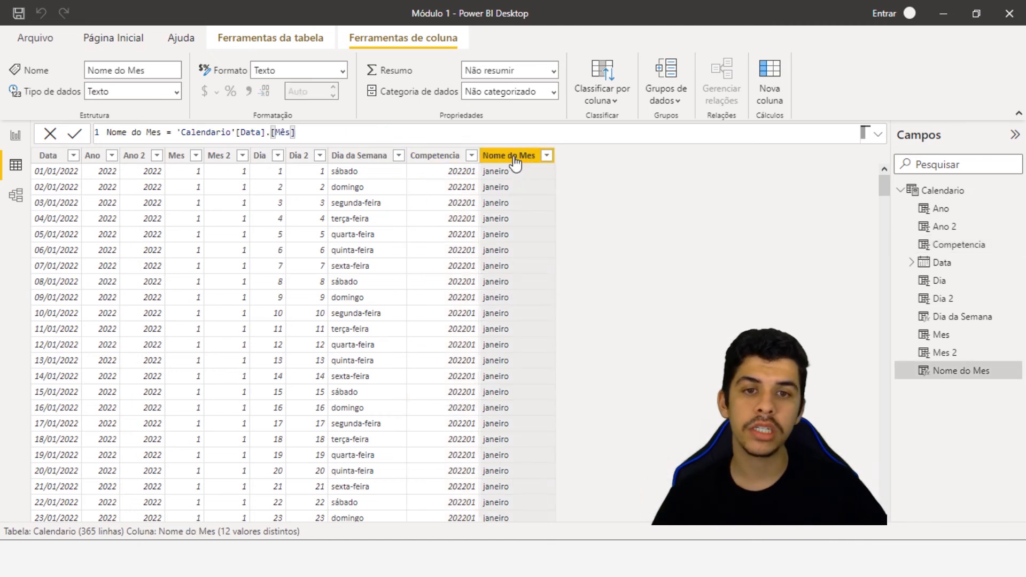
right_click(515, 158)
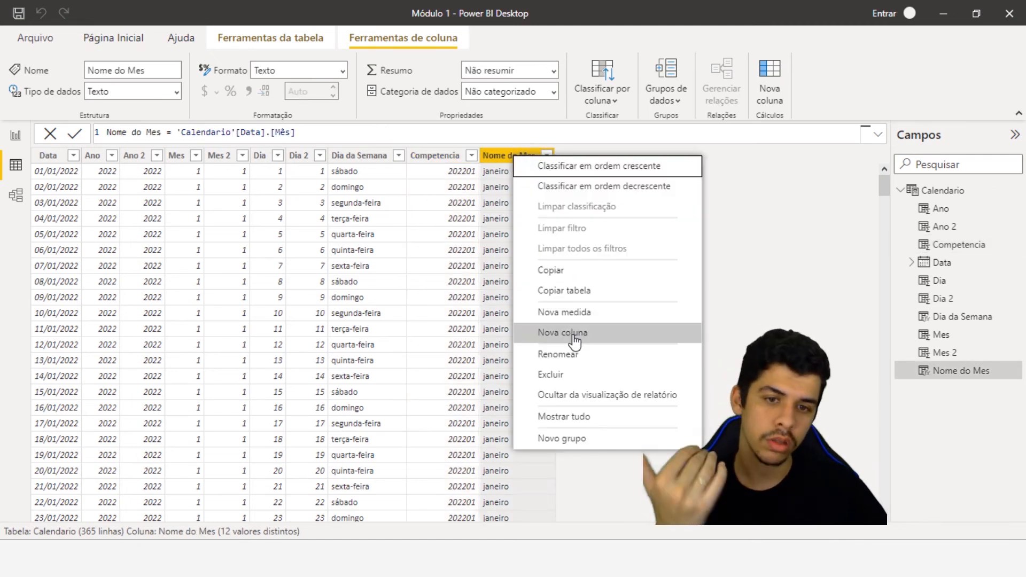
click(580, 326)
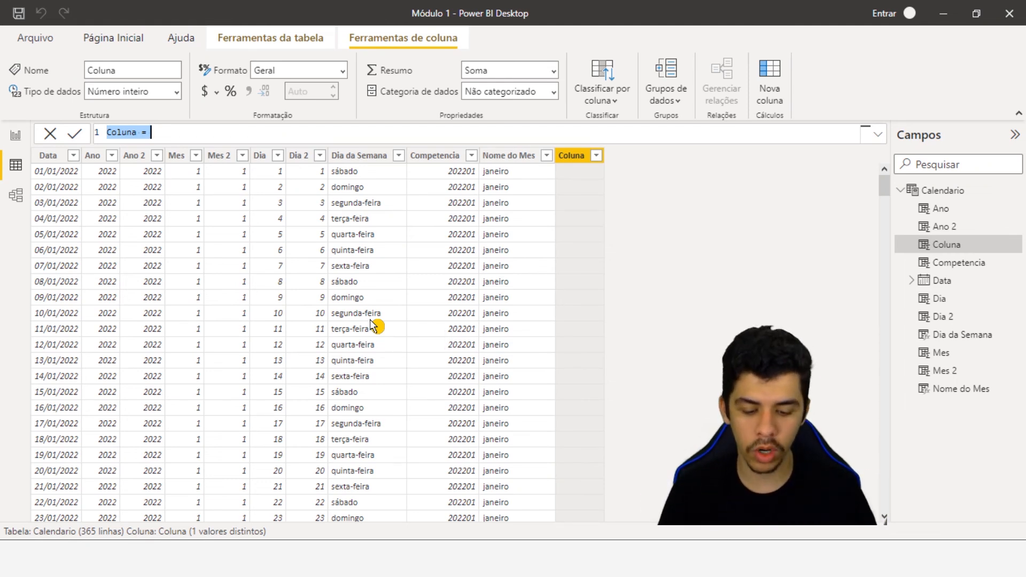
text(Nome do Mes 2)
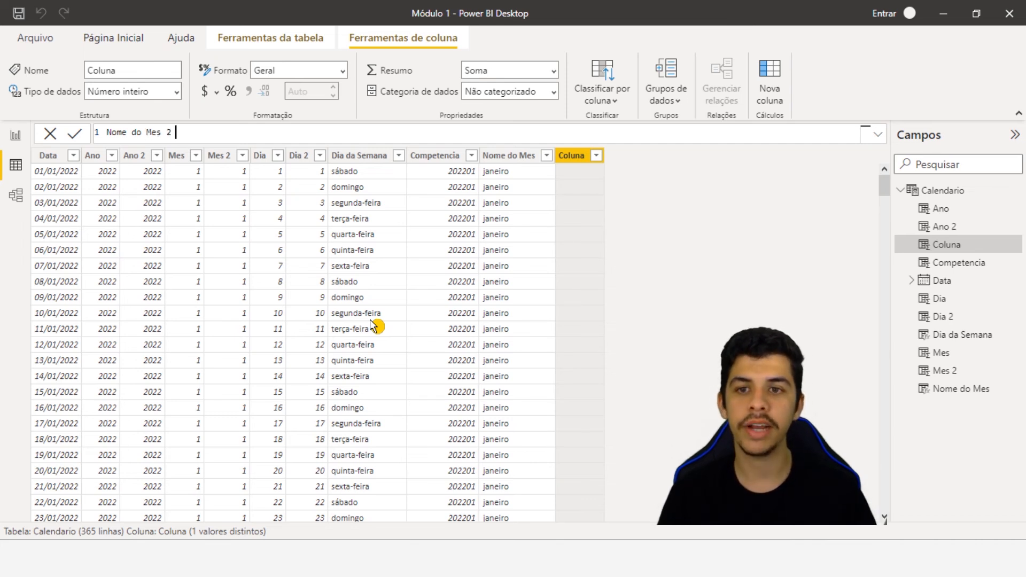
Step: Define the Nome do Mes 2 column as FORMAT('Calendario'[Data];"mmmm") and commit the formula
text( = FORMAT()
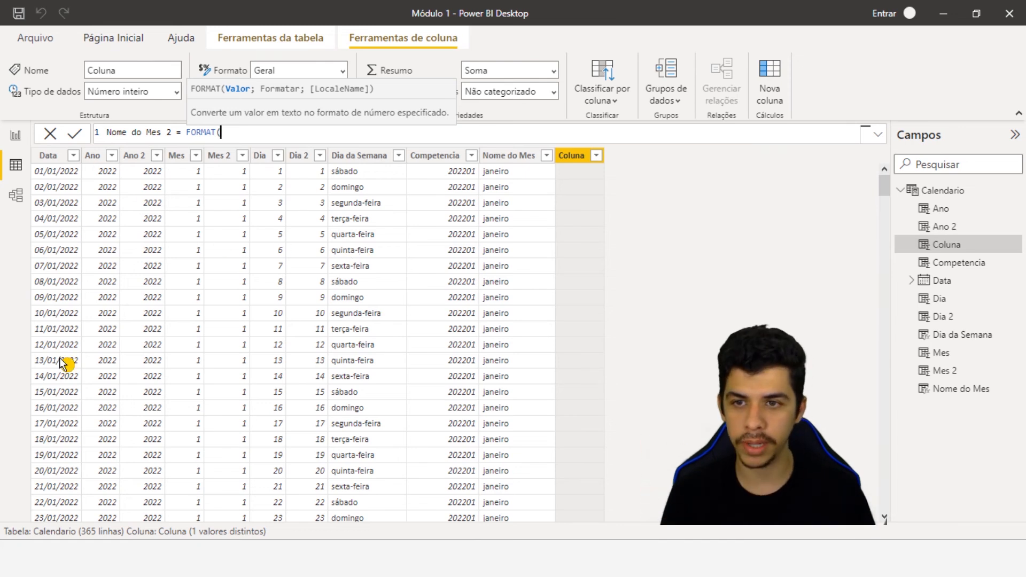
text(')
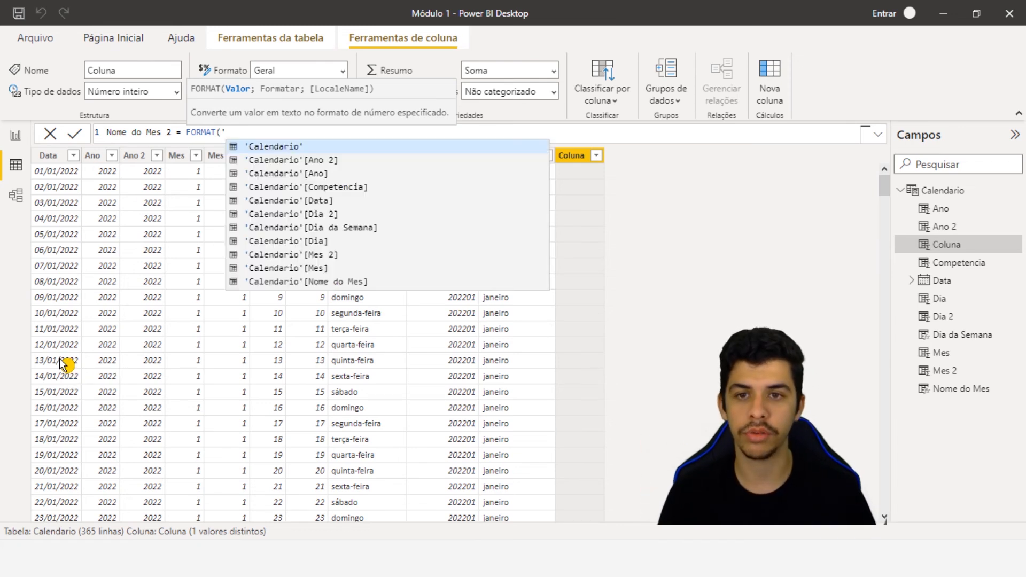
text(cale)
key(Down)
key(Down)
key(Down)
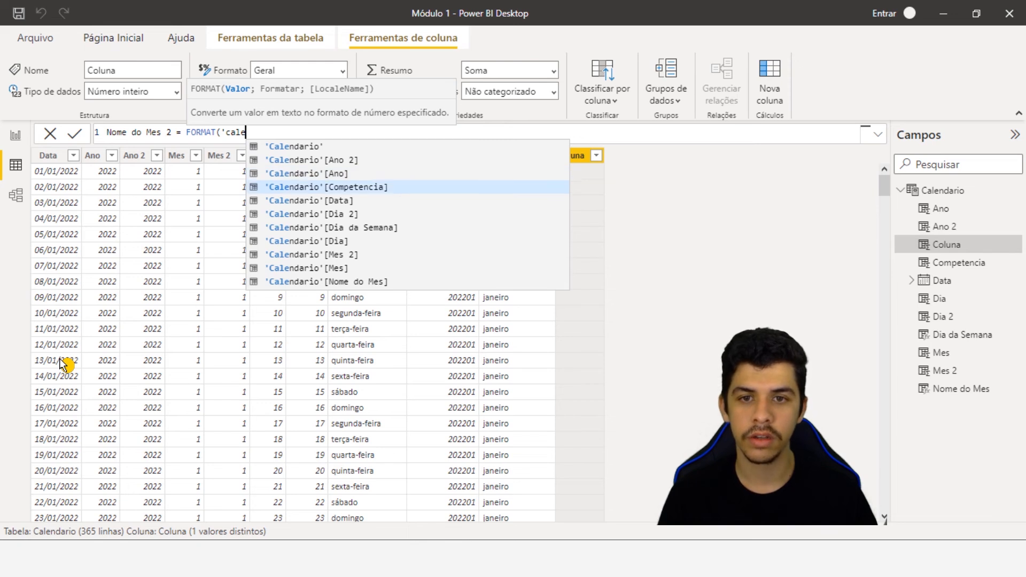
key(Down)
key(Tab)
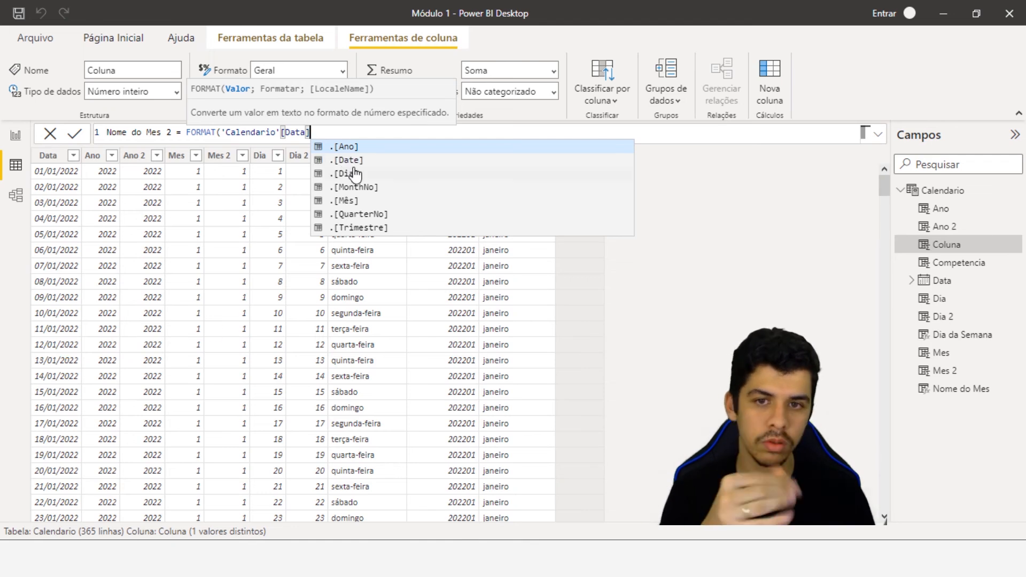
text(;)
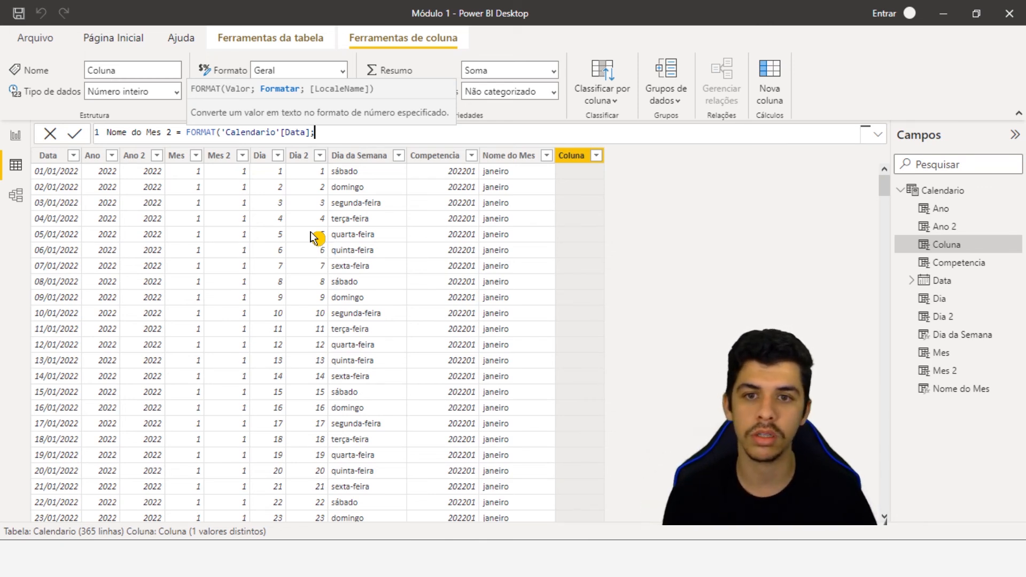
text("mmmm)
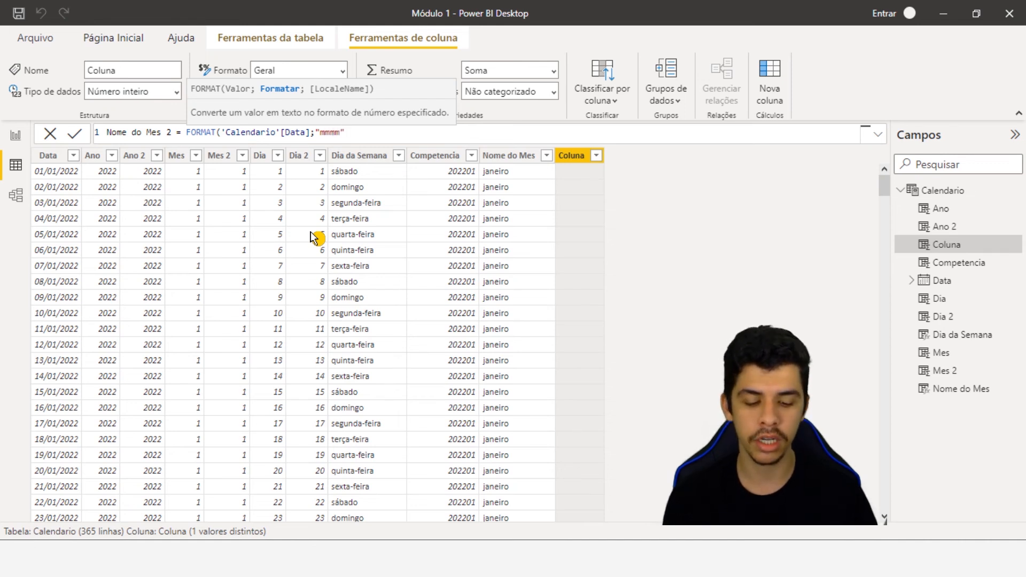
text("))
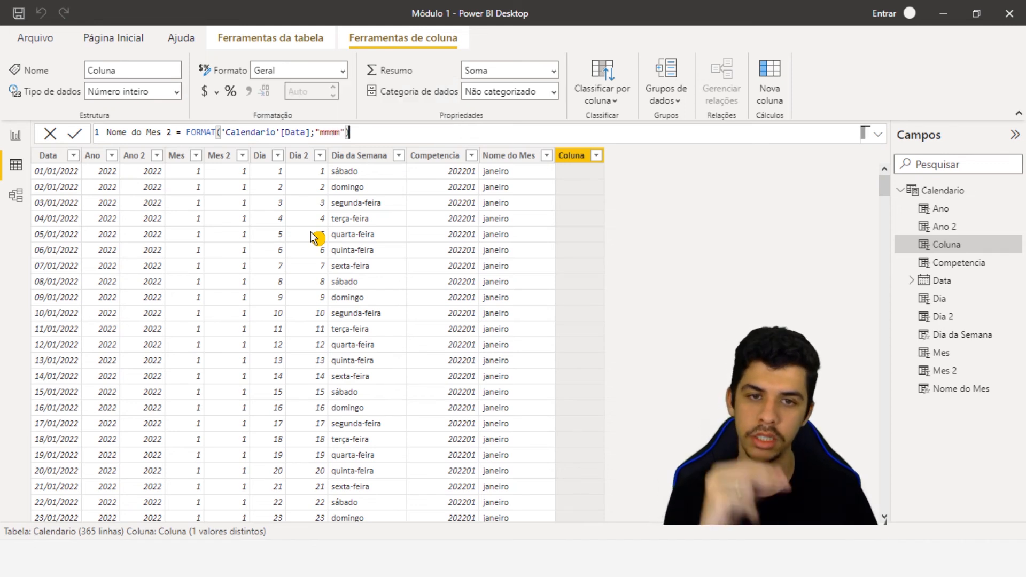
key(Return)
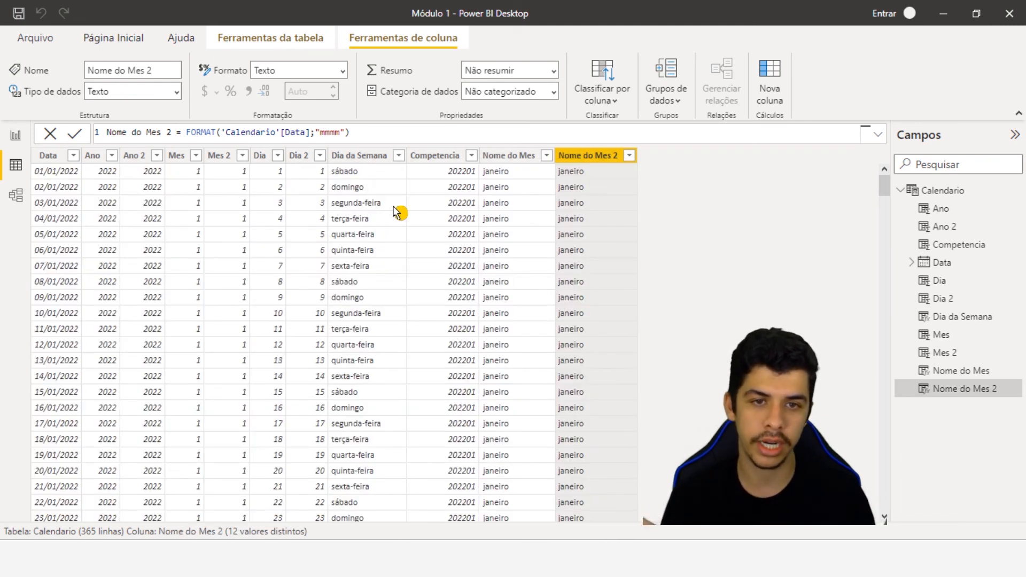
Step: Add another calculated column to the Calendario table and name it Mes/Ano
scroll(486, 270, down, 13)
scroll(484, 274, down, 12)
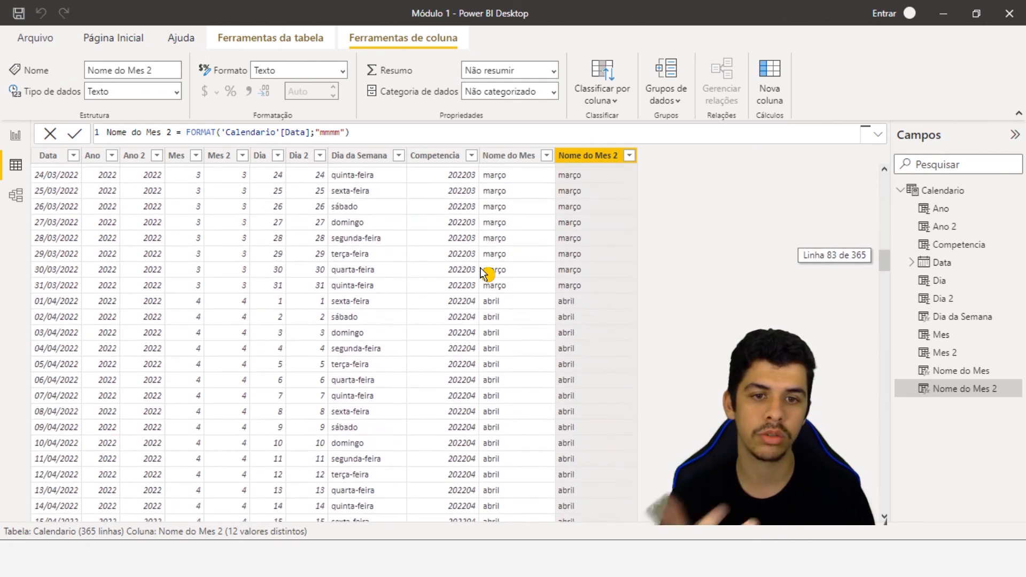
scroll(484, 274, up, 4)
scroll(484, 274, up, 20)
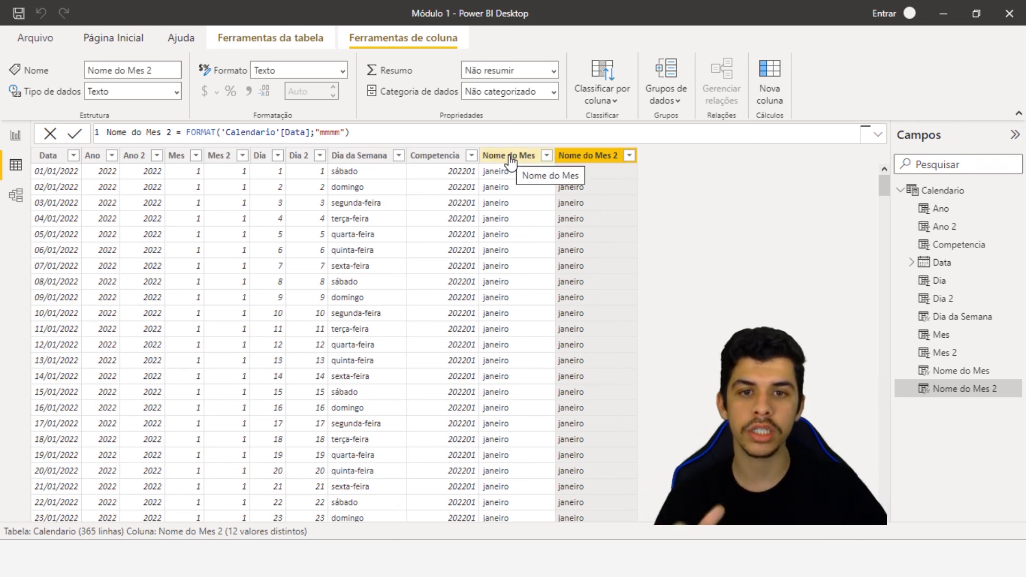
right_click(583, 158)
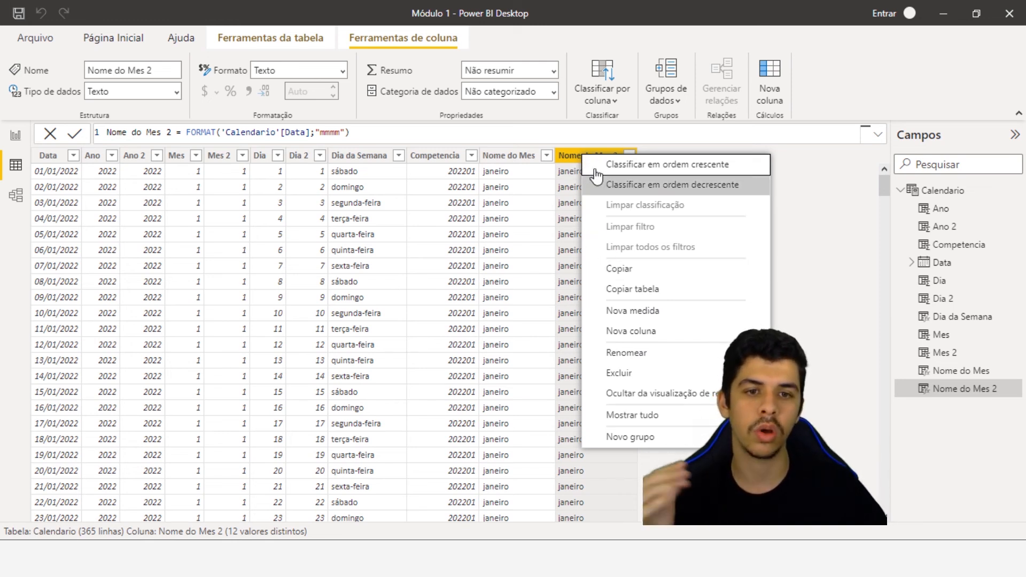
click(649, 332)
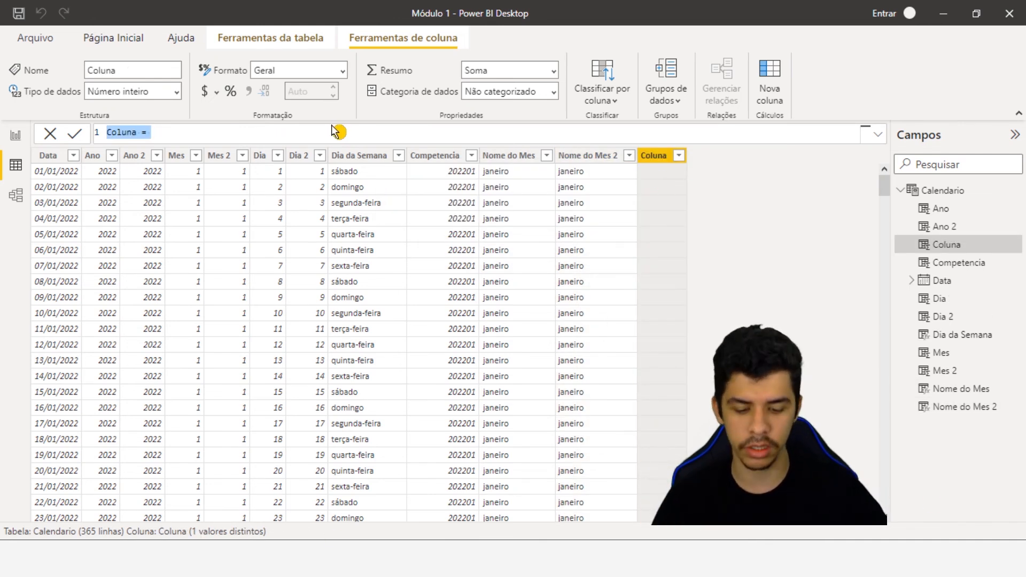
text(Mes/Ano)
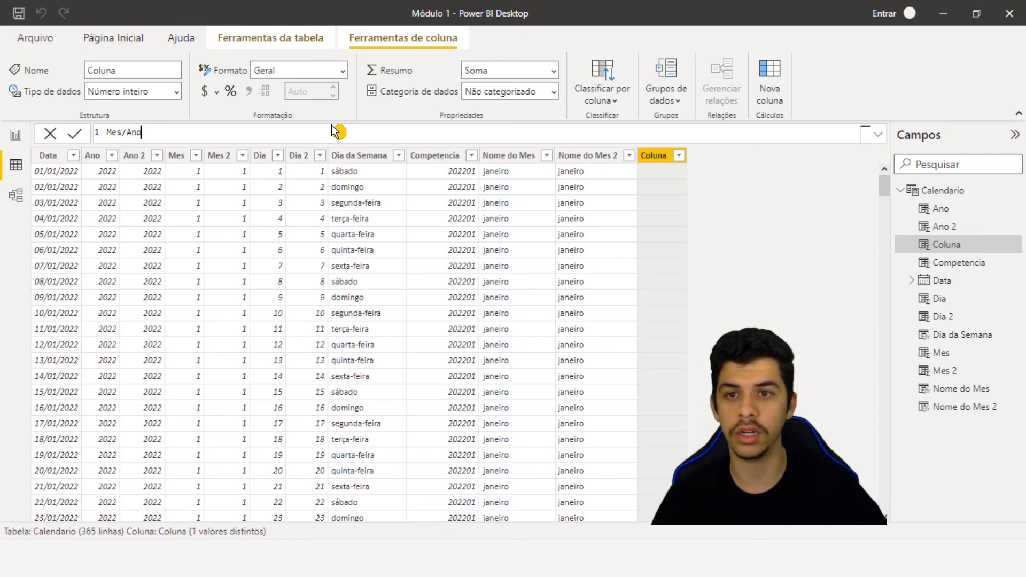
Step: Define the Mes/Ano column as FORMAT([Data];"mmm/yy") and commit the formula
text( = )
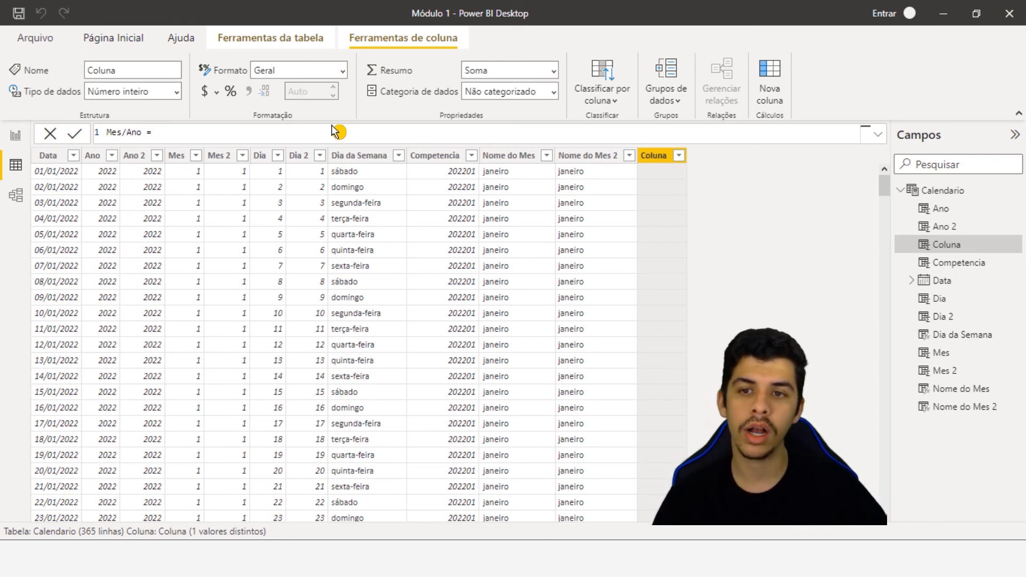
text(FORMAT()
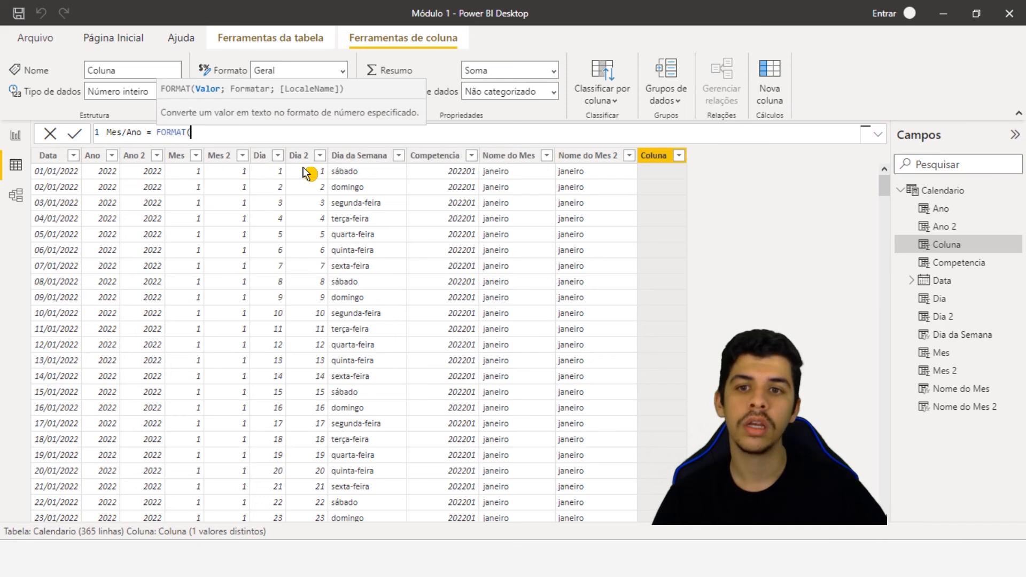
text([Data])
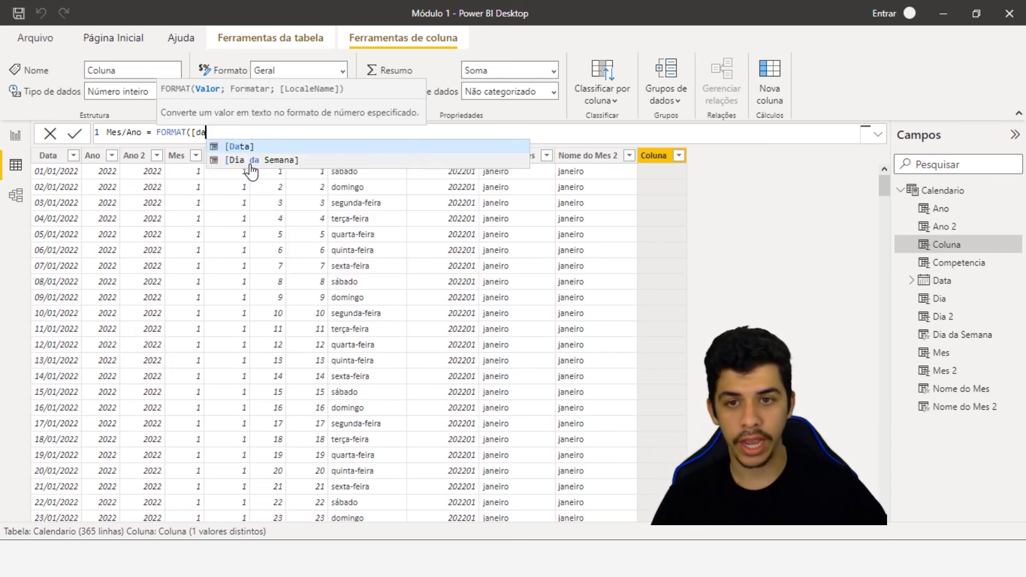
text(;)
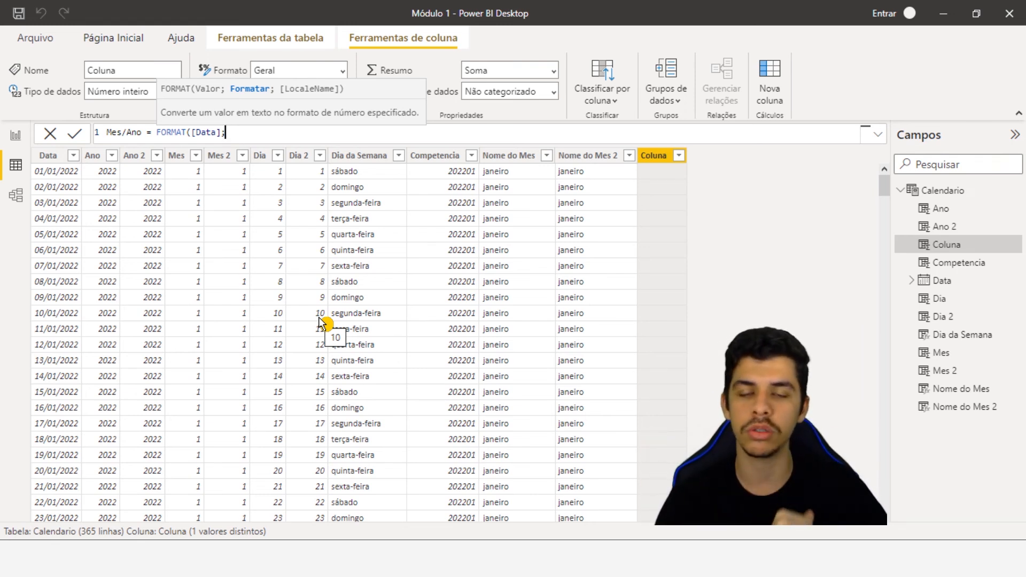
text(")
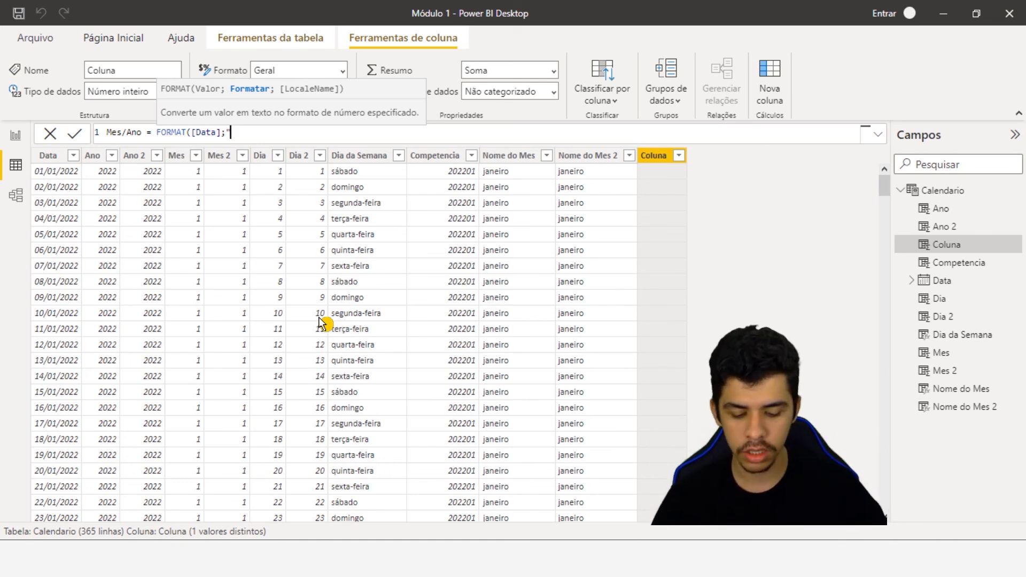
text(mmm)
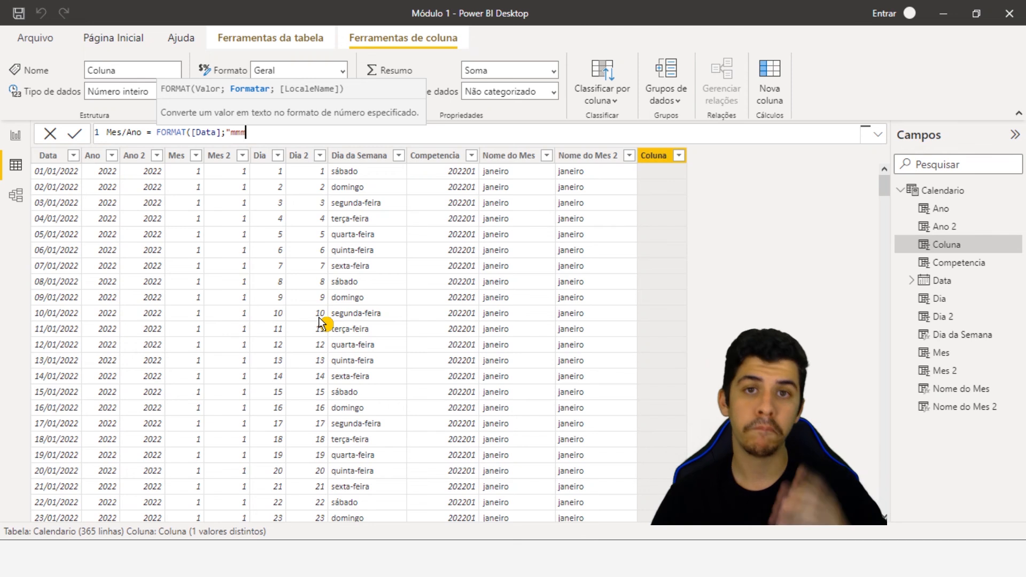
text(/)
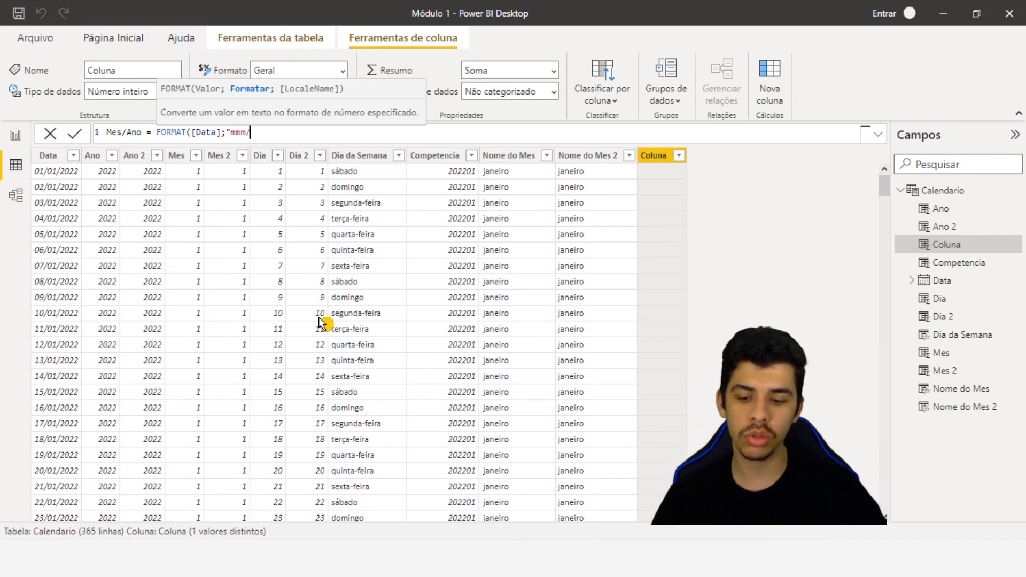
text(yy")
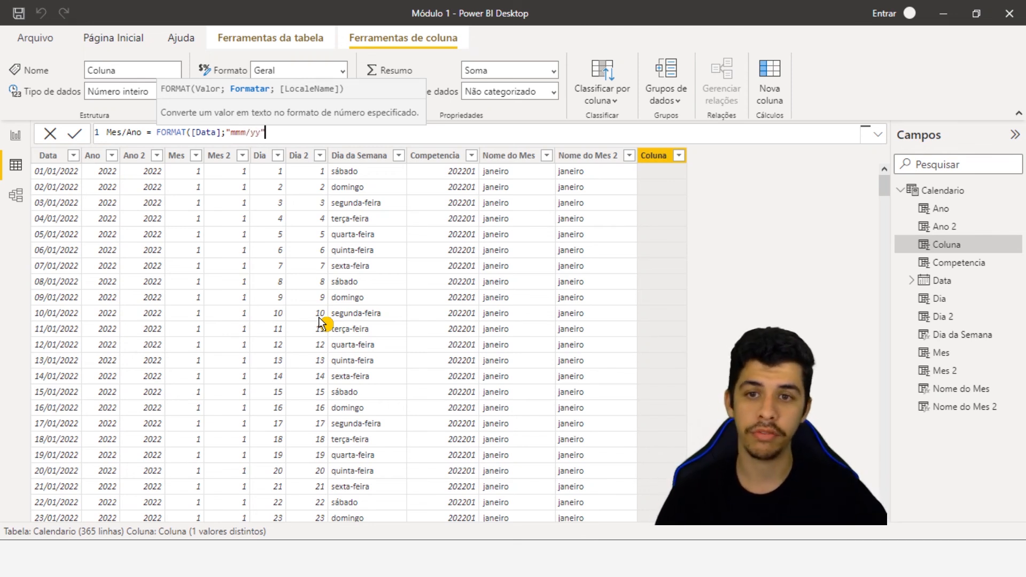
text())
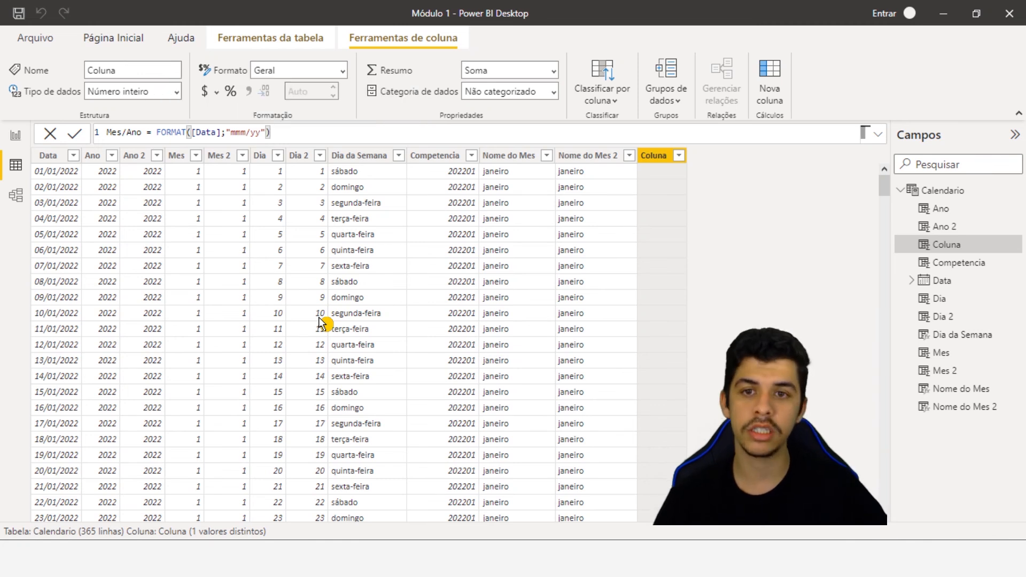
key(Return)
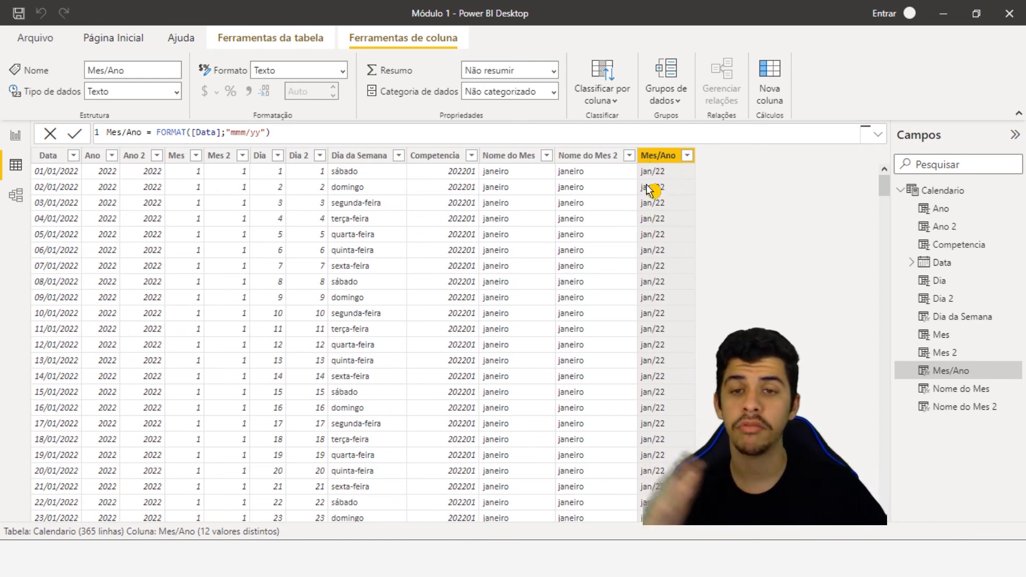
Step: Try the "mm/yy" format string in the Mes/Ano formula and restore it to "mmm/yy"
click(249, 134)
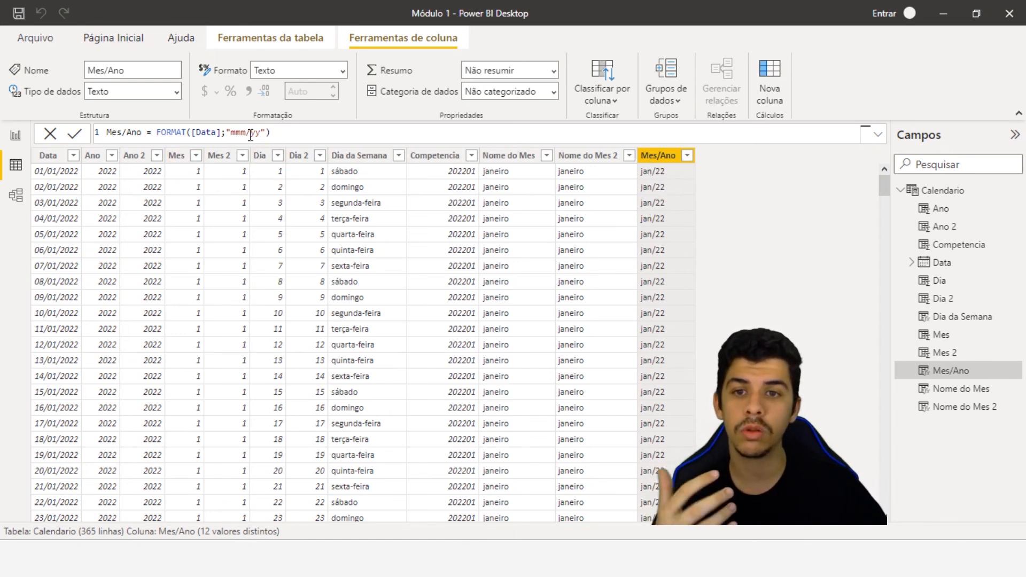
key(BackSpace)
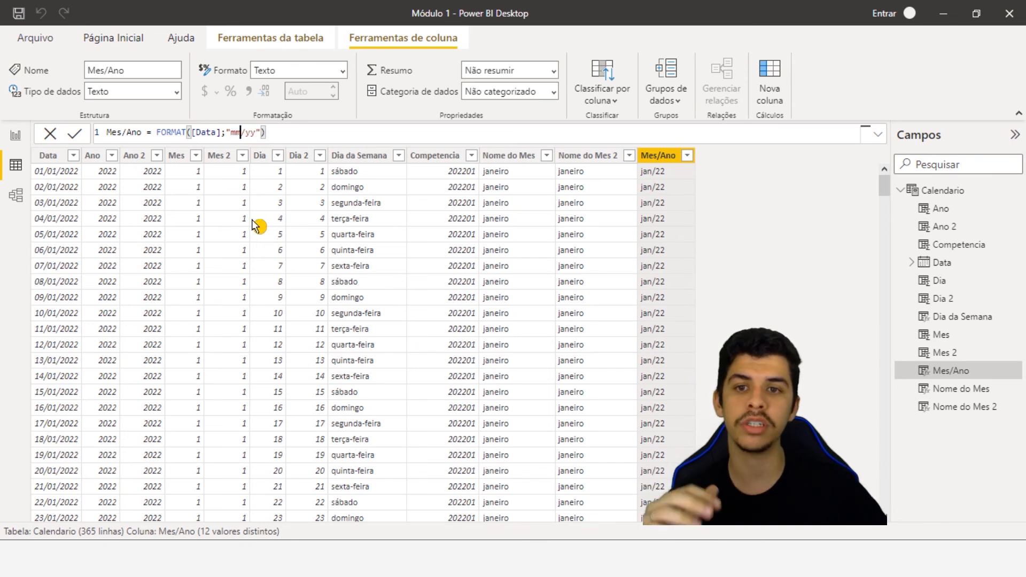
key(Return)
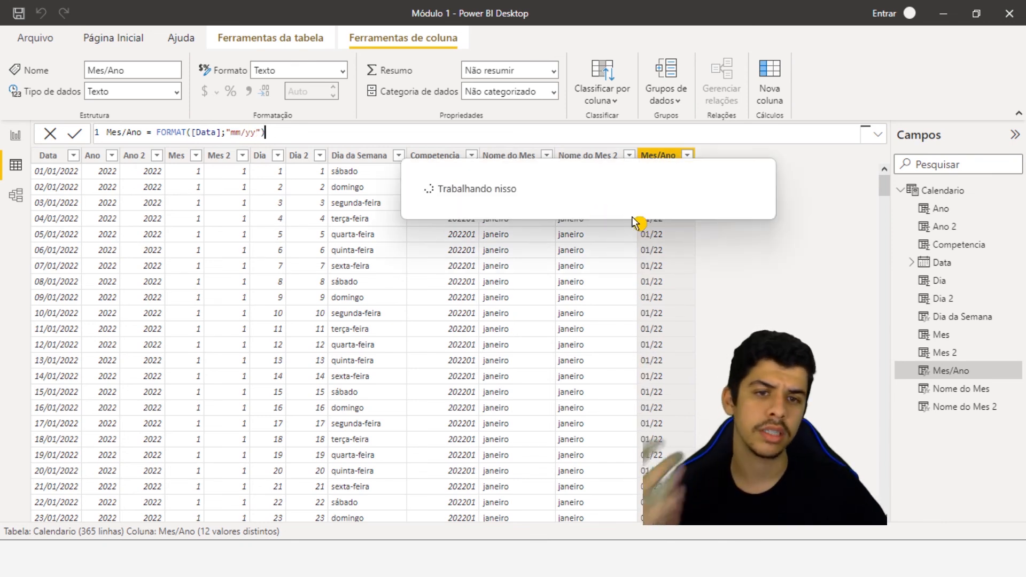
click(241, 133)
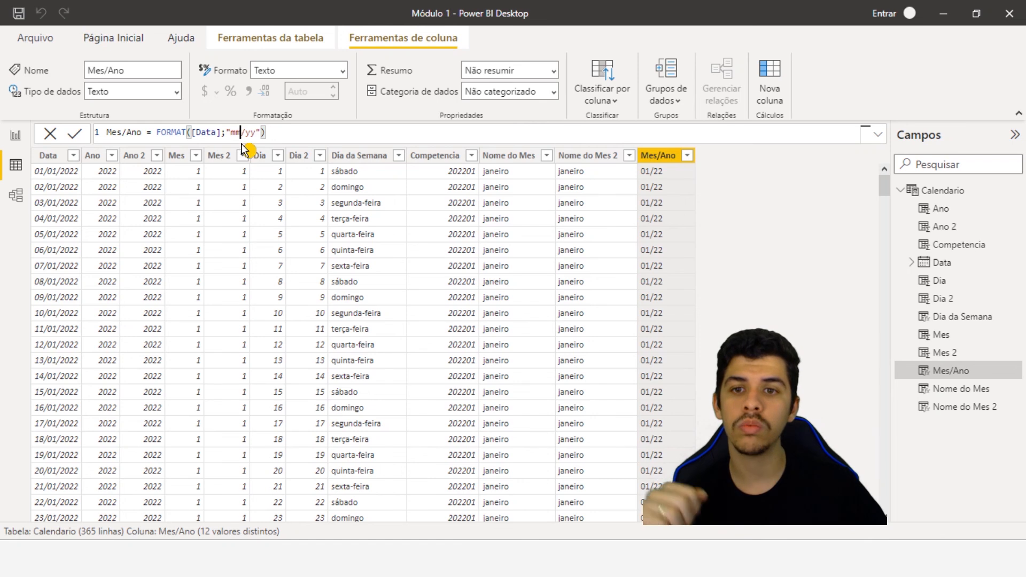
text(m)
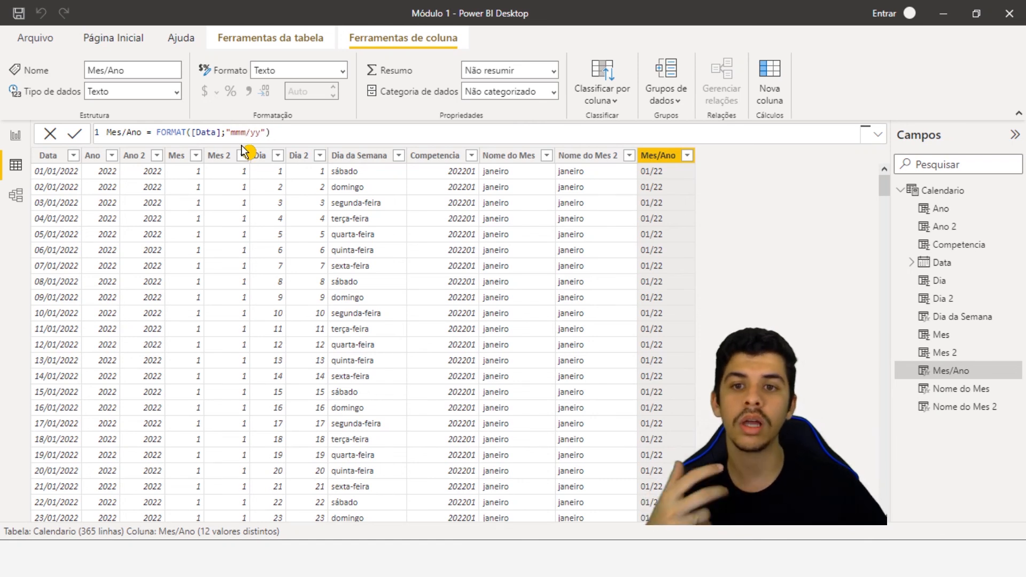
key(Return)
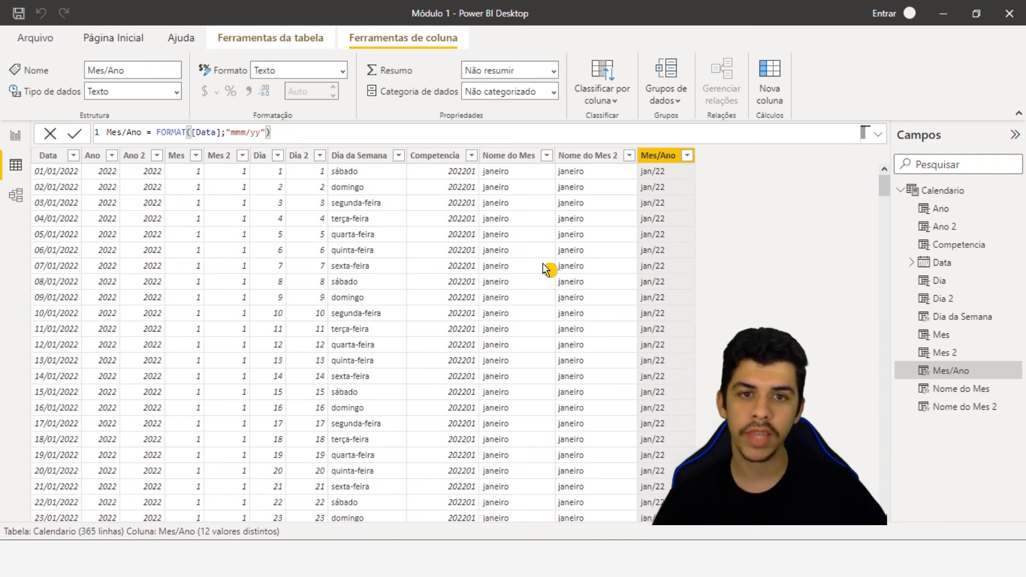
Step: Review the formulas of the Nome do Mes 2, Nome do Mes, Competencia and Dia da Semana columns
click(594, 155)
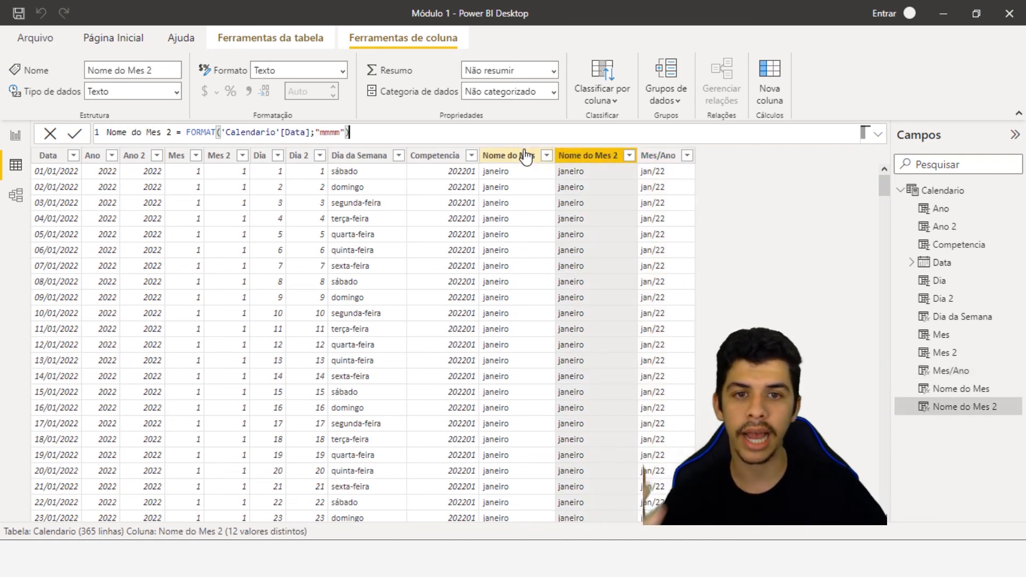
click(521, 155)
click(439, 161)
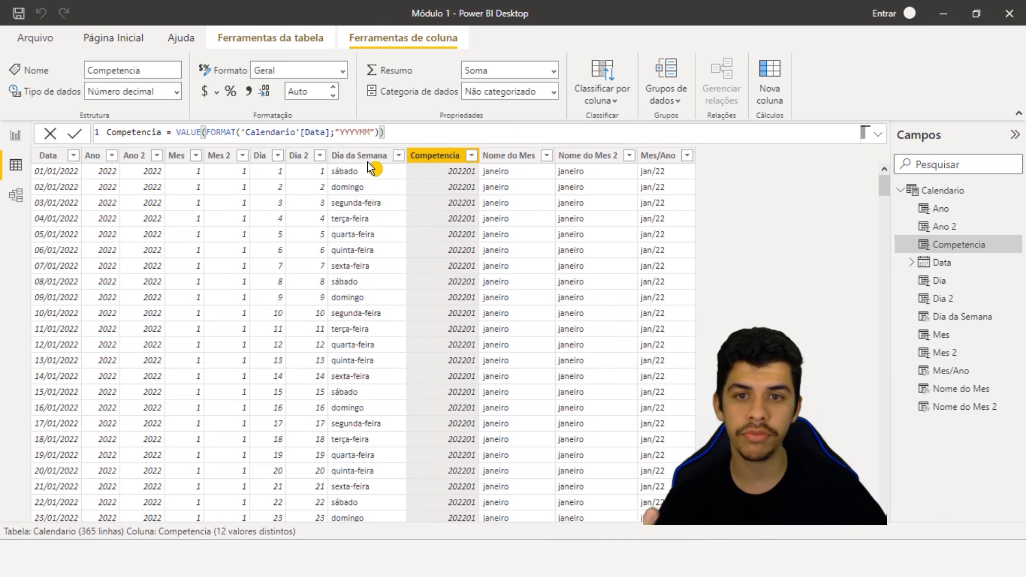
click(374, 156)
click(443, 158)
click(516, 156)
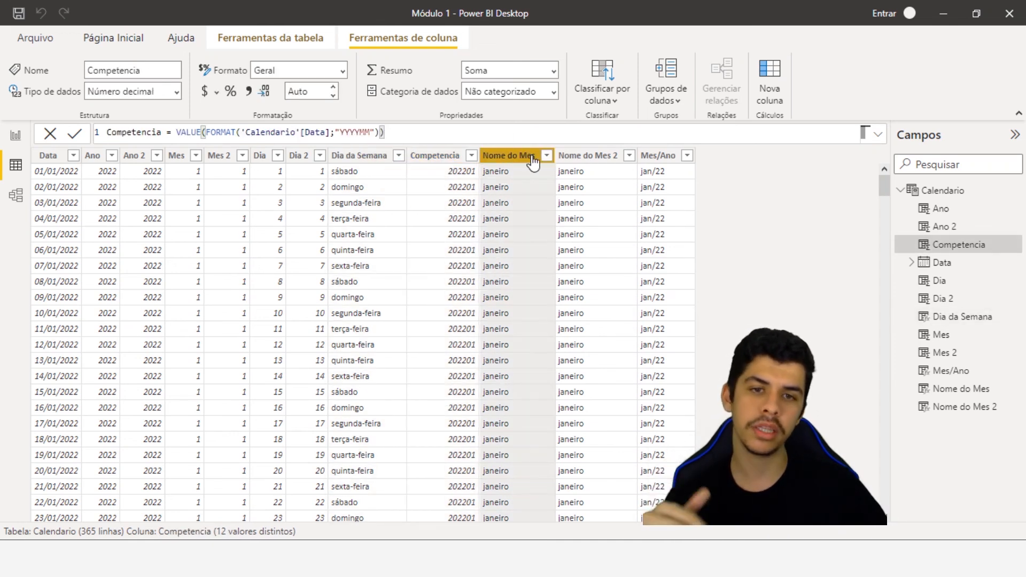
click(589, 158)
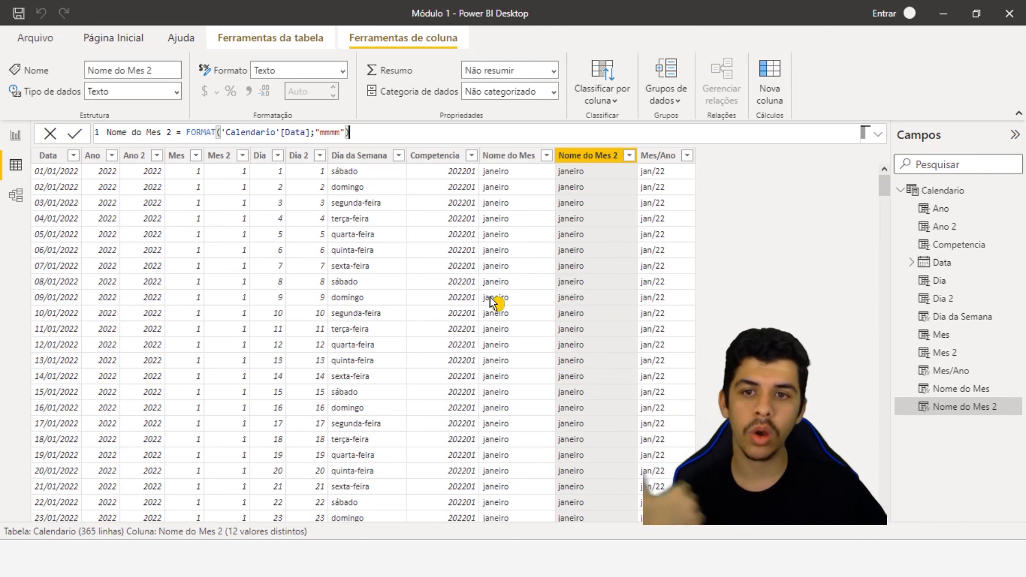
click(511, 156)
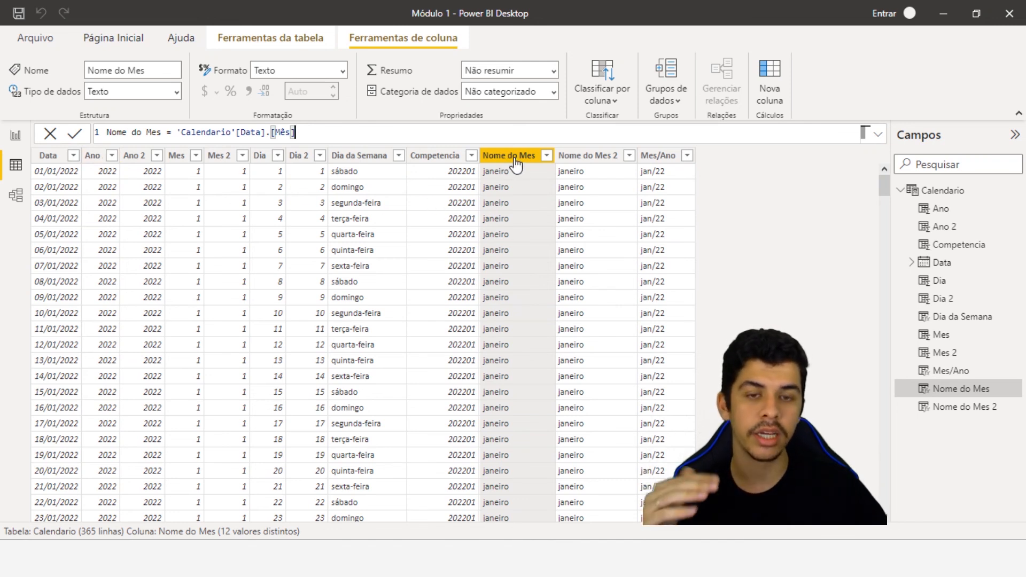
click(366, 159)
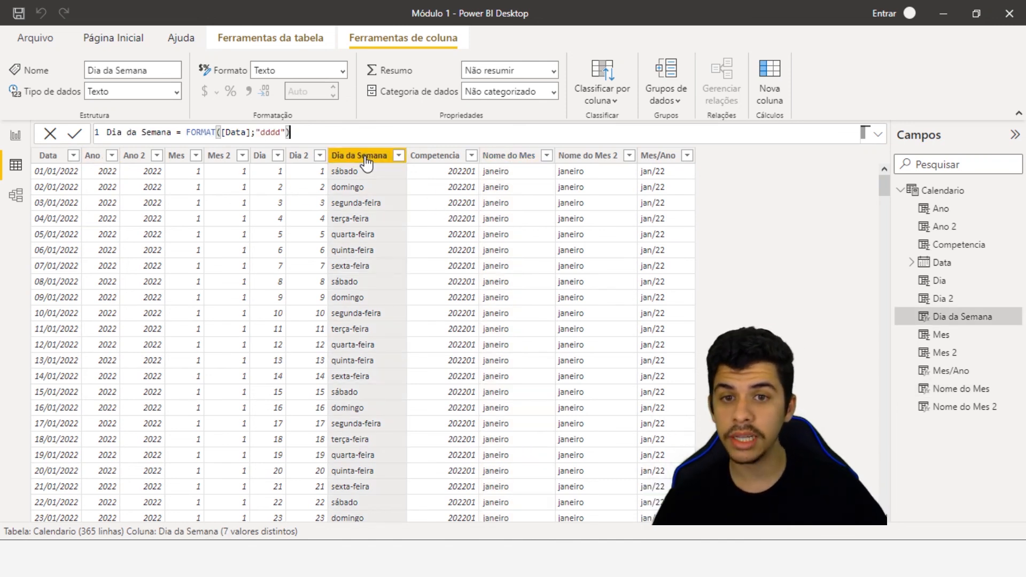